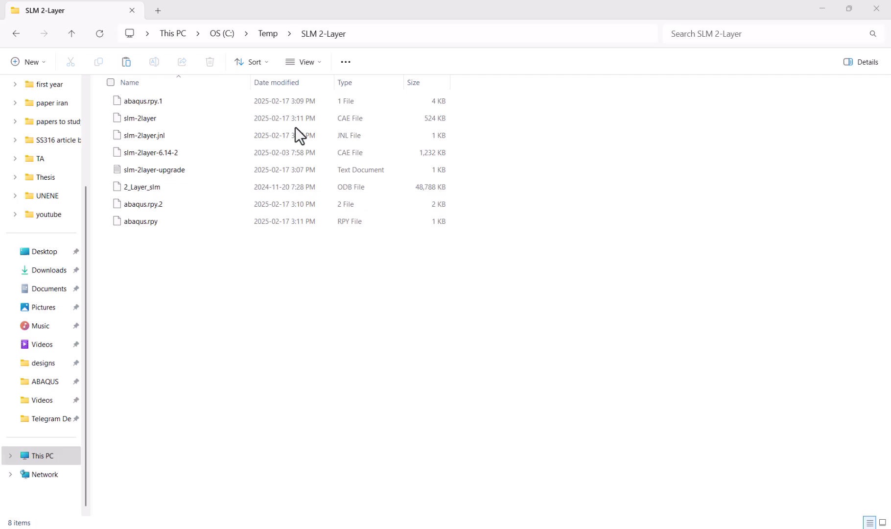
# Open slm-2layer.cae from the C:\Temp\SLM 2-Layer folder in Abaqus/CAE
pyautogui.doubleClick(172, 120)
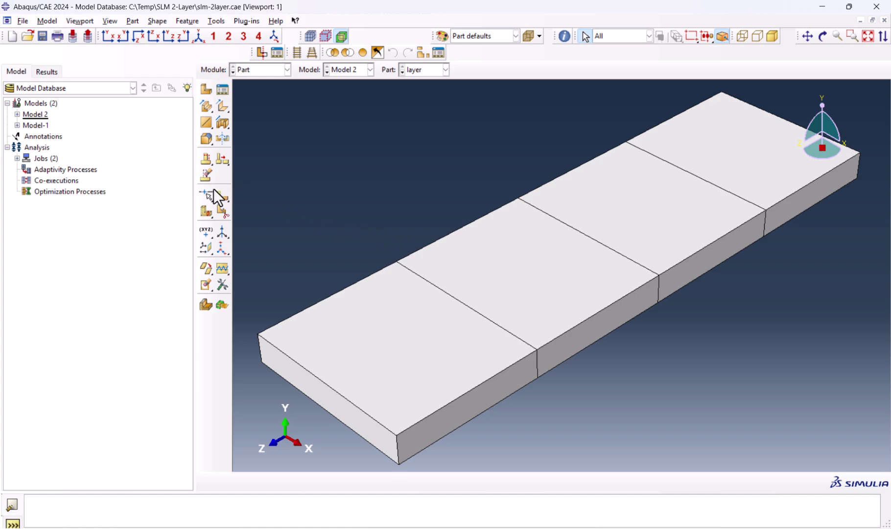
# Open the 2_Layer_slm job results, upgrading the older results database
pyautogui.click(263, 71)
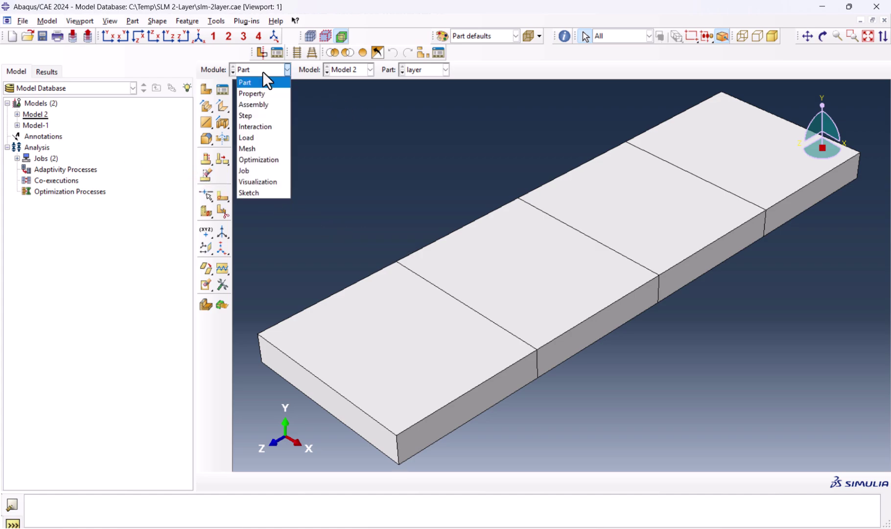
pyautogui.click(260, 167)
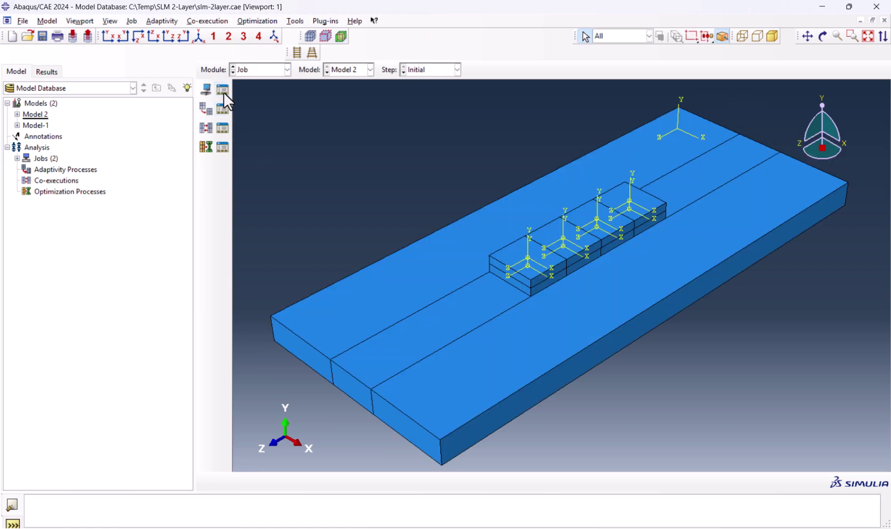
pyautogui.click(222, 91)
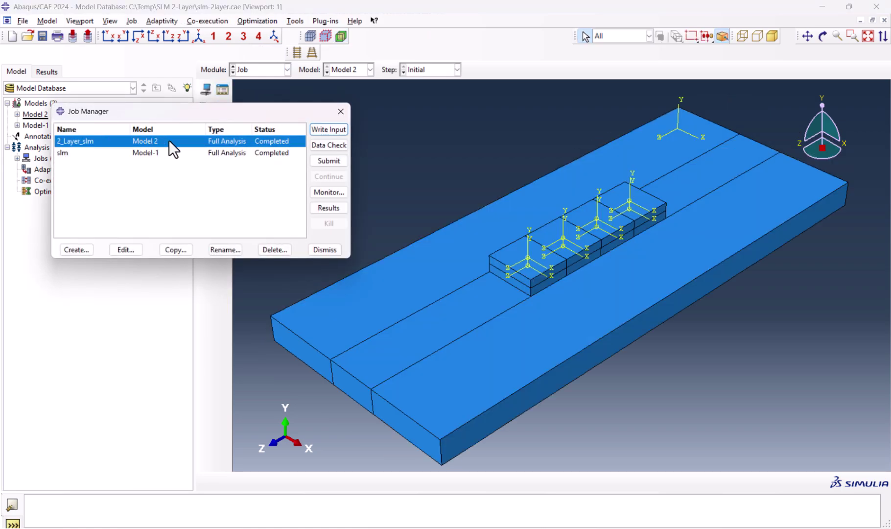
pyautogui.click(328, 207)
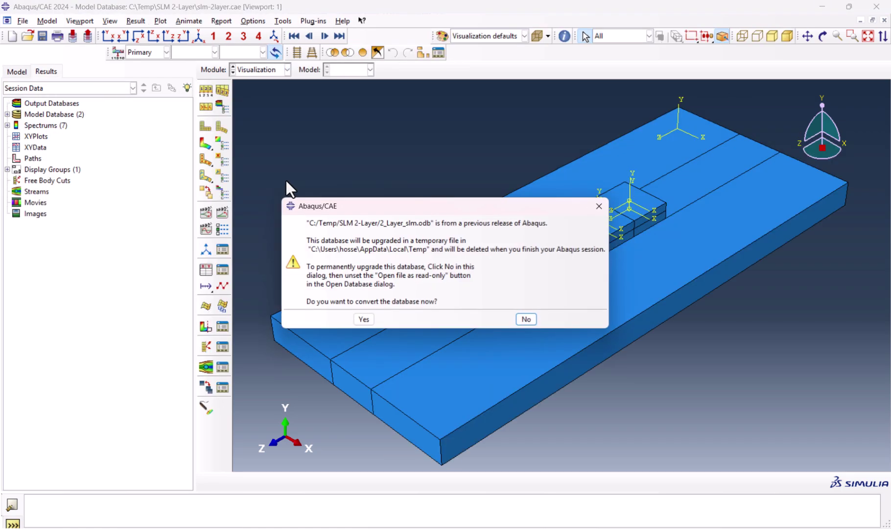
pyautogui.click(363, 319)
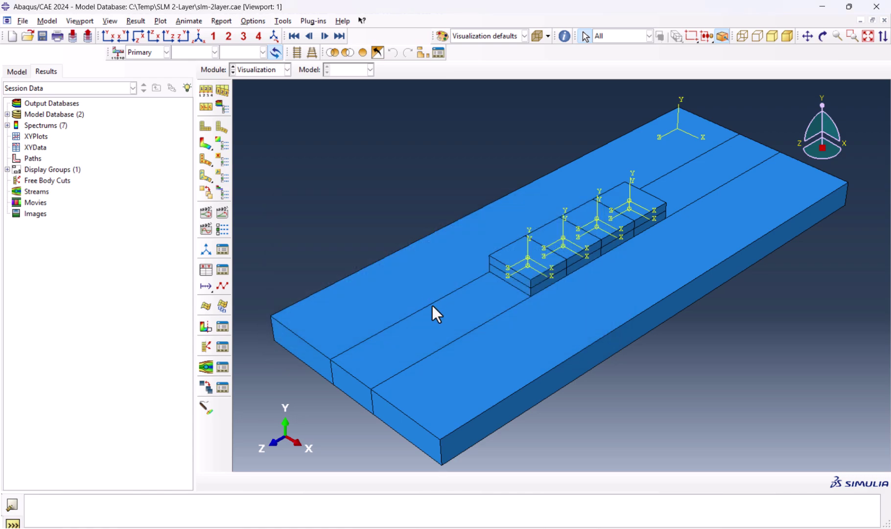
# Plot NT11 temperature contours and rotate the model slightly
pyautogui.click(206, 143)
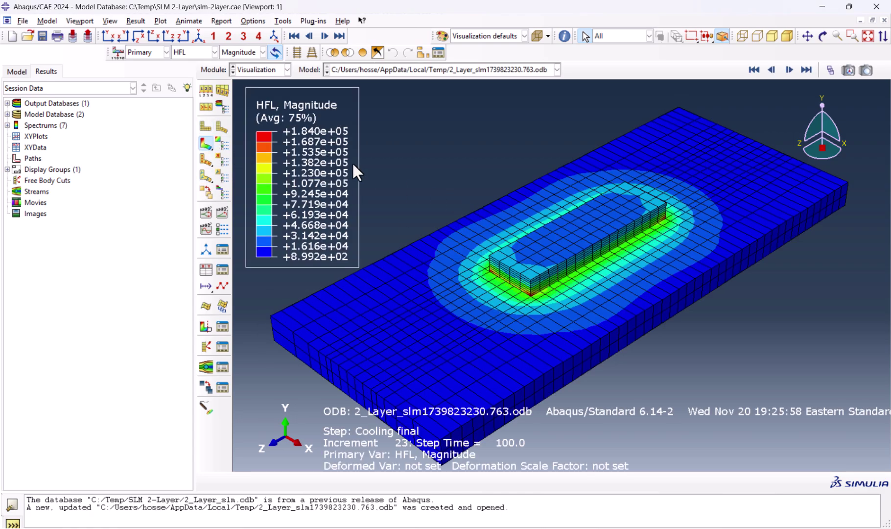
pyautogui.click(194, 51)
pyautogui.click(194, 74)
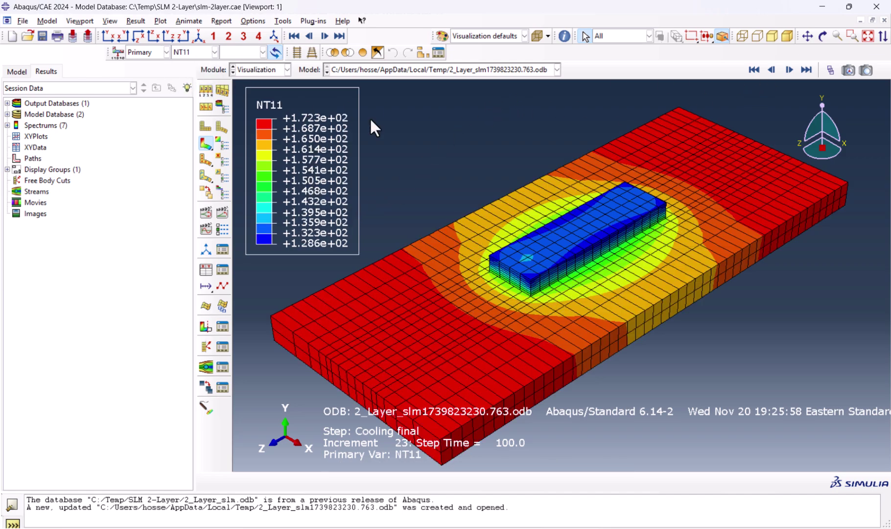
pyautogui.keyDown('ctrl'); pyautogui.keyDown('alt'); pyautogui.moveTo(576, 241); pyautogui.dragTo(517, 243); pyautogui.keyUp('alt'); pyautogui.keyUp('ctrl')
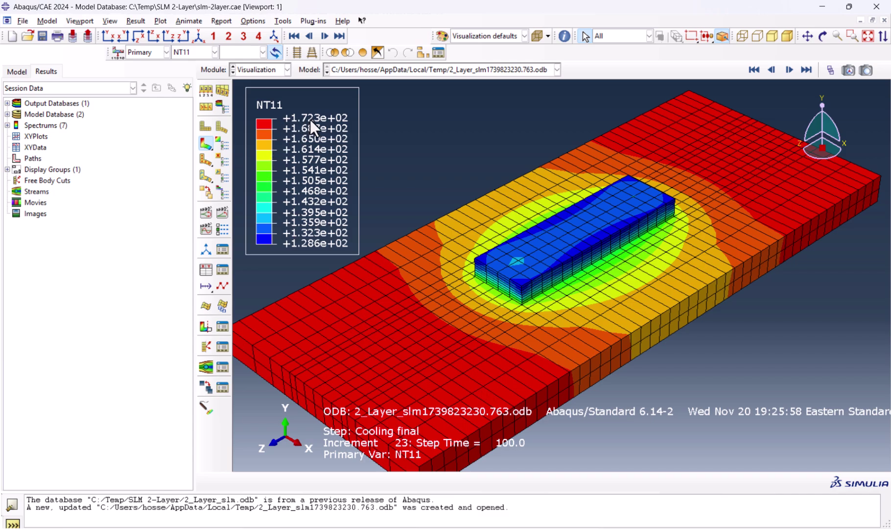
pyautogui.keyDown('ctrl'); pyautogui.keyDown('alt'); pyautogui.moveTo(411, 122); pyautogui.dragTo(440, 162); pyautogui.keyUp('alt'); pyautogui.keyUp('ctrl')
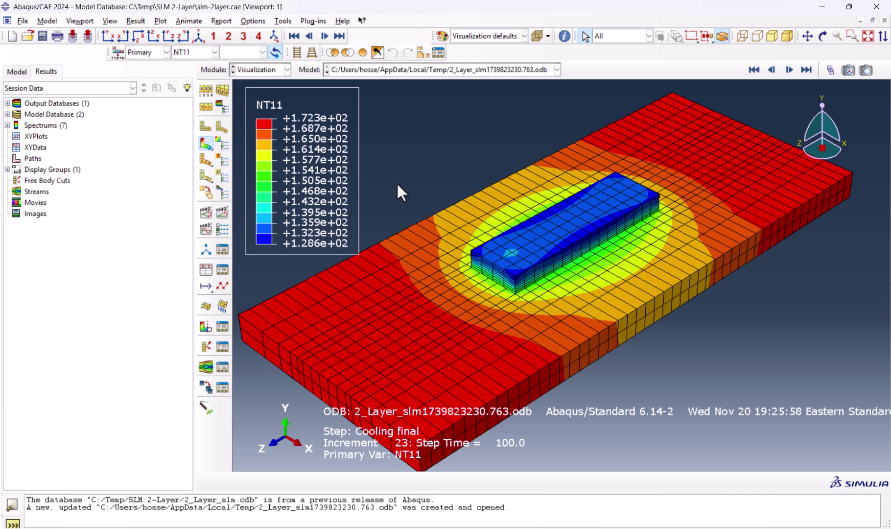
# Change the Cooling final step's time period from 100 to 2000
pyautogui.click(268, 71)
pyautogui.click(259, 116)
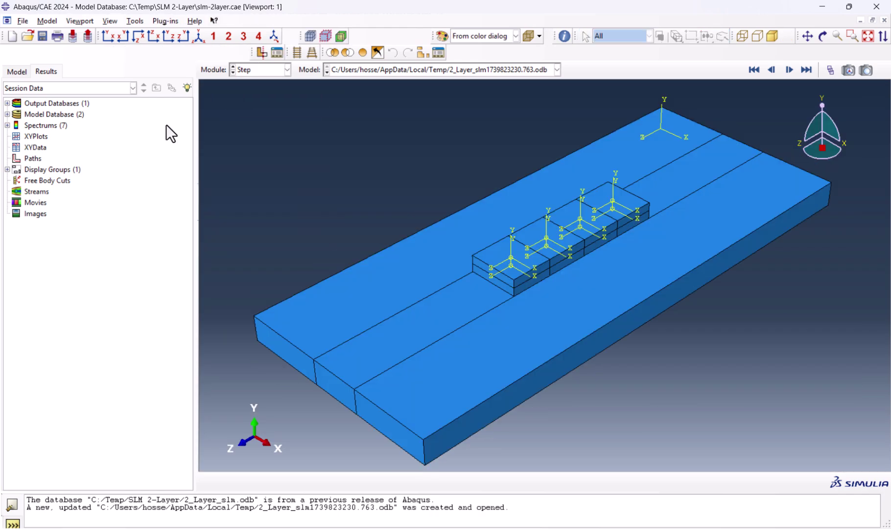
pyautogui.click(225, 88)
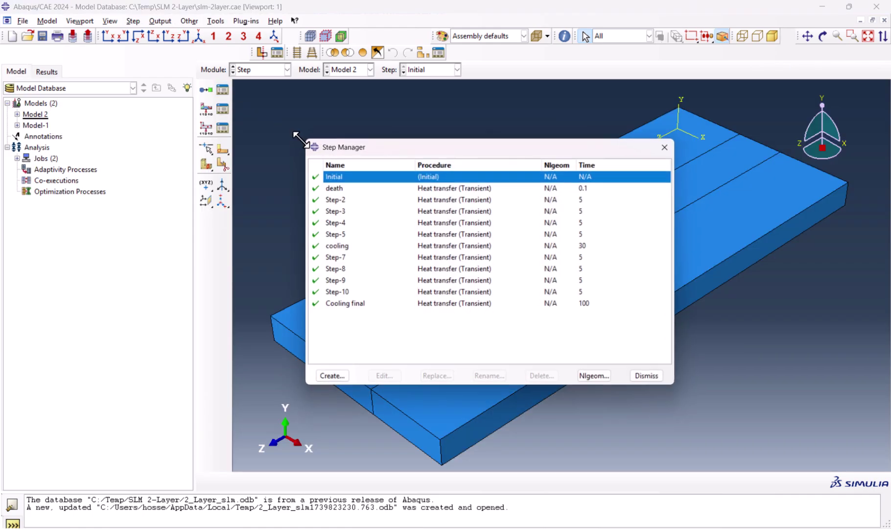
pyautogui.doubleClick(446, 304)
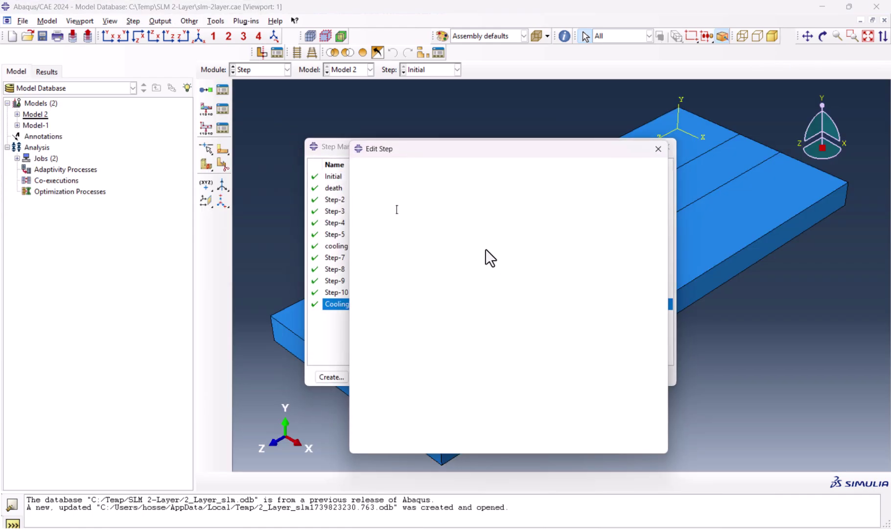
pyautogui.doubleClick(427, 239)
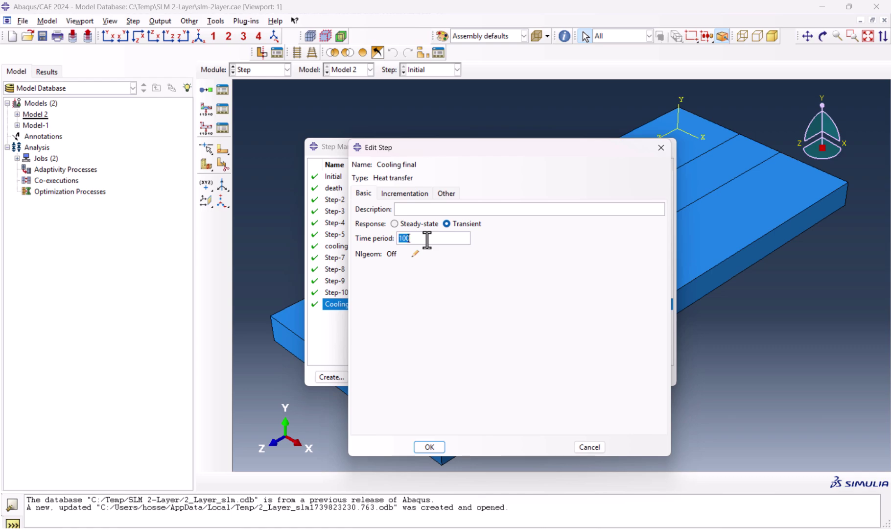
pyautogui.write('2000')
pyautogui.moveTo(421, 239); pyautogui.dragTo(396, 239)
pyautogui.click(436, 446)
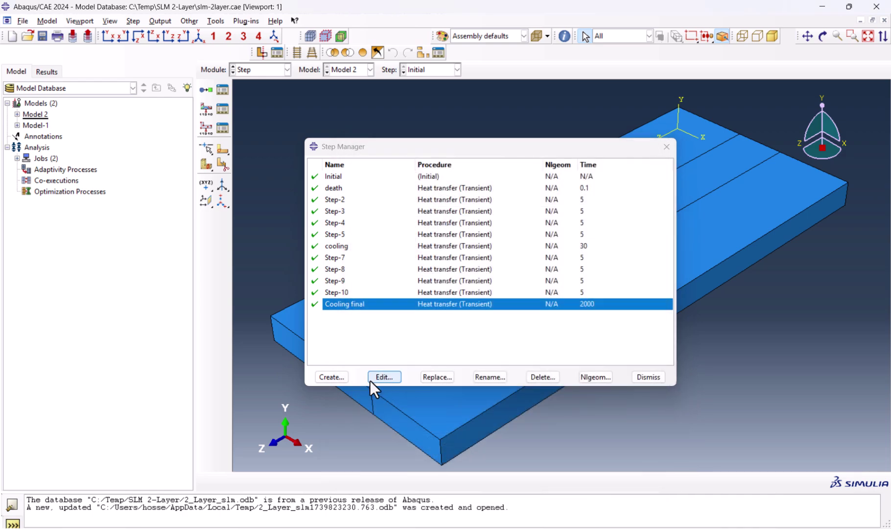
pyautogui.click(644, 377)
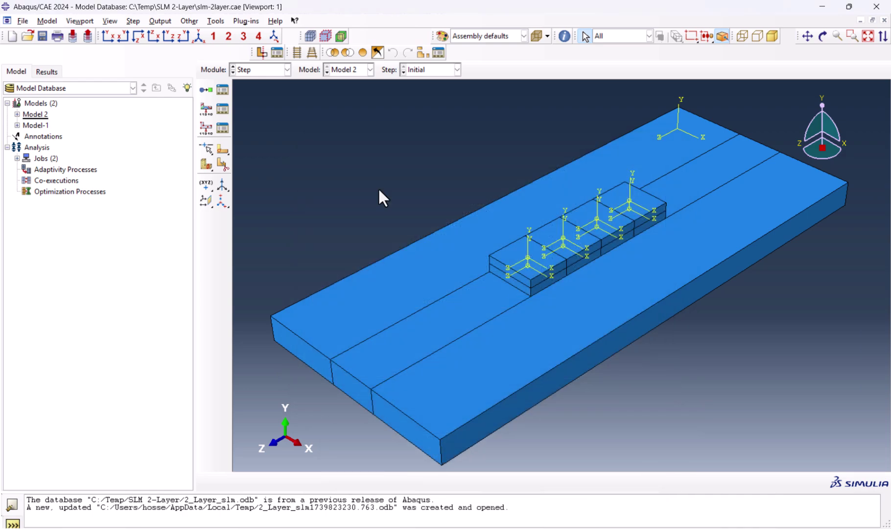
# Create a Model 2 job named multilayer-longercooling
pyautogui.click(249, 68)
pyautogui.click(253, 165)
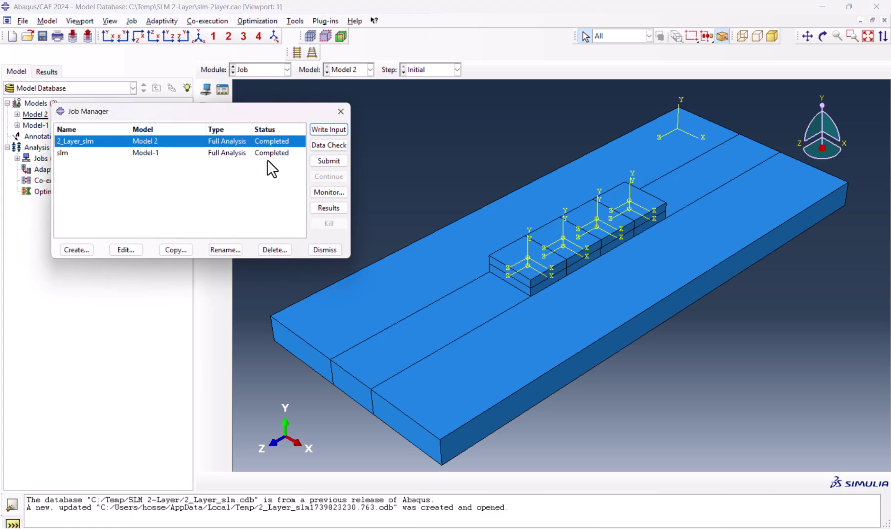
pyautogui.click(85, 249)
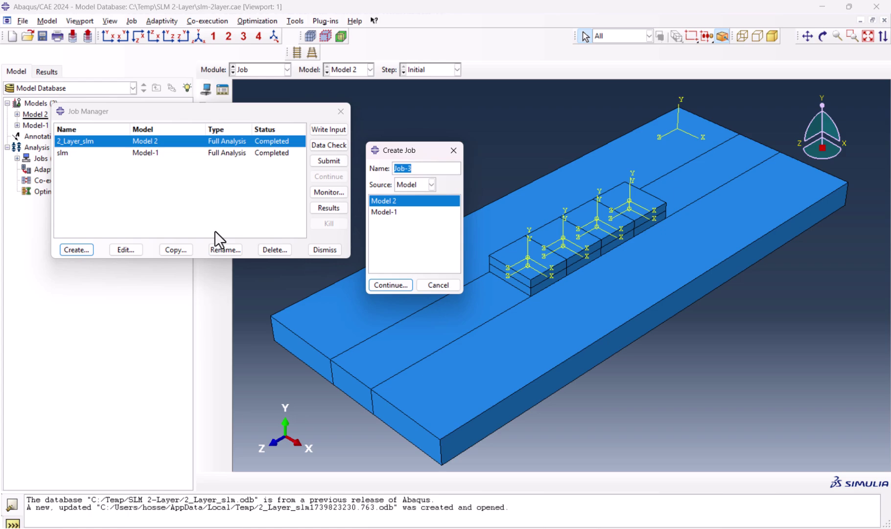
pyautogui.write('mult')
pyautogui.write('ilayer')
pyautogui.write('-longerco')
pyautogui.write('oling')
pyautogui.press('Return')
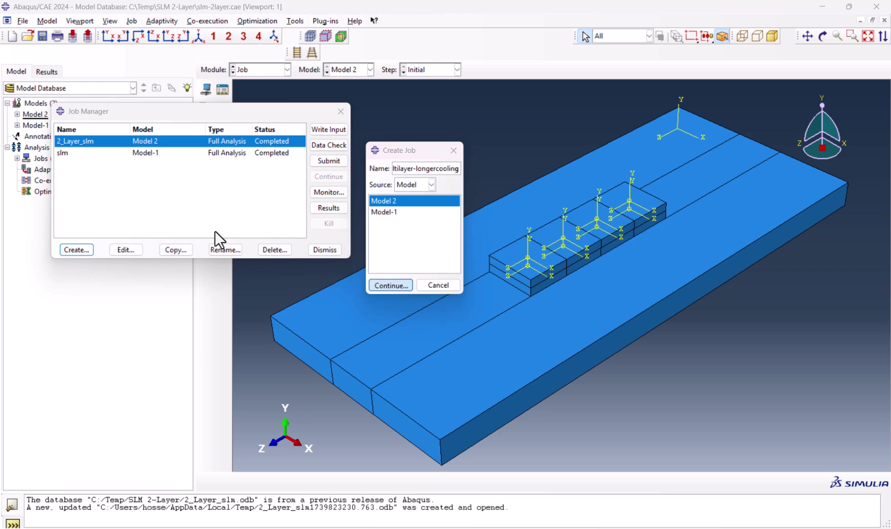
pyautogui.click(371, 413)
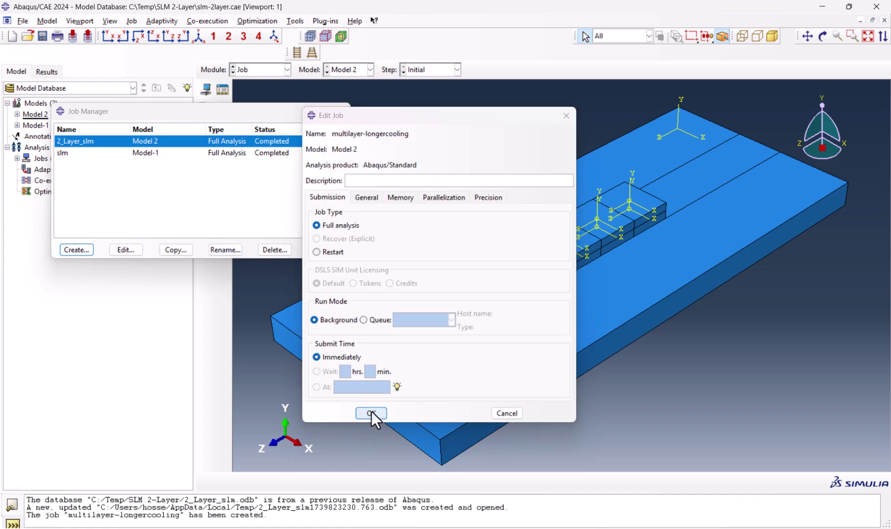
# Submit multilayer-longercooling, despite the history output warning, and monitor it to completion
pyautogui.click(329, 161)
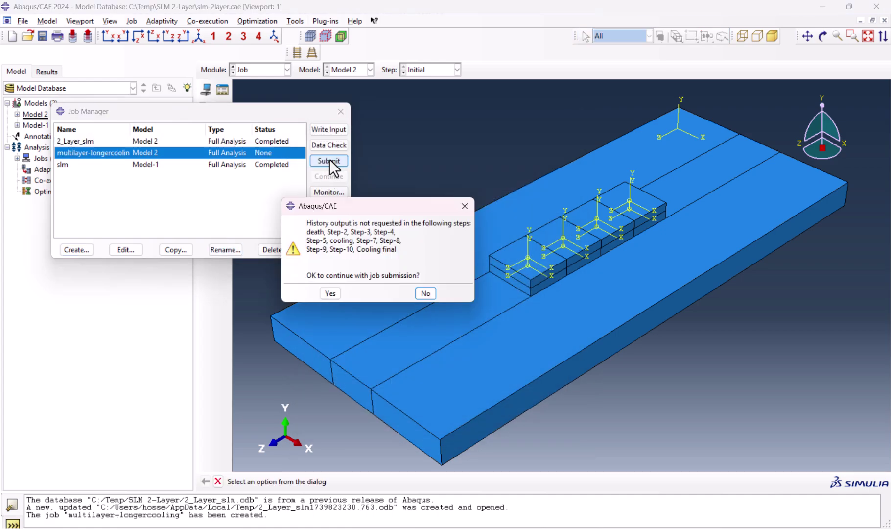
pyautogui.click(331, 292)
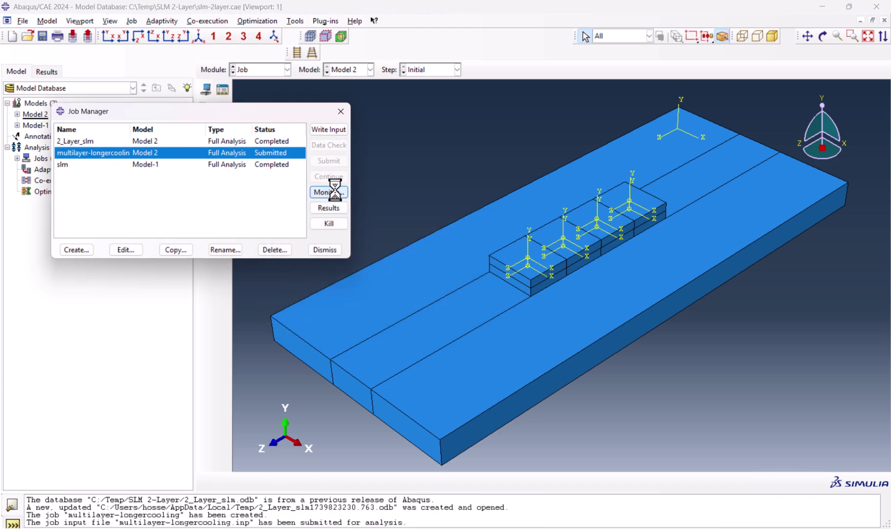
pyautogui.click(334, 192)
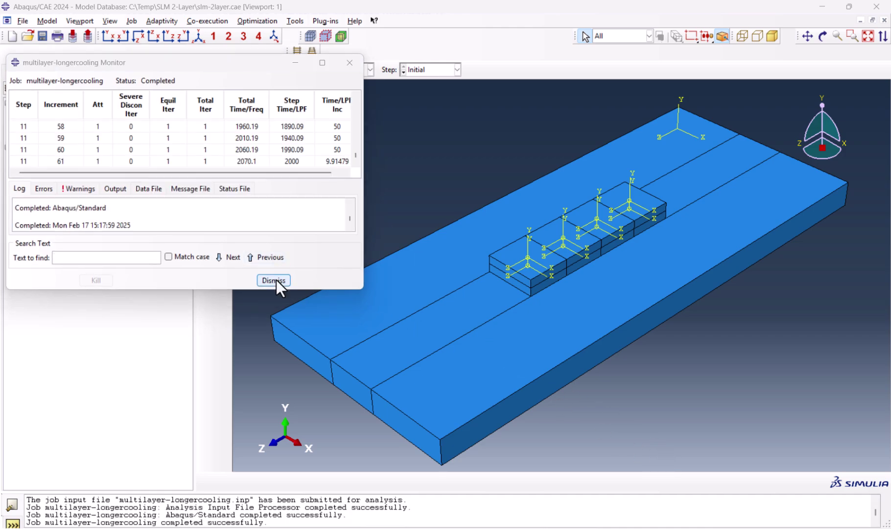
pyautogui.click(276, 280)
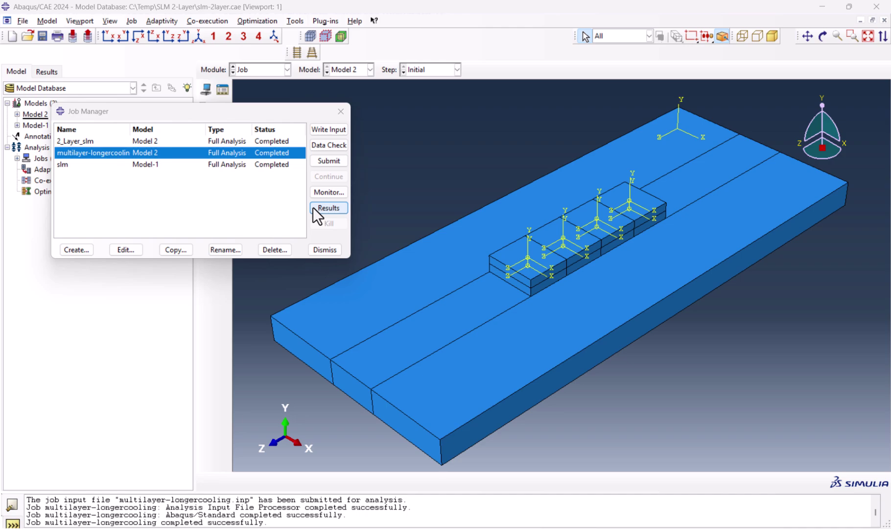
# Show multilayer-longercooling NT11 contours at Cooling final, step time 2000
pyautogui.click(328, 207)
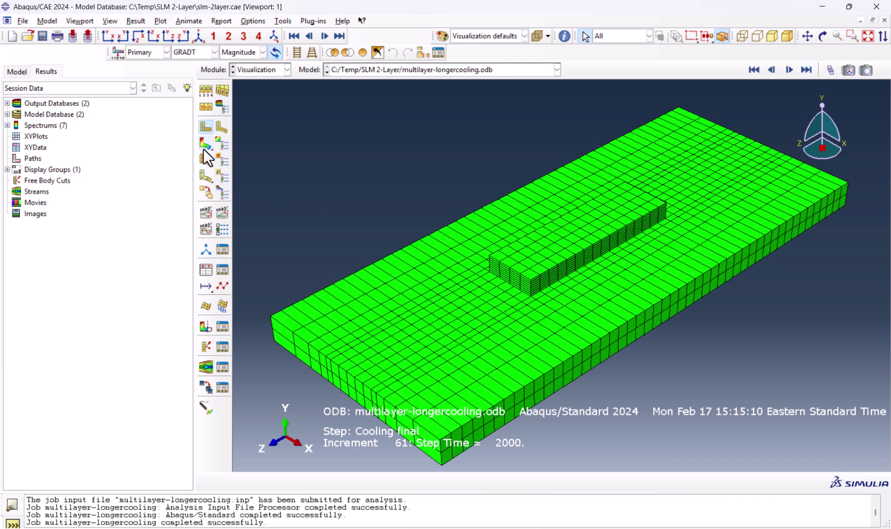
pyautogui.click(204, 146)
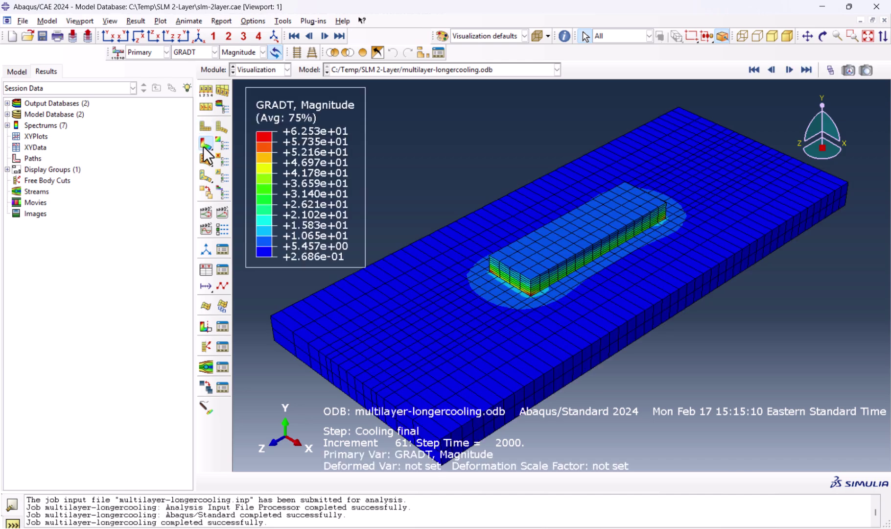
pyautogui.click(214, 52)
pyautogui.click(192, 86)
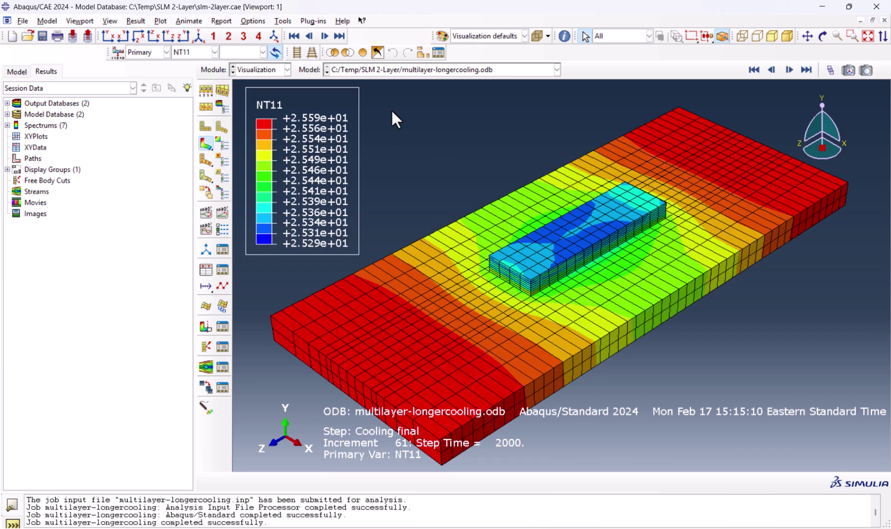
pyautogui.click(829, 70)
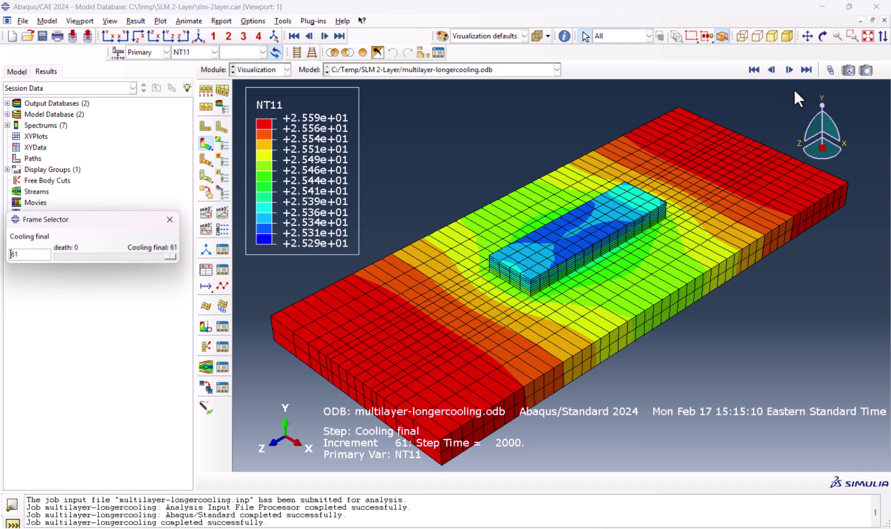
pyautogui.click(170, 218)
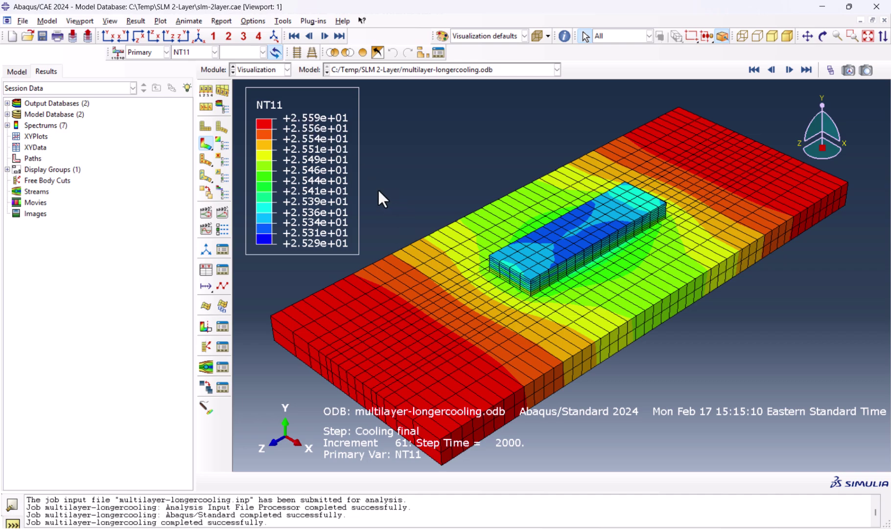
pyautogui.click(258, 69)
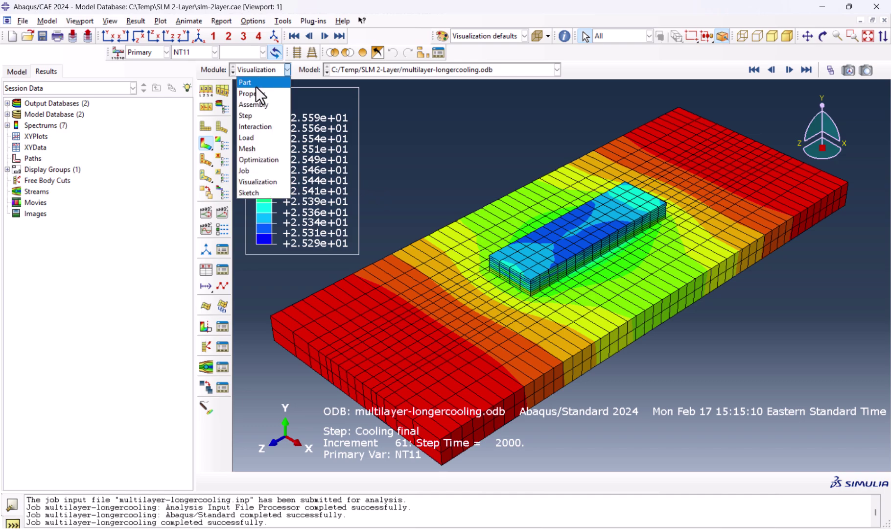
# Copy Model 2 into a new model named Residual Stress and make it active
pyautogui.click(255, 85)
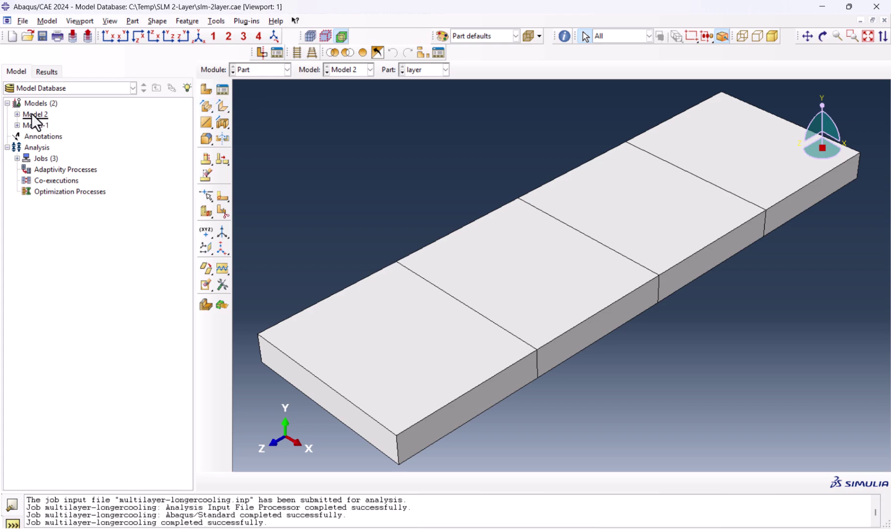
pyautogui.rightClick(39, 115)
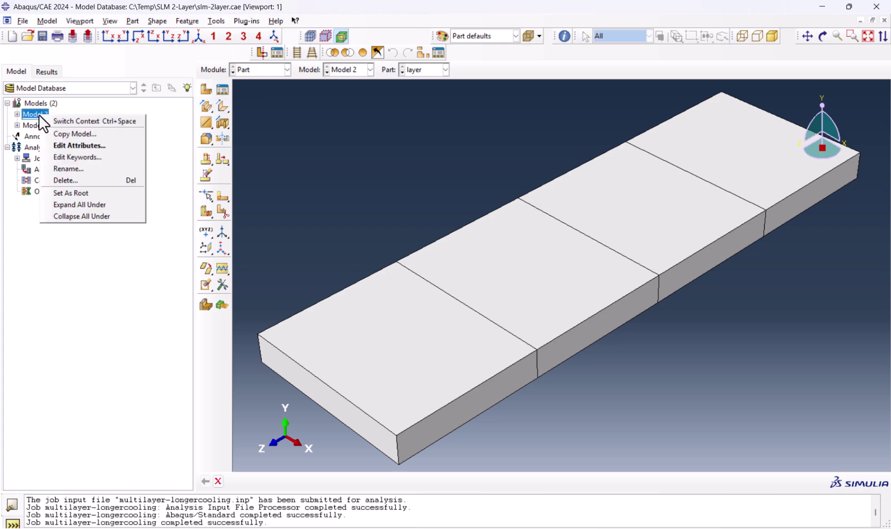
pyautogui.click(86, 135)
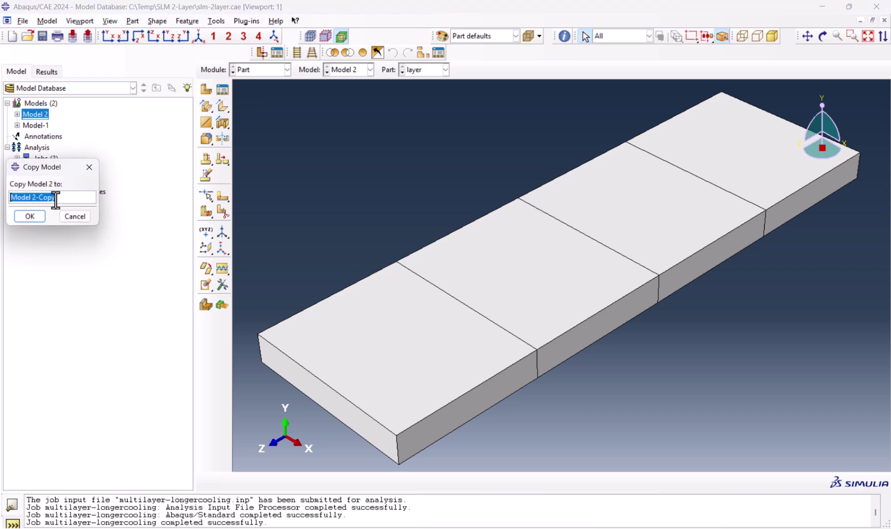
pyautogui.write('Residual Stress')
pyautogui.press('Return')
pyautogui.doubleClick(41, 138)
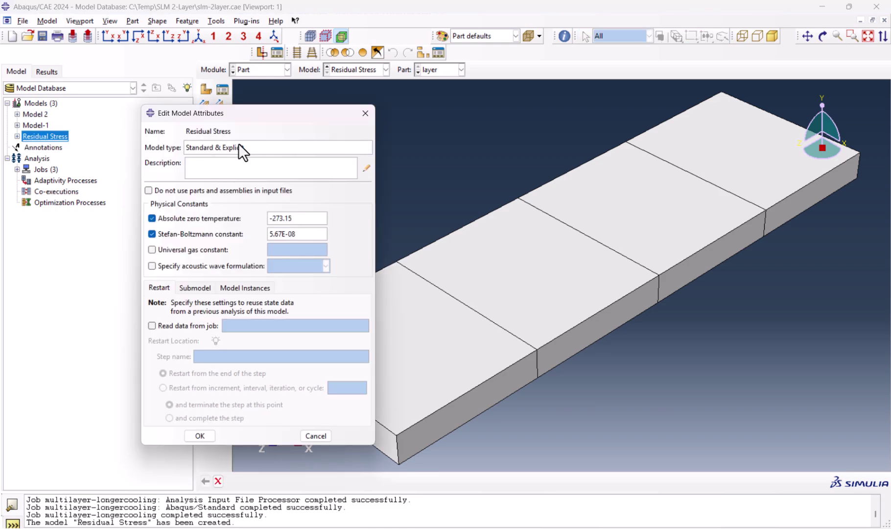
pyautogui.click(365, 113)
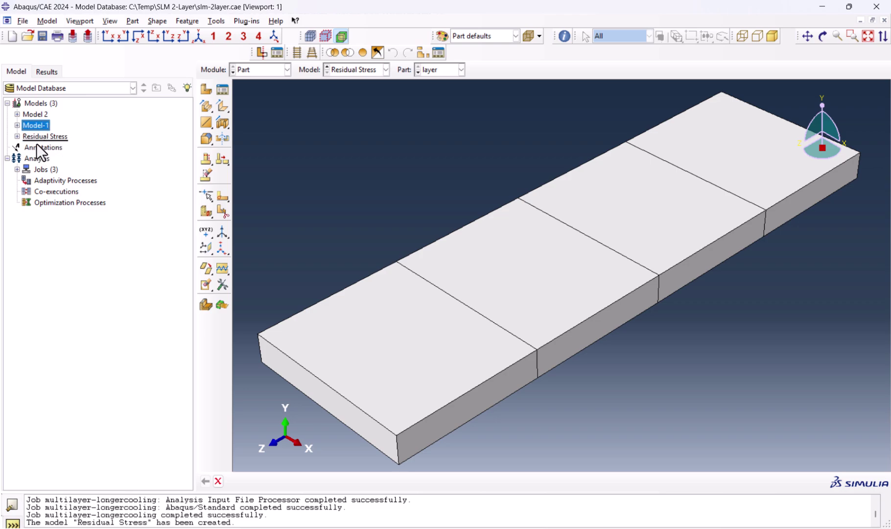
pyautogui.click(53, 136)
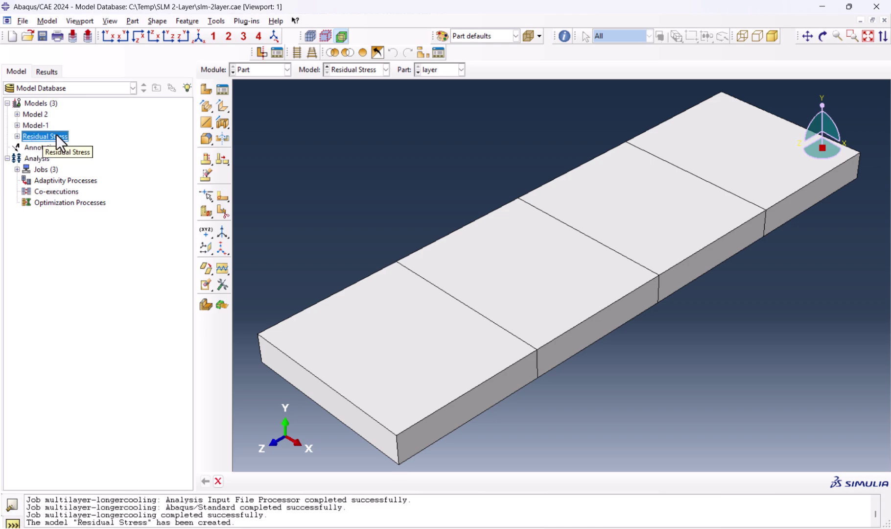
# Open material In738 for editing in the Property module
pyautogui.click(269, 72)
pyautogui.click(253, 92)
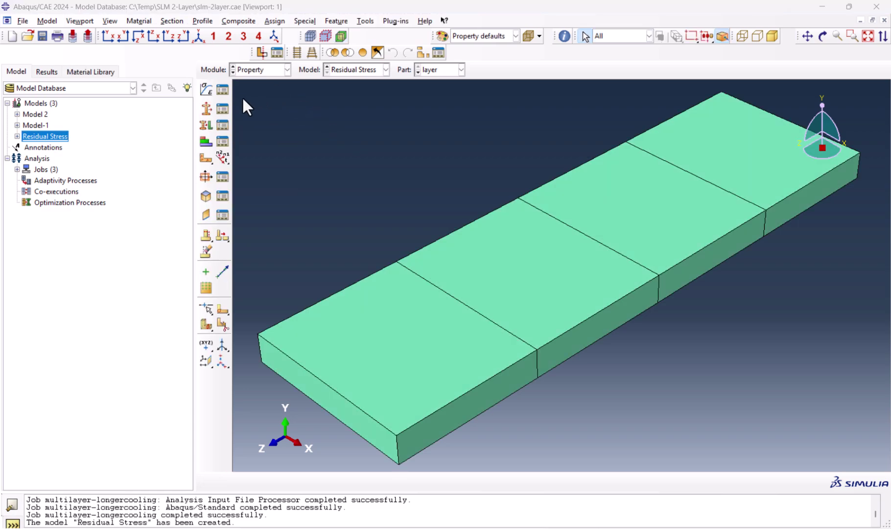
pyautogui.click(222, 89)
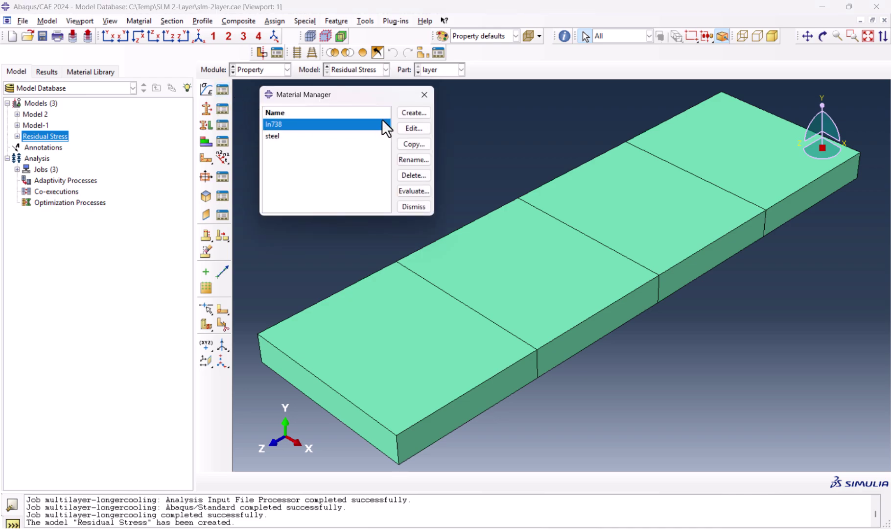
pyautogui.click(410, 128)
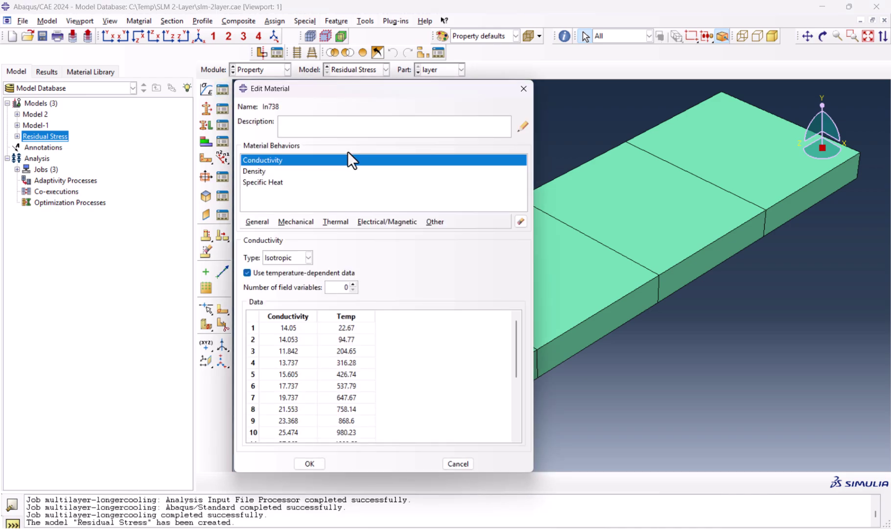
# Add a temperature-dependent Elastic behavior to In738
pyautogui.click(304, 218)
pyautogui.moveTo(307, 232)
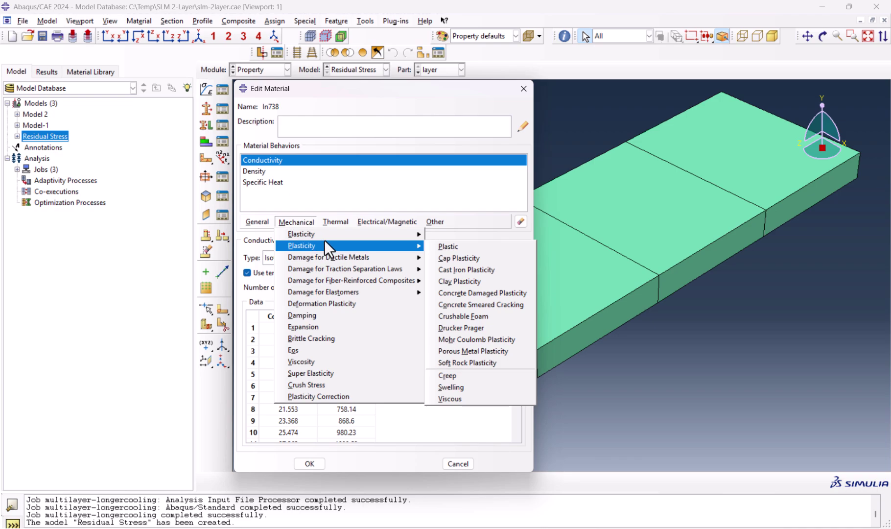
pyautogui.press('Escape')
pyautogui.click(296, 222)
pyautogui.click(338, 260)
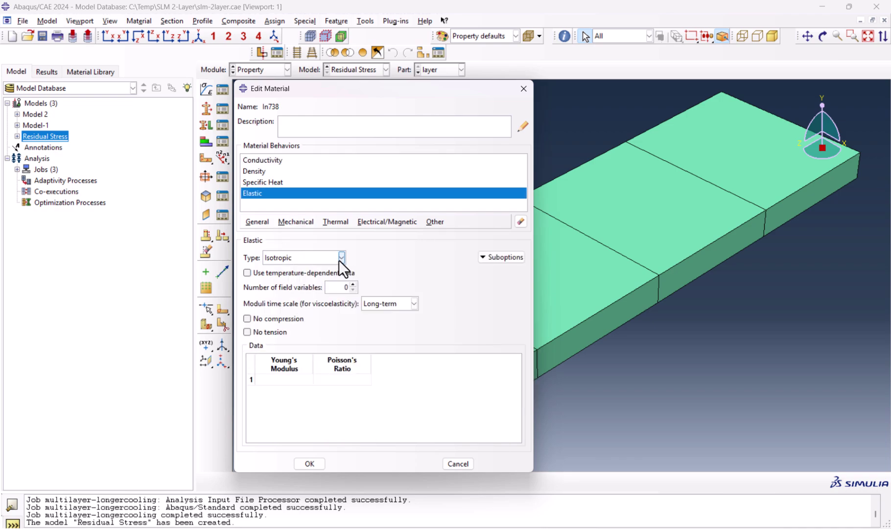
pyautogui.click(248, 273)
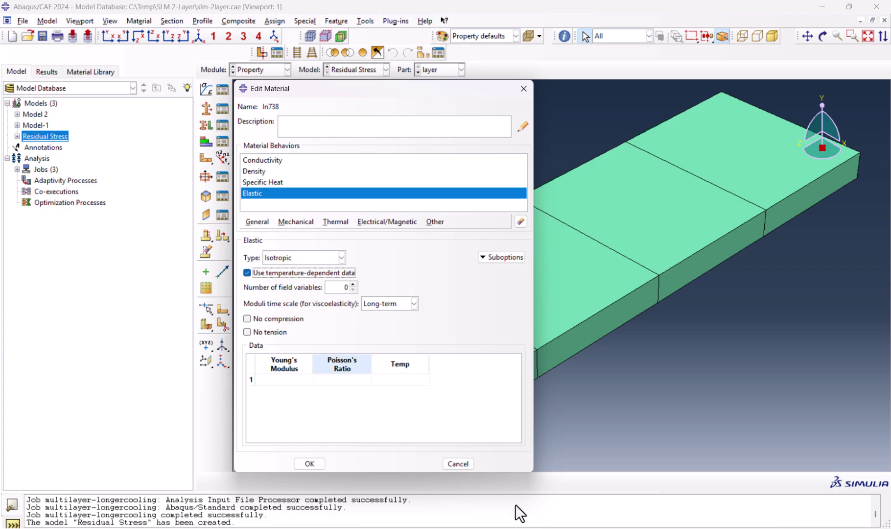
pyautogui.hotkey('alt', 'Tab')
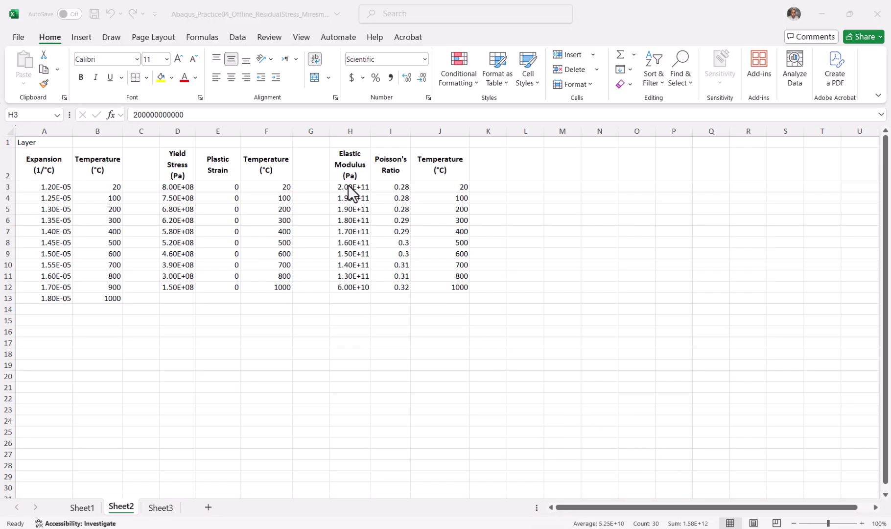
# Fill In738's Elastic table with the Excel elastic data H3:J12
pyautogui.click(348, 186)
pyautogui.hotkey('ctrl', 'shift', 'Down')
pyautogui.hotkey('ctrl', 'shift', 'Right')
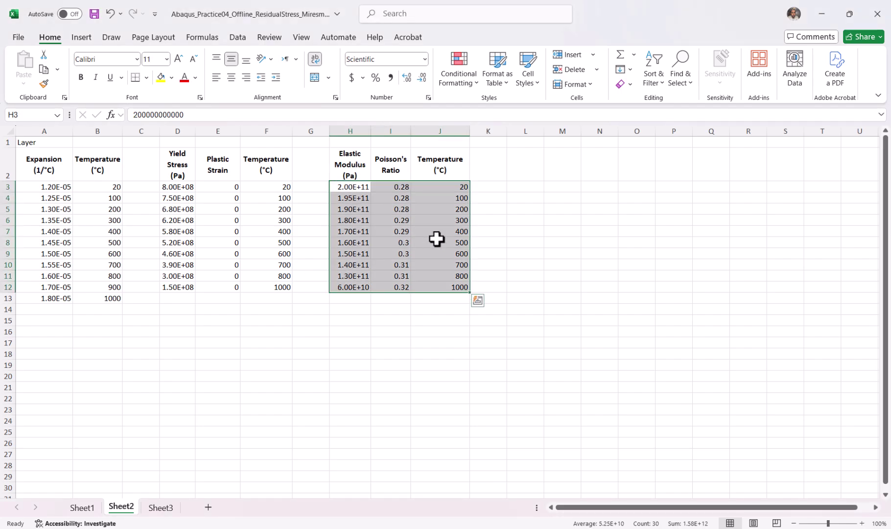
pyautogui.write('D')
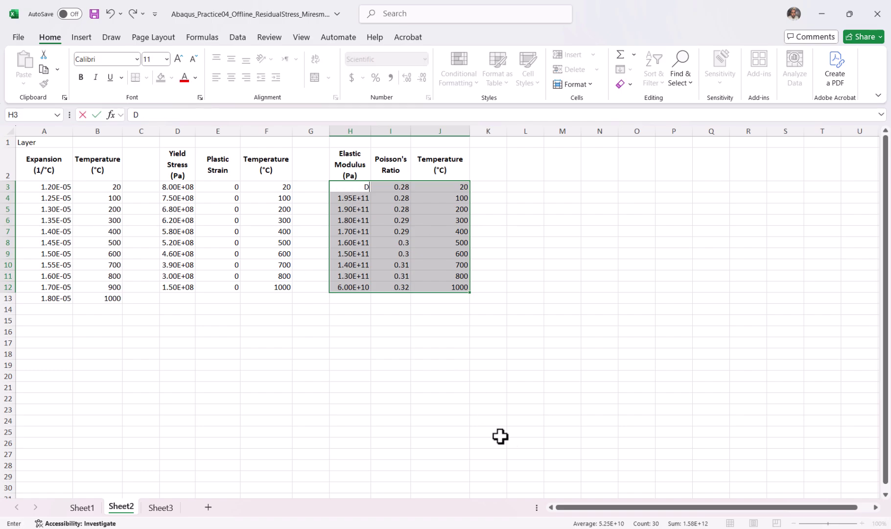
pyautogui.press('Escape')
pyautogui.hotkey('ctrl', 'c')
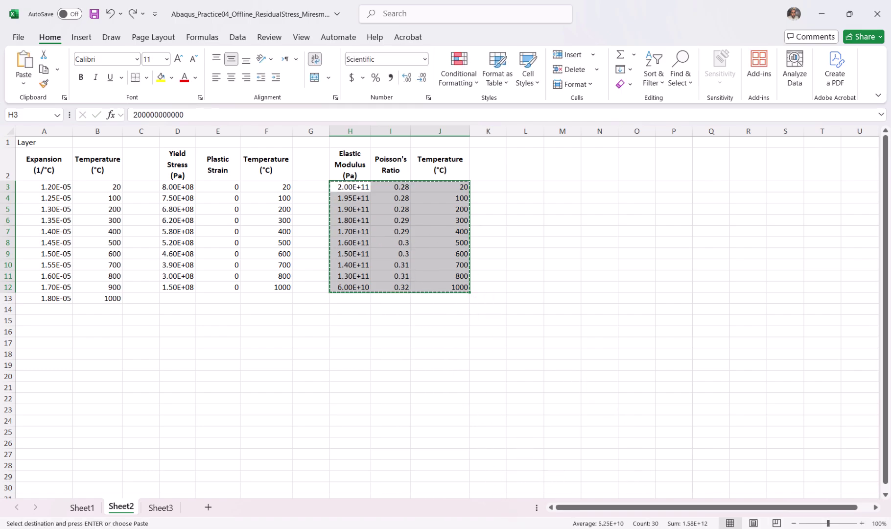
pyautogui.hotkey('alt', 'Tab')
pyautogui.click(297, 382)
pyautogui.hotkey('ctrl', 'v')
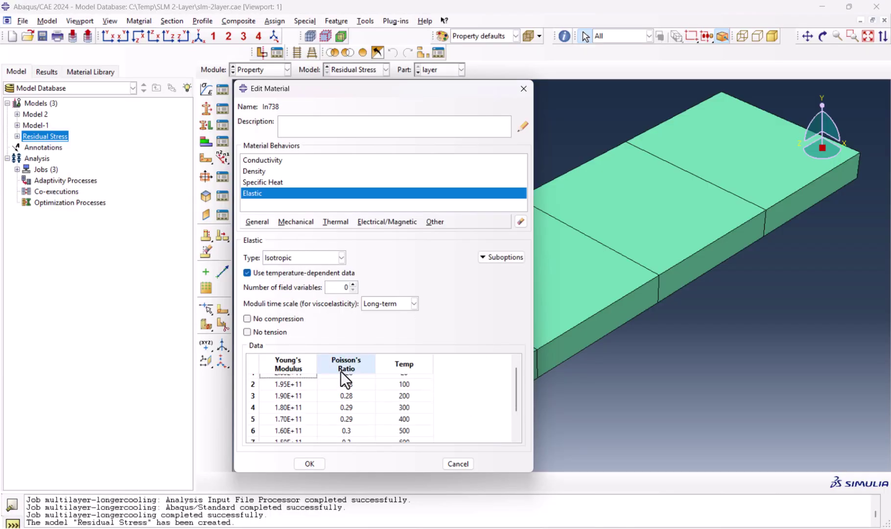
pyautogui.scroll(-2, 369, 388)
pyautogui.scroll(1, 362, 389)
pyautogui.scroll(1, 362, 391)
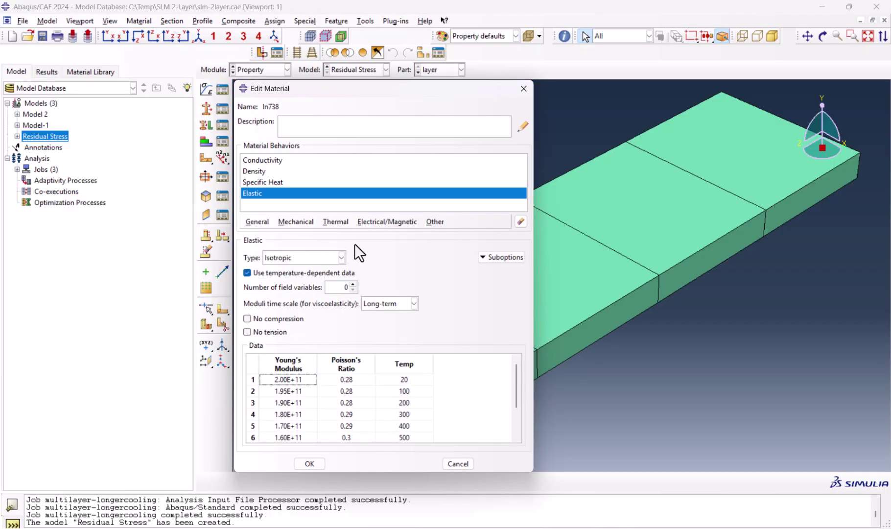
# Add a temperature-dependent Plastic behavior to In738 using yield-stress data D3:F12
pyautogui.click(297, 222)
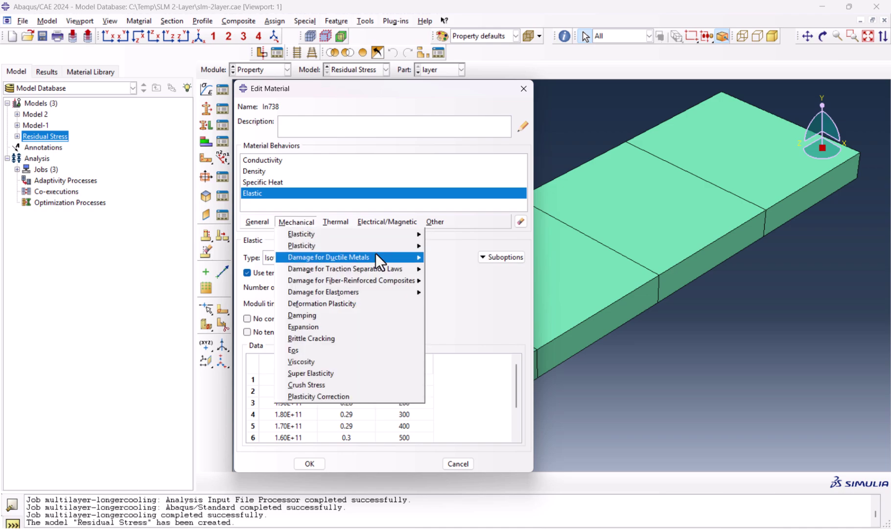
pyautogui.moveTo(377, 244)
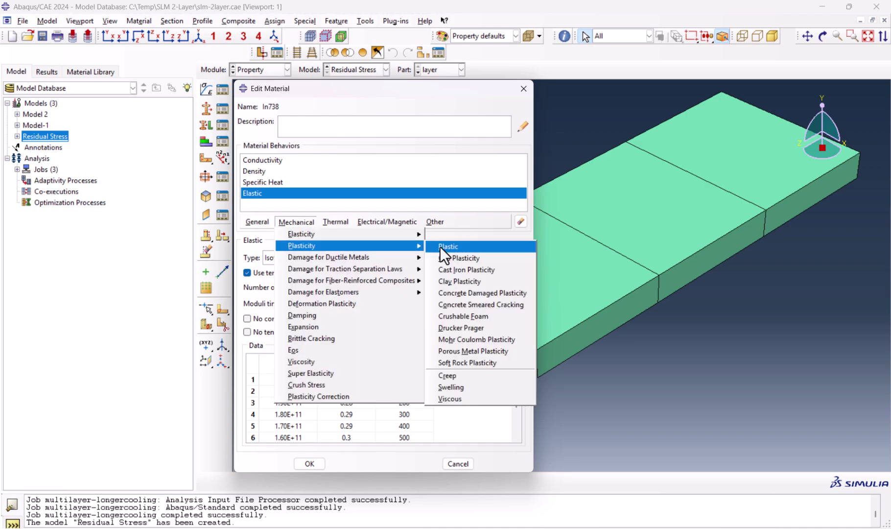
pyautogui.click(440, 246)
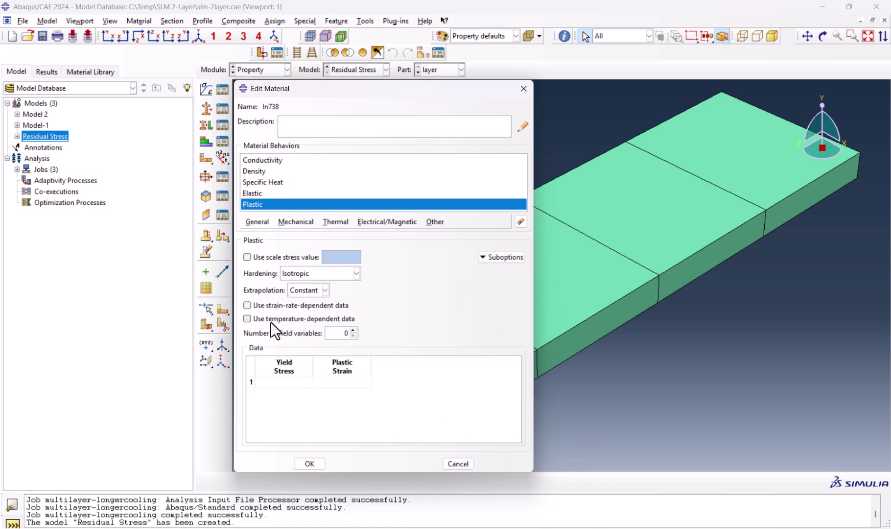
pyautogui.click(270, 320)
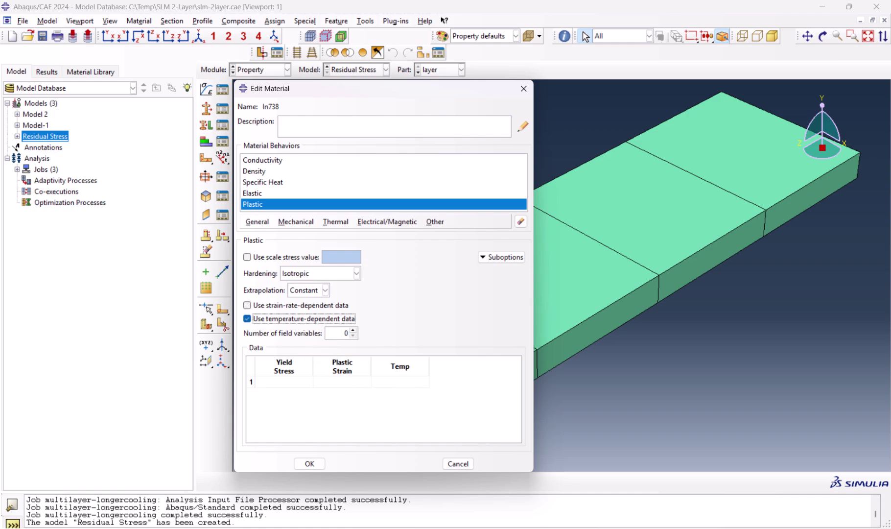
pyautogui.hotkey('alt', 'Tab')
pyautogui.moveTo(183, 186); pyautogui.dragTo(284, 286)
pyautogui.hotkey('ctrl', 'c')
pyautogui.hotkey('alt', 'Tab')
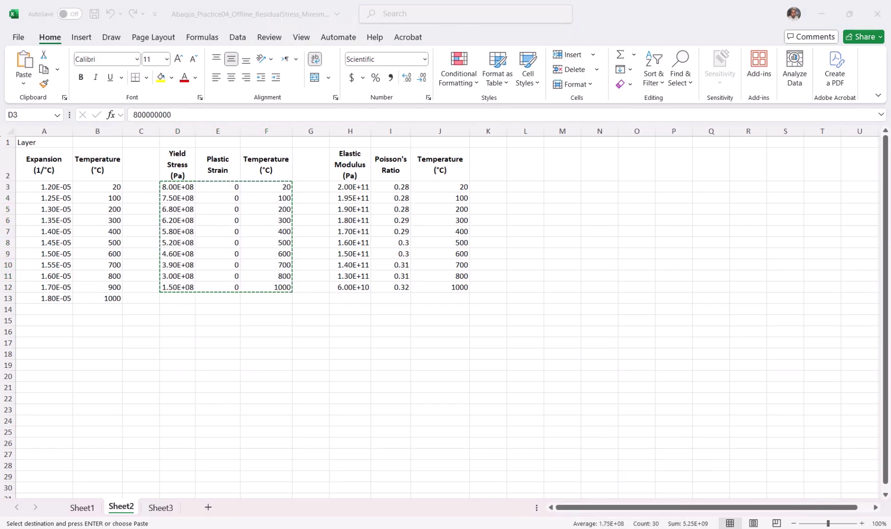
pyautogui.click(293, 382)
pyautogui.hotkey('ctrl', 'v')
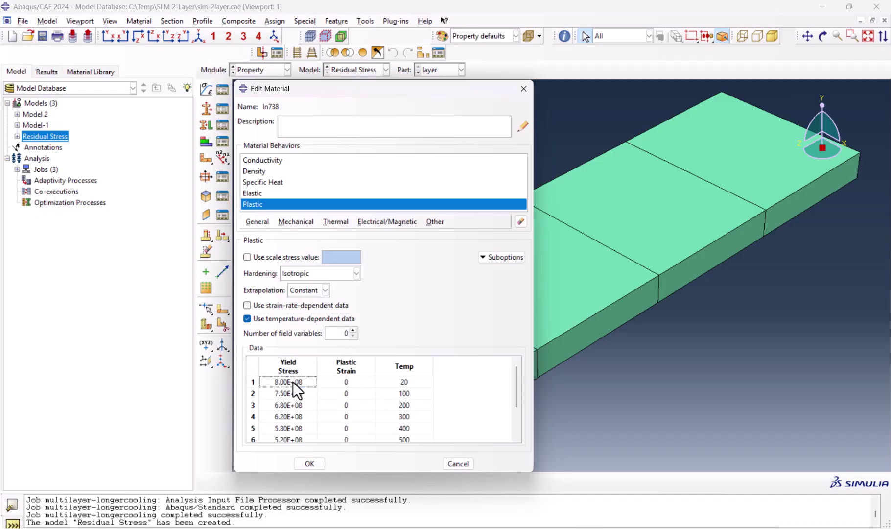
pyautogui.scroll(-2, 386, 387)
# Add temperature-dependent Expansion to In738 using coefficient data A3:B13
pyautogui.click(294, 222)
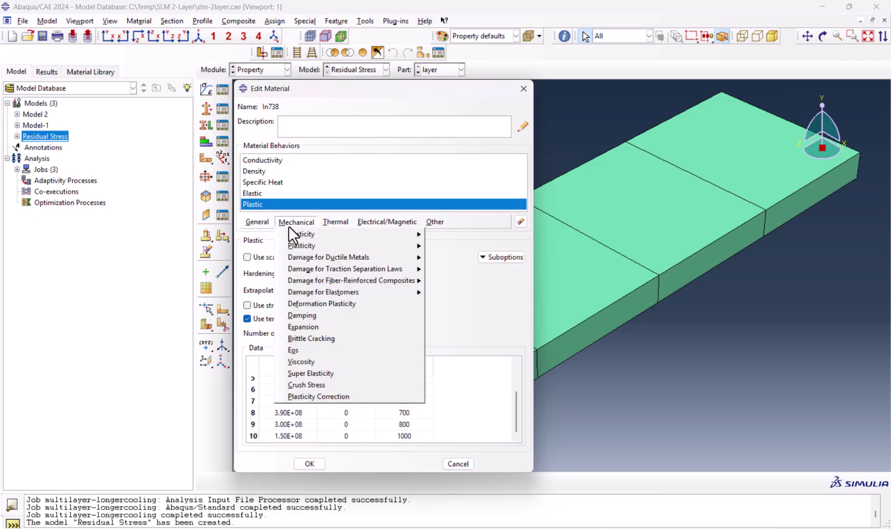
pyautogui.click(320, 326)
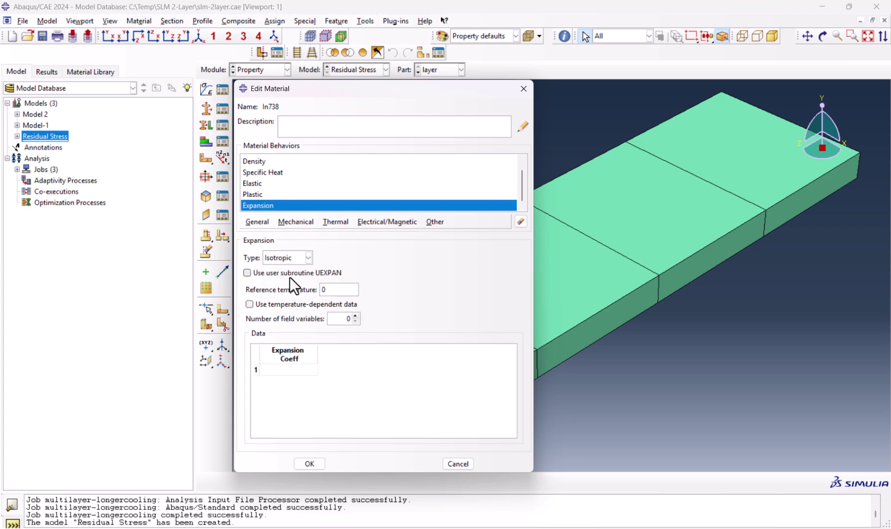
pyautogui.click(275, 305)
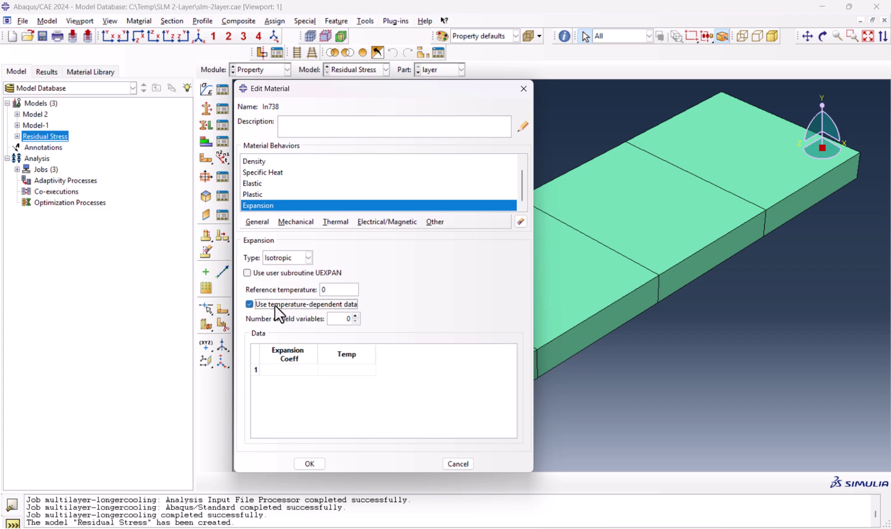
pyautogui.click(576, 519)
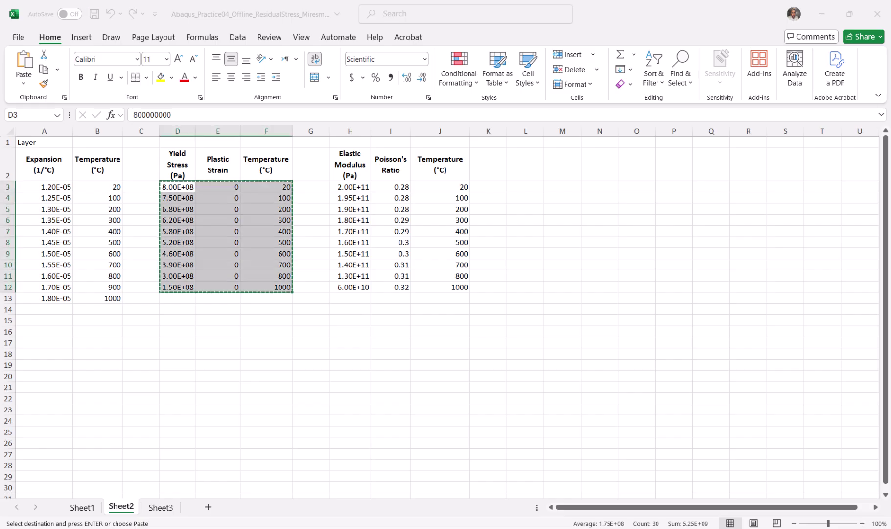
pyautogui.moveTo(54, 189); pyautogui.dragTo(107, 293)
pyautogui.hotkey('ctrl', 'c')
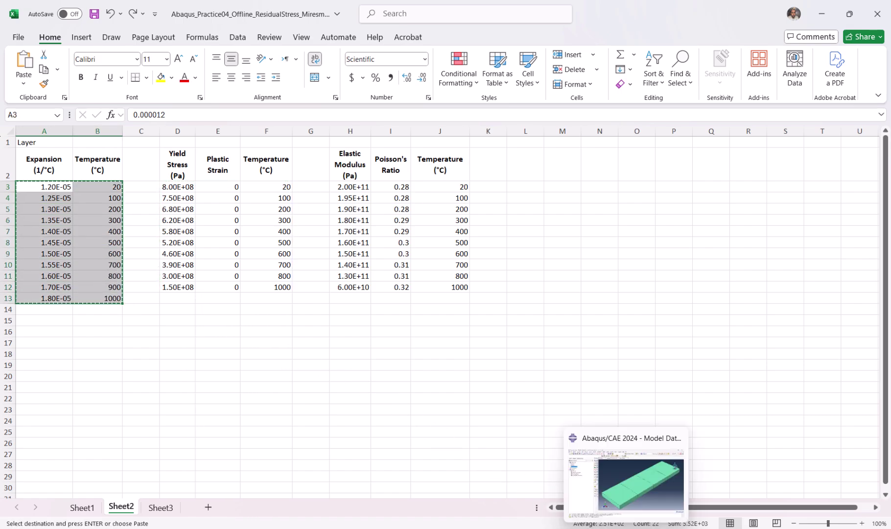
pyautogui.click(626, 485)
pyautogui.click(306, 368)
pyautogui.hotkey('ctrl', 'v')
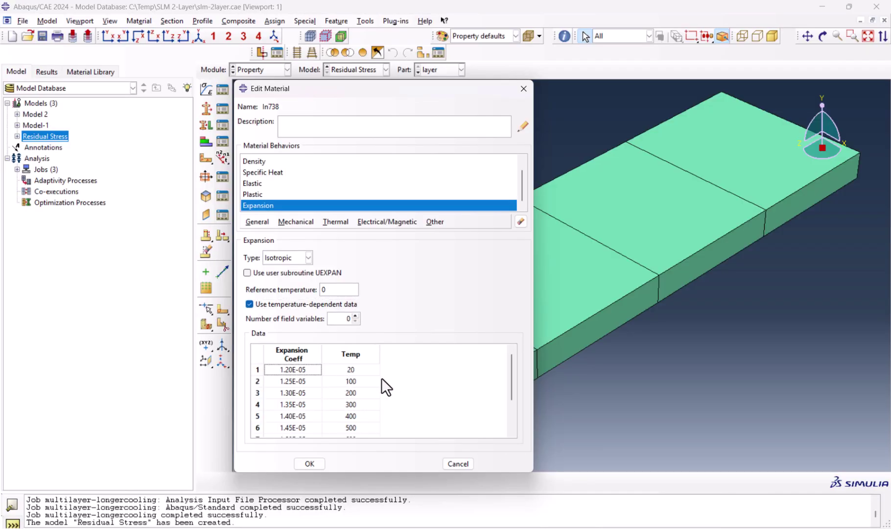
pyautogui.scroll(-2, 377, 387)
# Save In738, then give steel temperature-dependent Elastic data from Sheet1
pyautogui.click(310, 463)
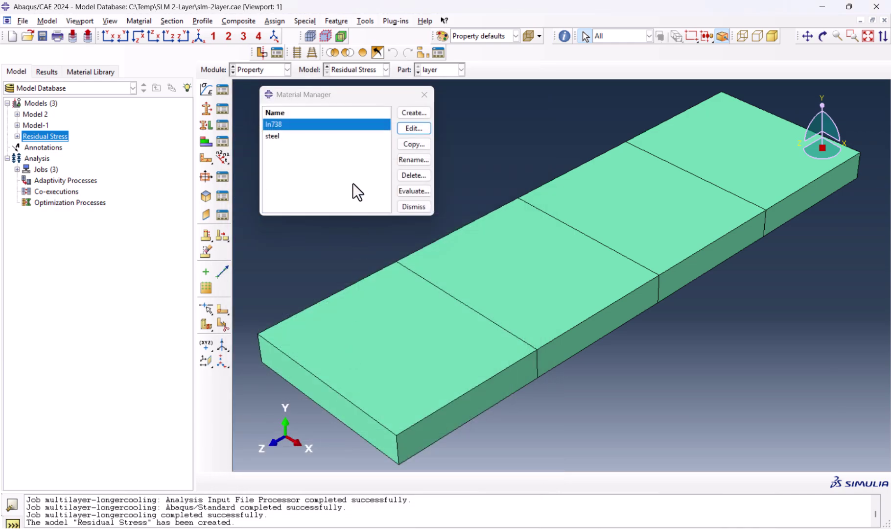
pyautogui.doubleClick(280, 137)
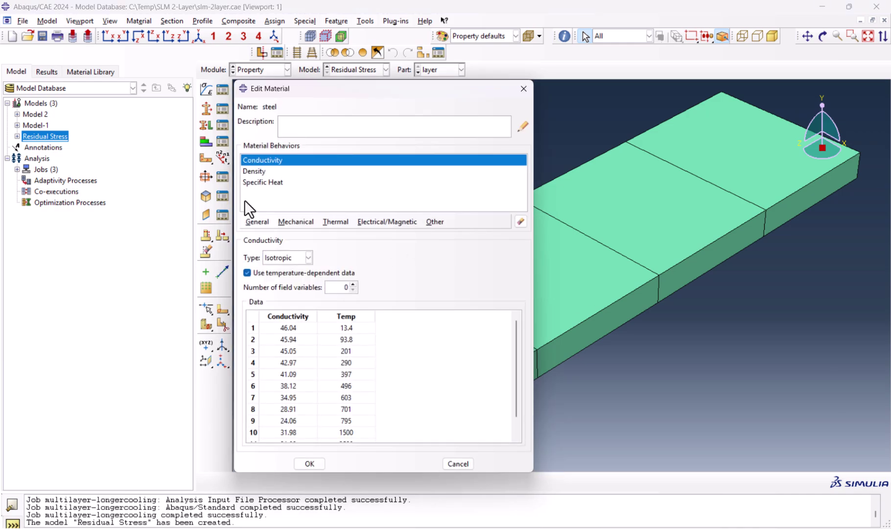
pyautogui.click(301, 220)
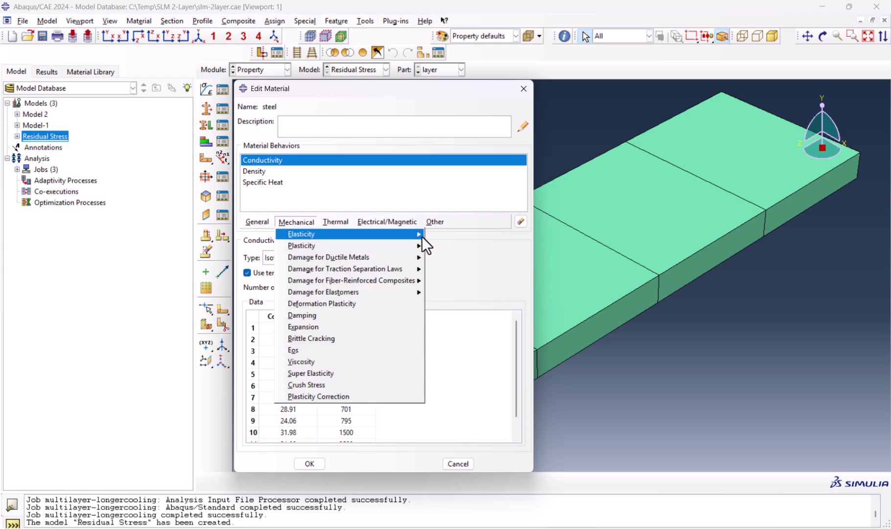
pyautogui.click(444, 235)
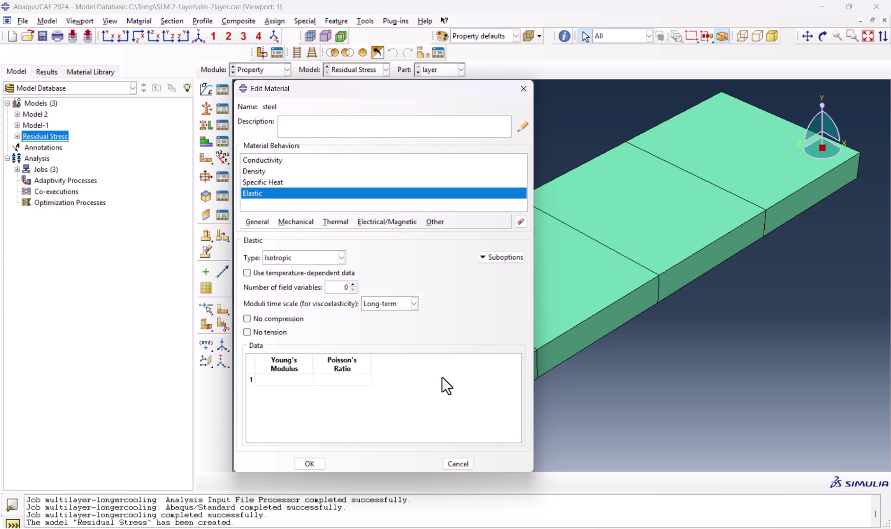
pyautogui.hotkey('alt', 'Tab')
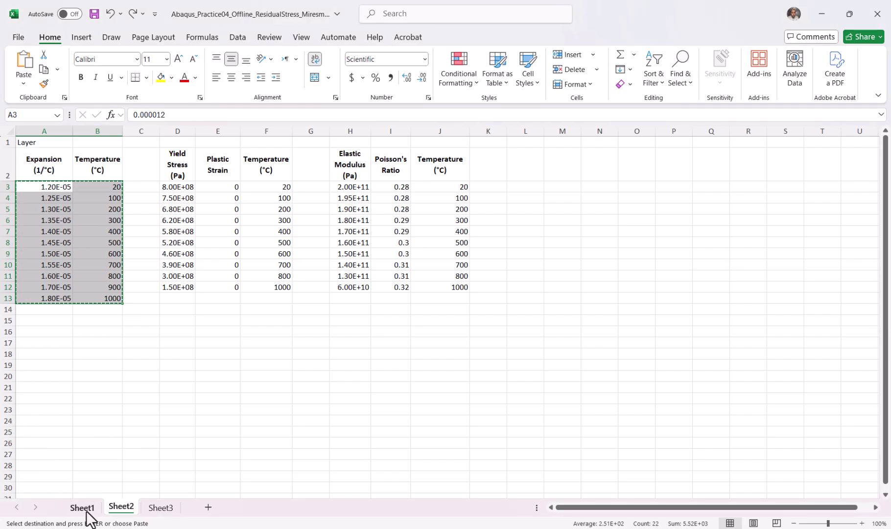
pyautogui.click(83, 509)
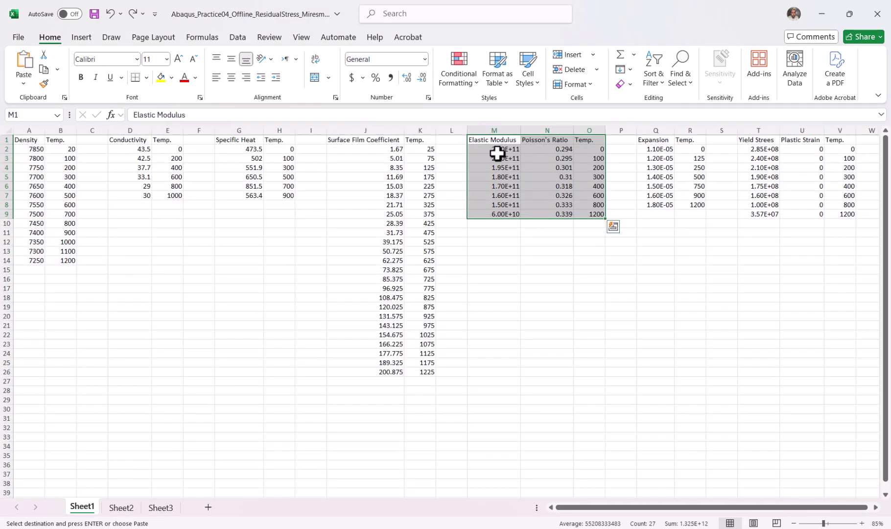
pyautogui.moveTo(496, 149); pyautogui.dragTo(587, 215)
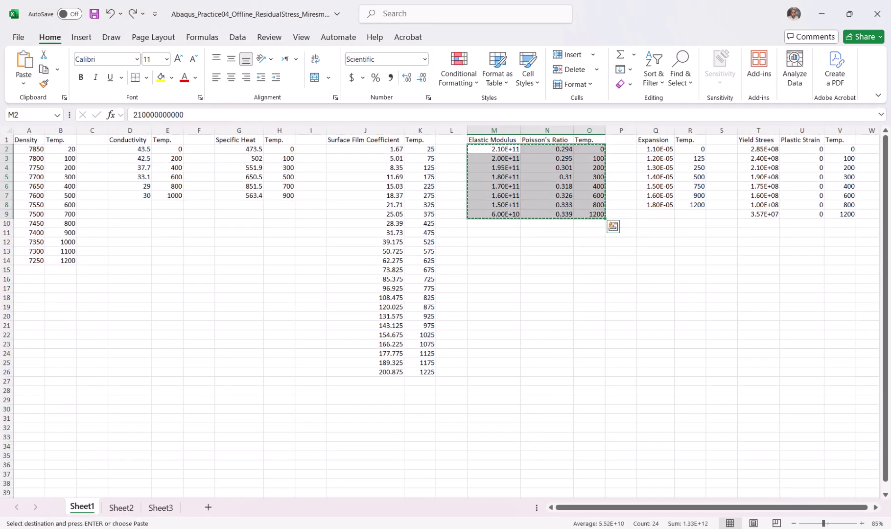
pyautogui.hotkey('ctrl', 'c')
pyautogui.hotkey('alt', 'Tab')
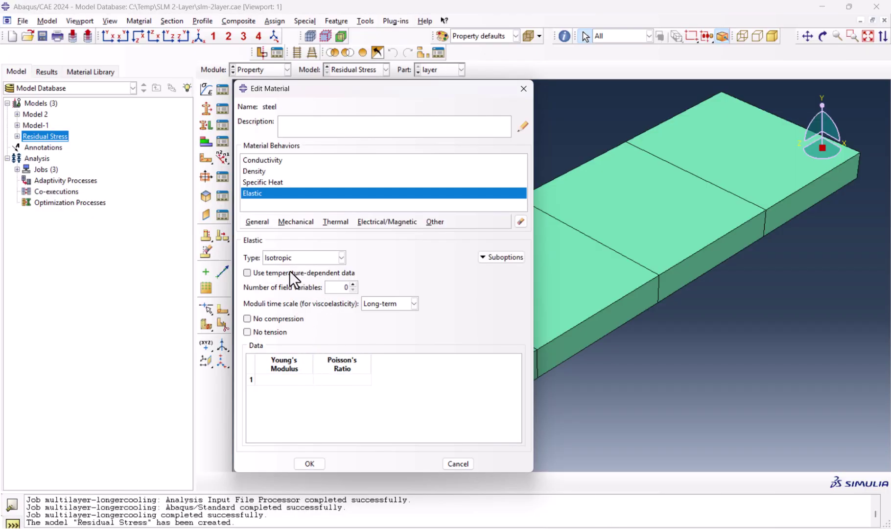
pyautogui.click(275, 274)
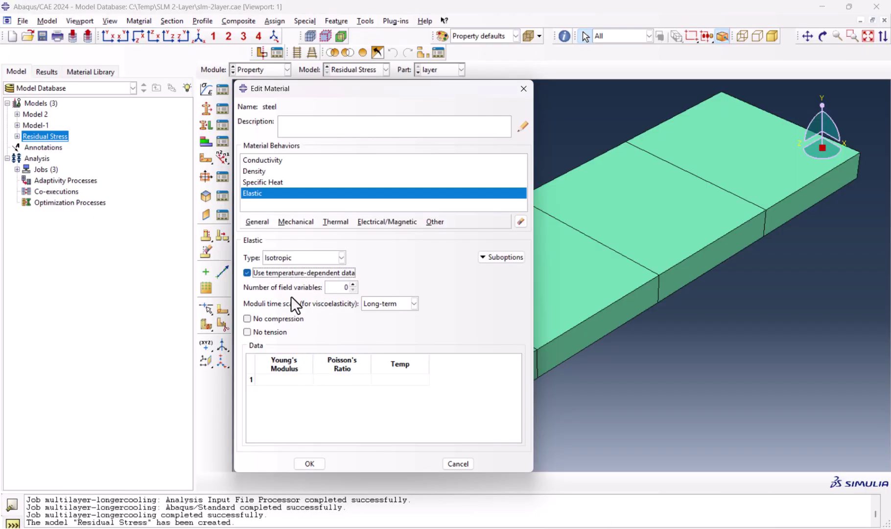
pyautogui.click(286, 380)
pyautogui.hotkey('ctrl', 'v')
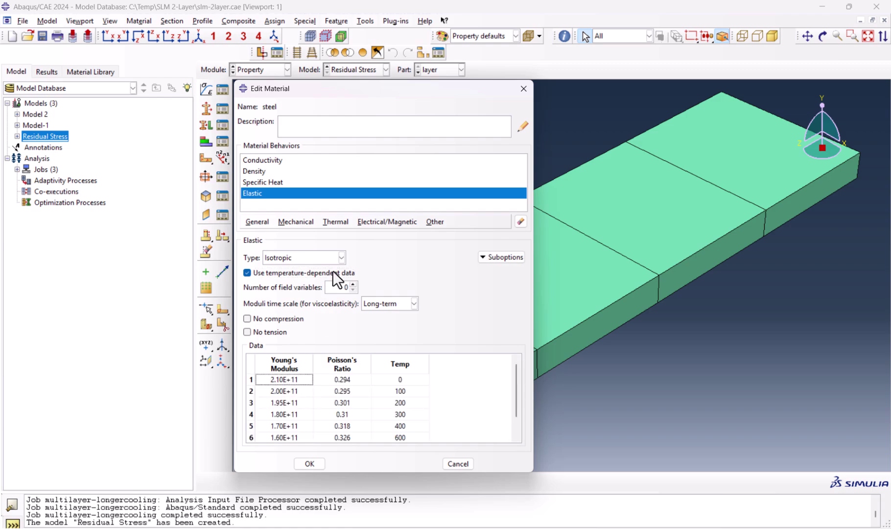
# Add temperature-dependent Plastic data (yield stress, plastic strain, temperature) to steel
pyautogui.click(292, 221)
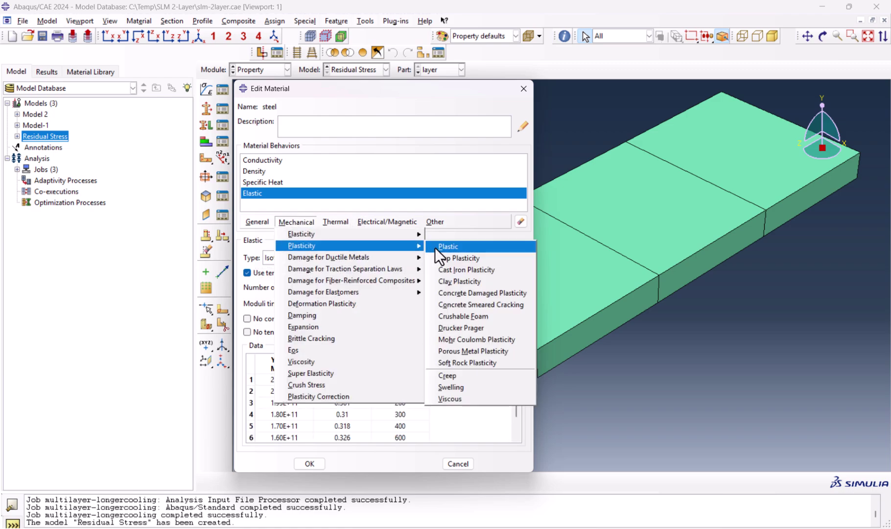
pyautogui.click(440, 246)
pyautogui.click(531, 450)
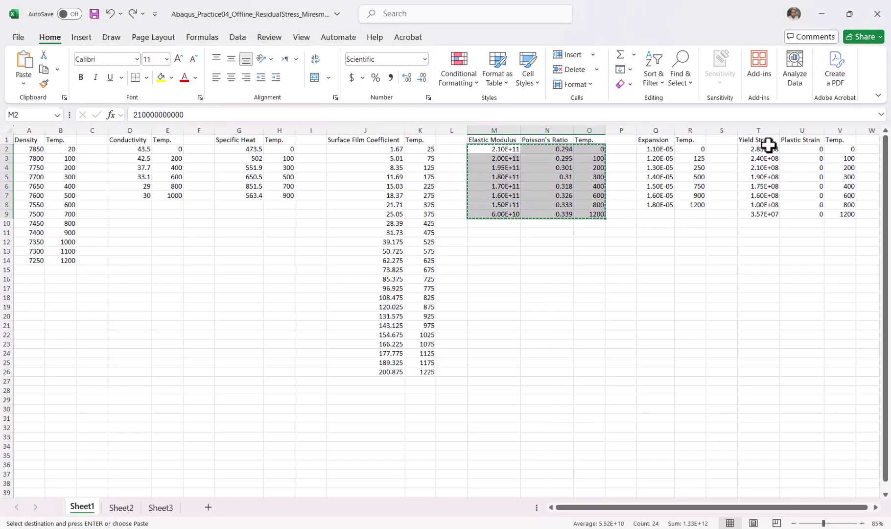
pyautogui.moveTo(771, 150); pyautogui.dragTo(839, 214)
pyautogui.hotkey('ctrl', 'c')
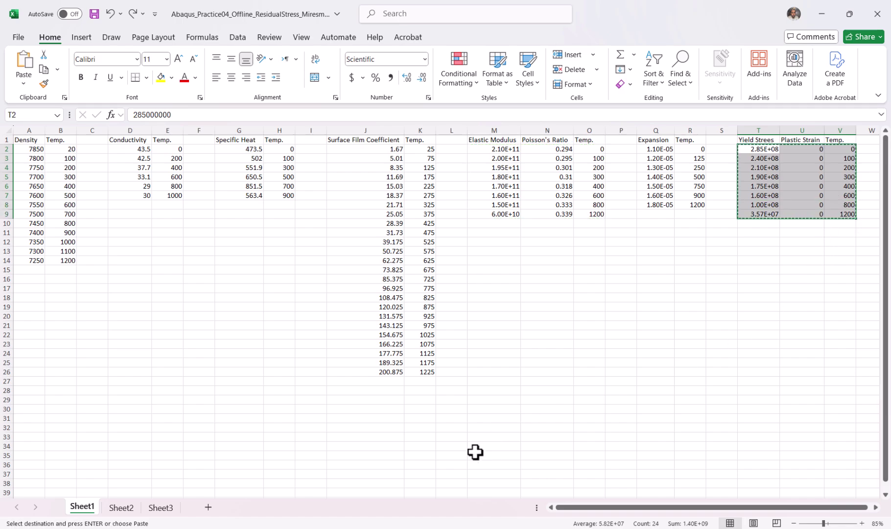
pyautogui.click(626, 482)
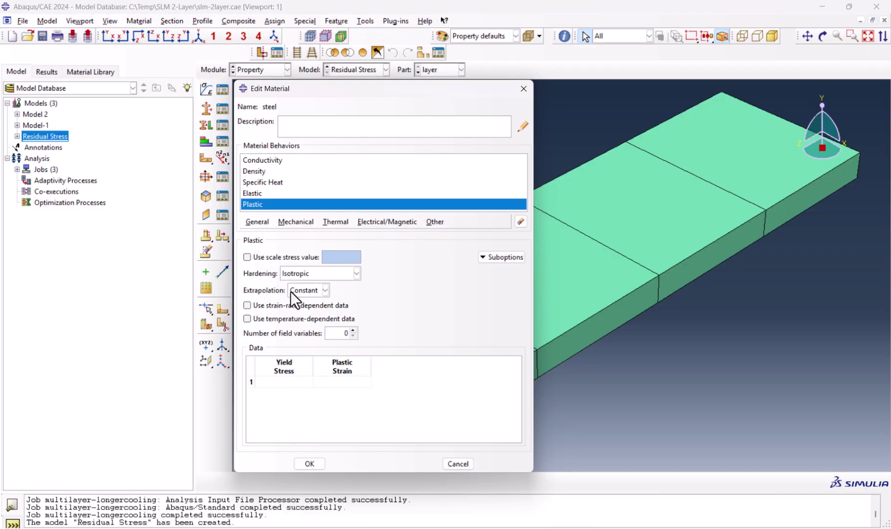
pyautogui.click(283, 318)
pyautogui.hotkey('ctrl', 'v')
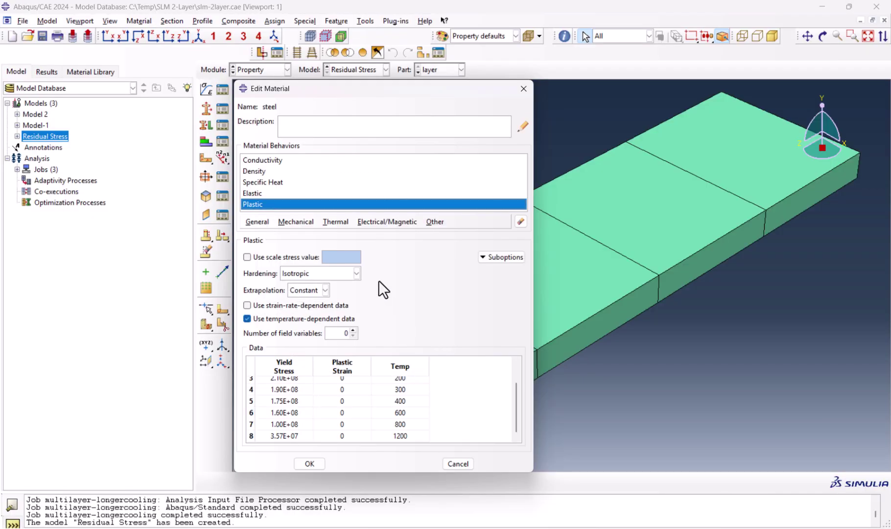
# Add steel's temperature-dependent Expansion, 1.10E-05 at 0 to 1.80E-05 at 1200, and close
pyautogui.click(306, 220)
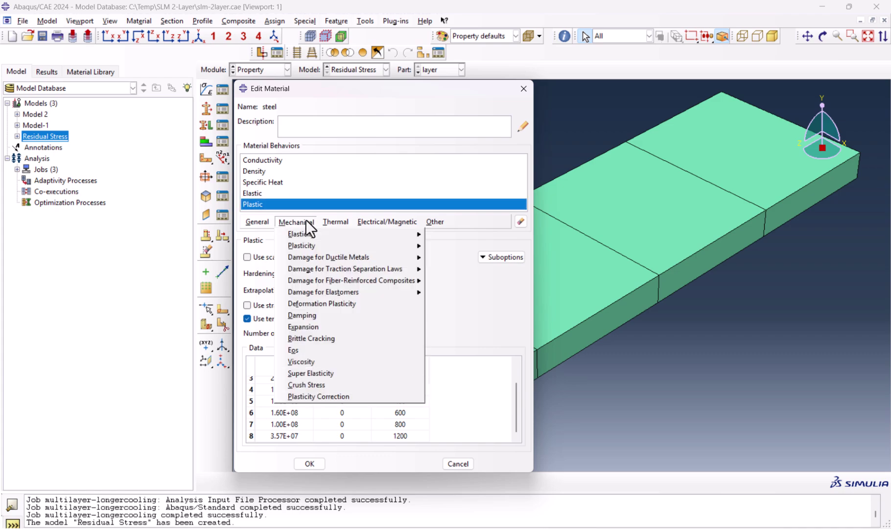
pyautogui.click(333, 330)
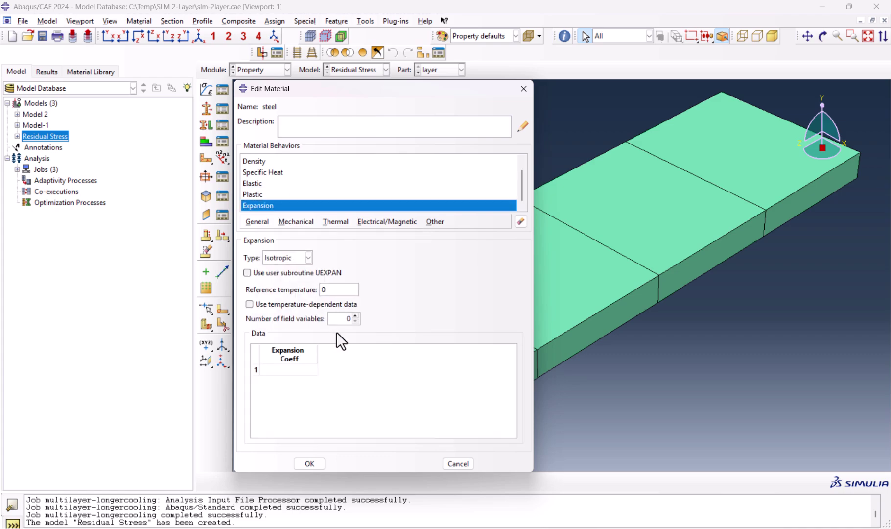
pyautogui.click(288, 307)
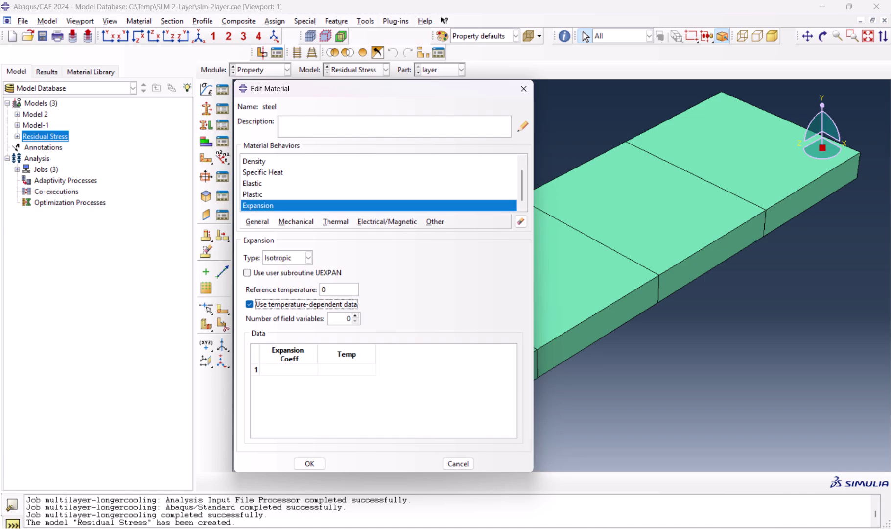
pyautogui.hotkey('alt', 'Tab')
pyautogui.moveTo(658, 148); pyautogui.dragTo(692, 204)
pyautogui.hotkey('ctrl', 'c')
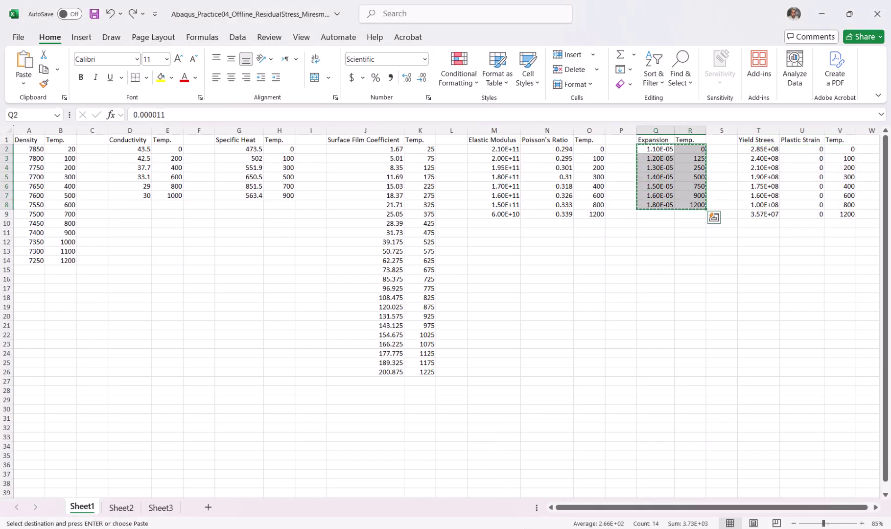
pyautogui.hotkey('alt', 'Tab')
pyautogui.click(305, 365)
pyautogui.hotkey('ctrl', 'v')
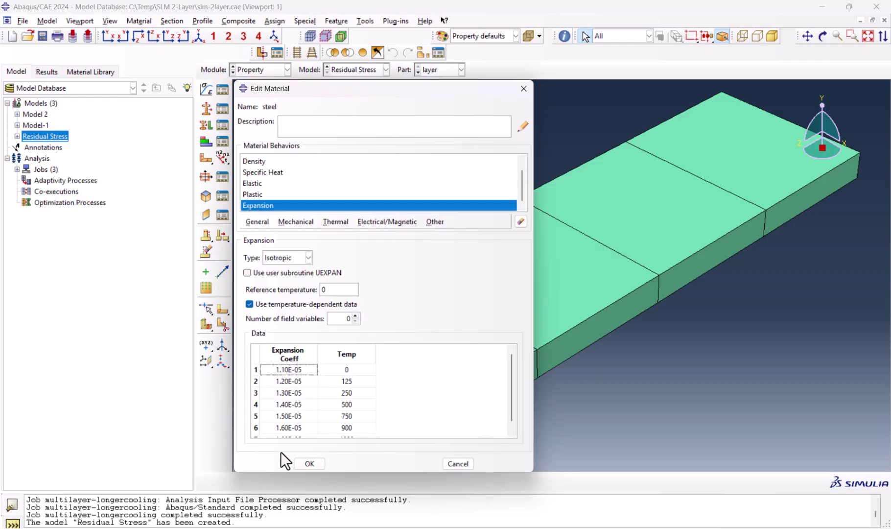
pyautogui.click(309, 463)
# Switch to the Step module and delete all heat transfer steps after Initial
pyautogui.click(414, 204)
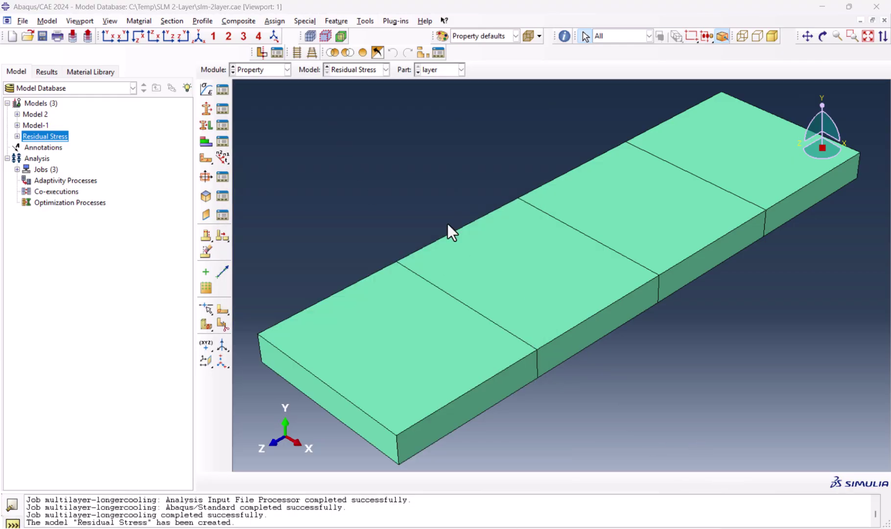
pyautogui.click(255, 75)
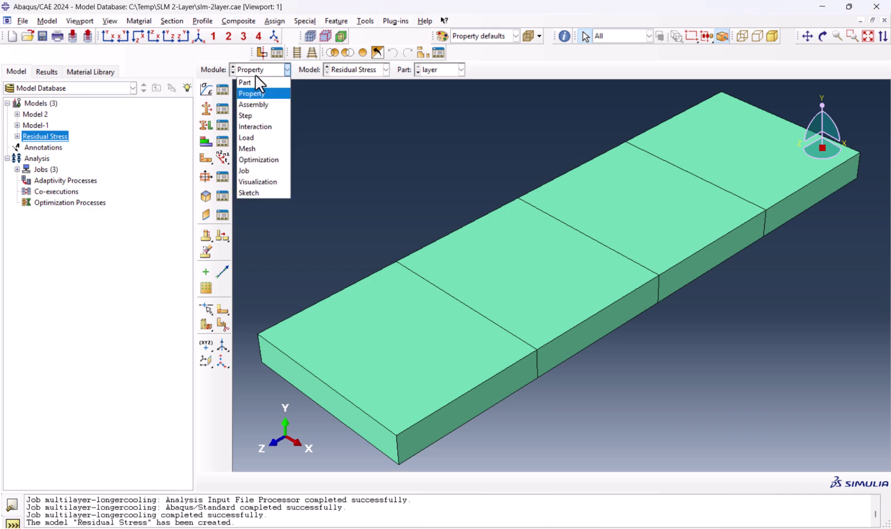
pyautogui.click(259, 115)
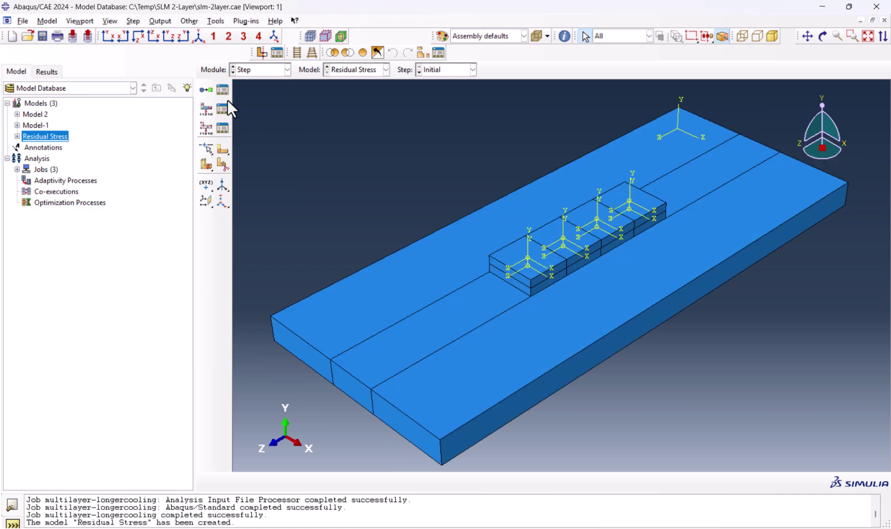
pyautogui.click(223, 91)
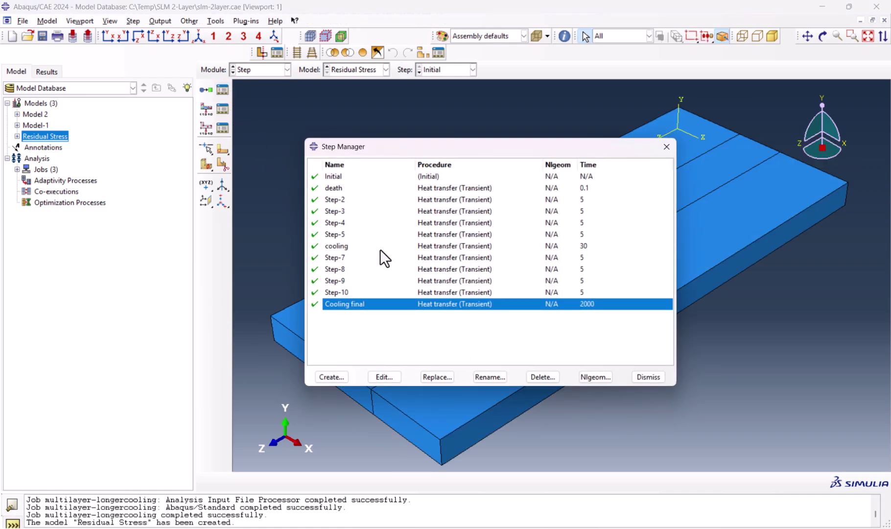
pyautogui.keyDown('shift'); pyautogui.click(350, 192); pyautogui.keyUp('shift')
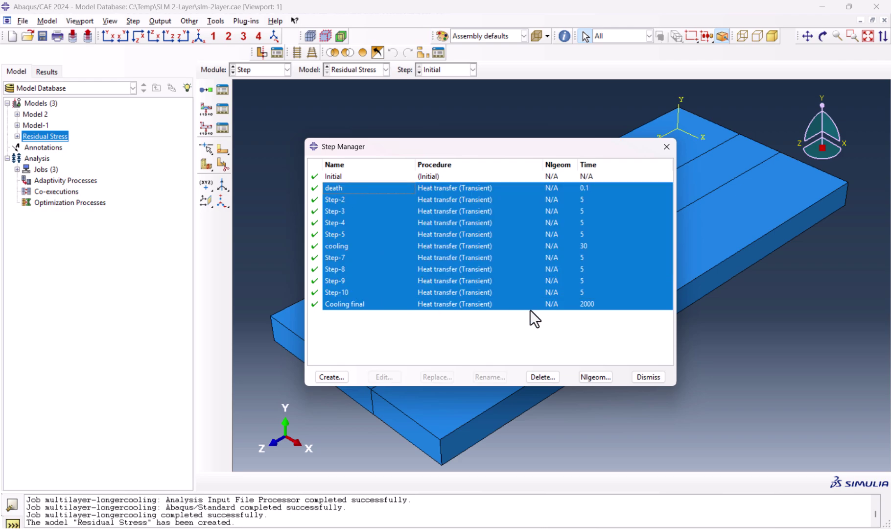
pyautogui.click(347, 304)
pyautogui.keyDown('shift'); pyautogui.click(343, 187); pyautogui.keyUp('shift')
pyautogui.click(540, 377)
pyautogui.click(382, 301)
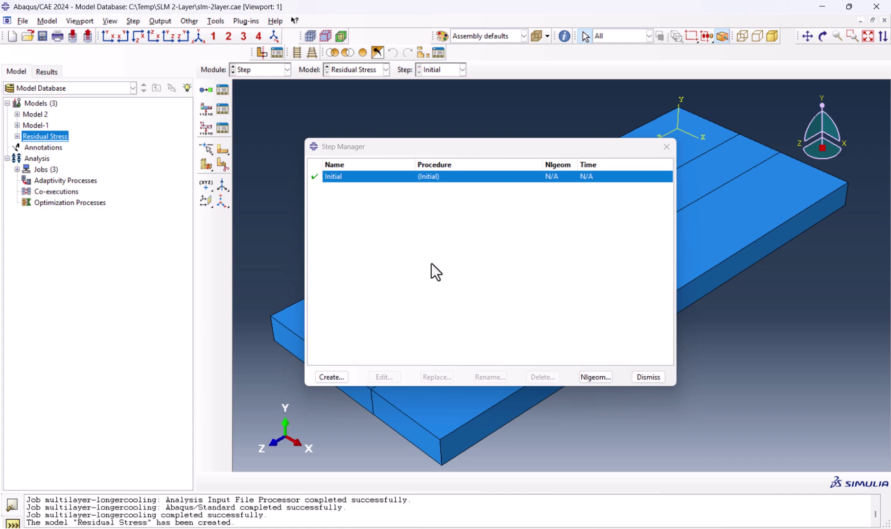
# Create Step-1 as a Static, General step with a time period of 20020
pyautogui.click(338, 376)
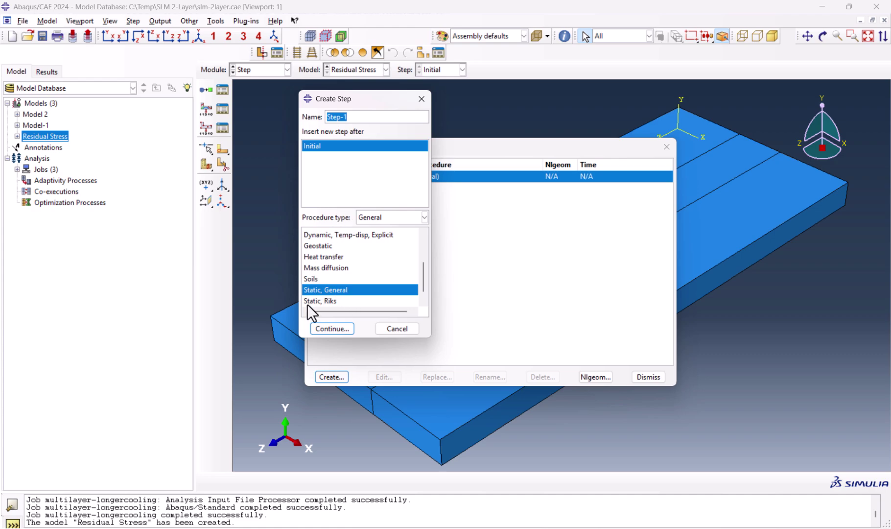
pyautogui.click(332, 328)
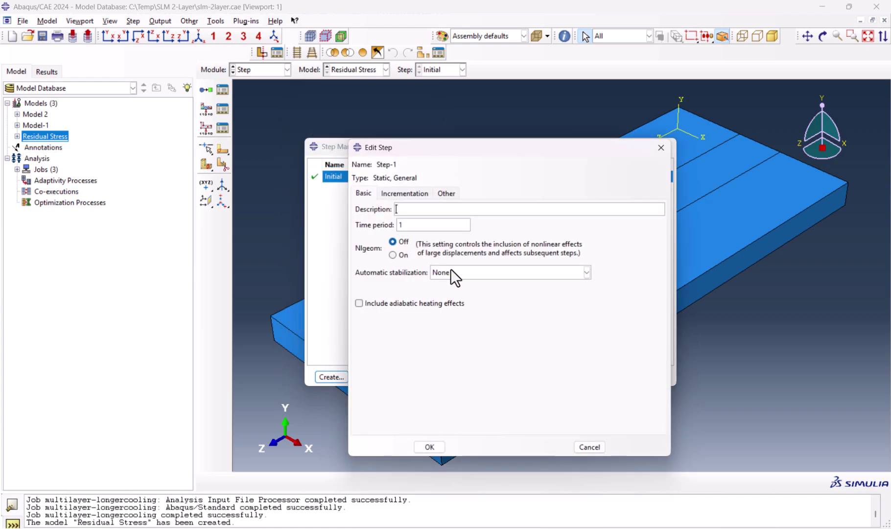
pyautogui.click(393, 196)
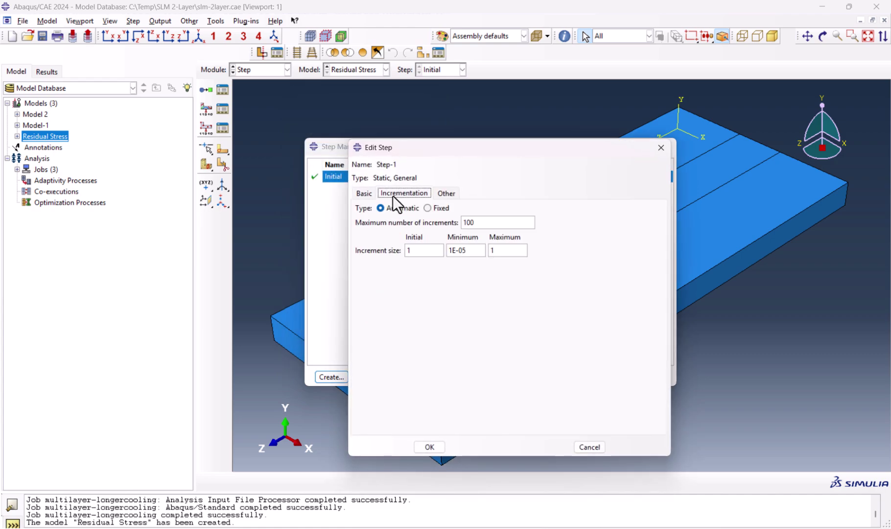
pyautogui.click(364, 193)
pyautogui.doubleClick(412, 225)
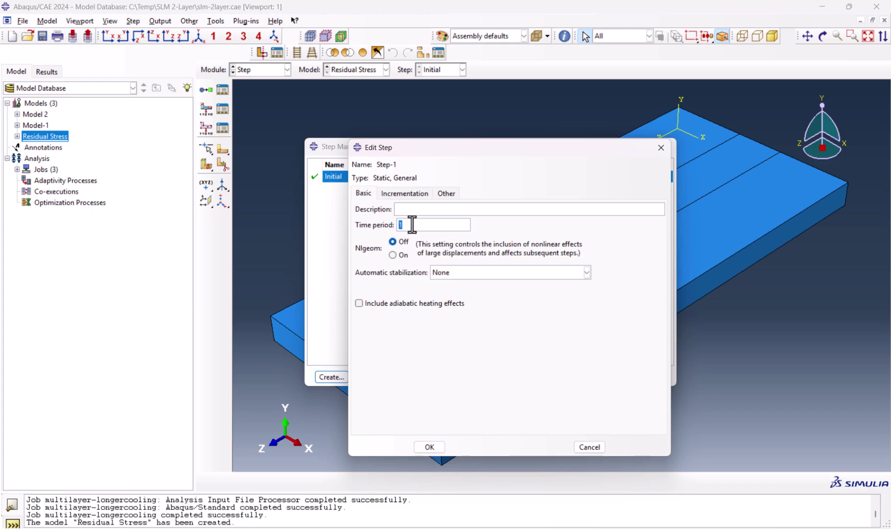
pyautogui.write('20020')
# Set Step-1 incrementation to 10000000 increments with sizes 1e-5, 1e-30 and 500
pyautogui.click(398, 195)
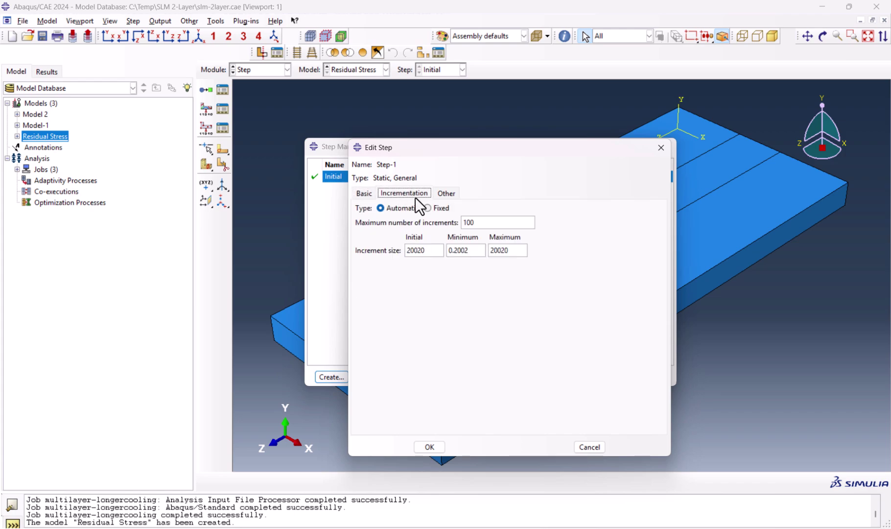
pyautogui.write('10000000')
pyautogui.doubleClick(425, 251)
pyautogui.write('1e-5')
pyautogui.doubleClick(432, 253)
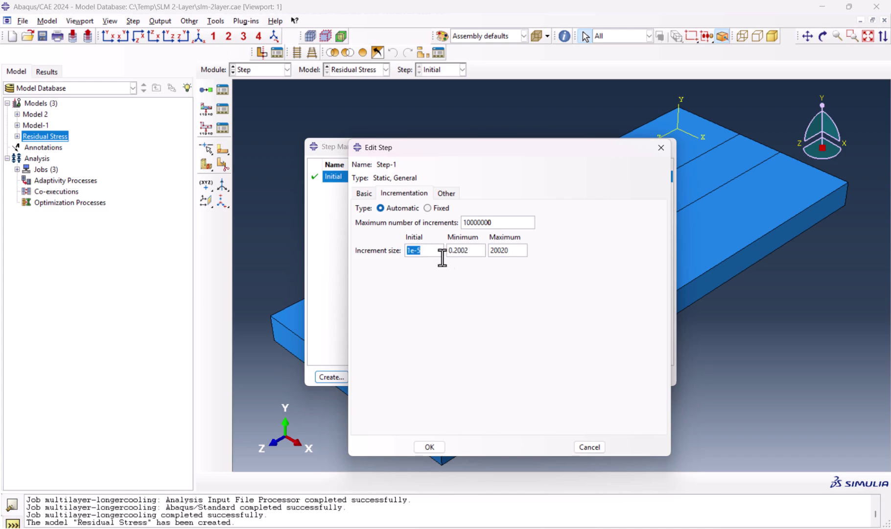
pyautogui.doubleClick(465, 254)
pyautogui.write('1e-5')
pyautogui.write('30')
pyautogui.click(514, 250)
pyautogui.doubleClick(513, 250)
pyautogui.write('500')
pyautogui.click(372, 195)
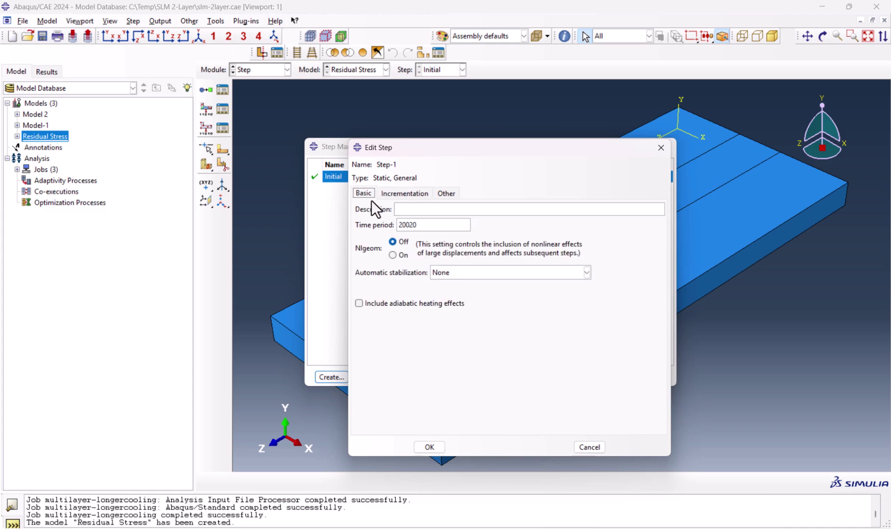
pyautogui.click(437, 443)
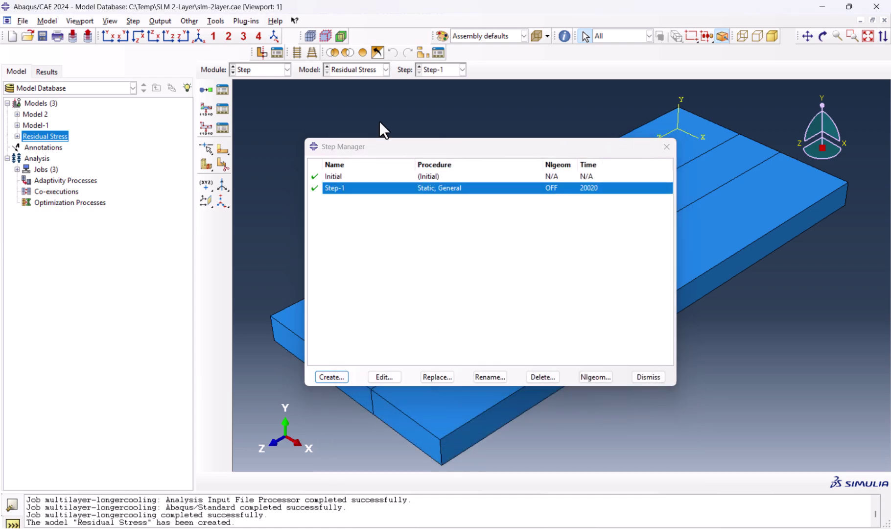
# Edit F-Output-1 and stop requesting displacement output U
pyautogui.press('Escape')
pyautogui.click(223, 109)
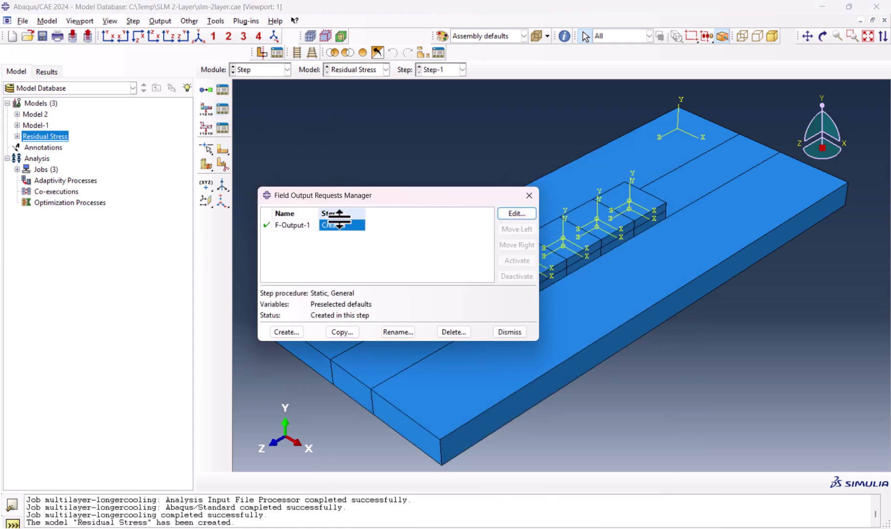
pyautogui.doubleClick(339, 225)
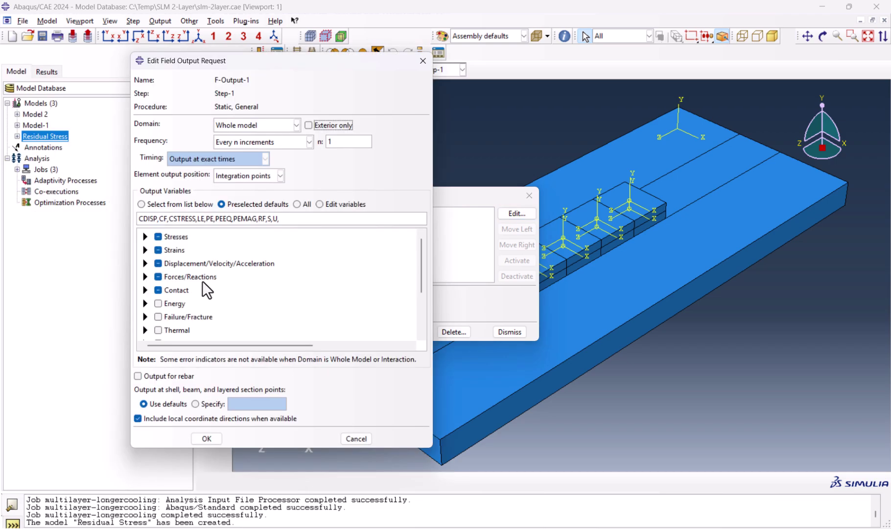
pyautogui.click(145, 249)
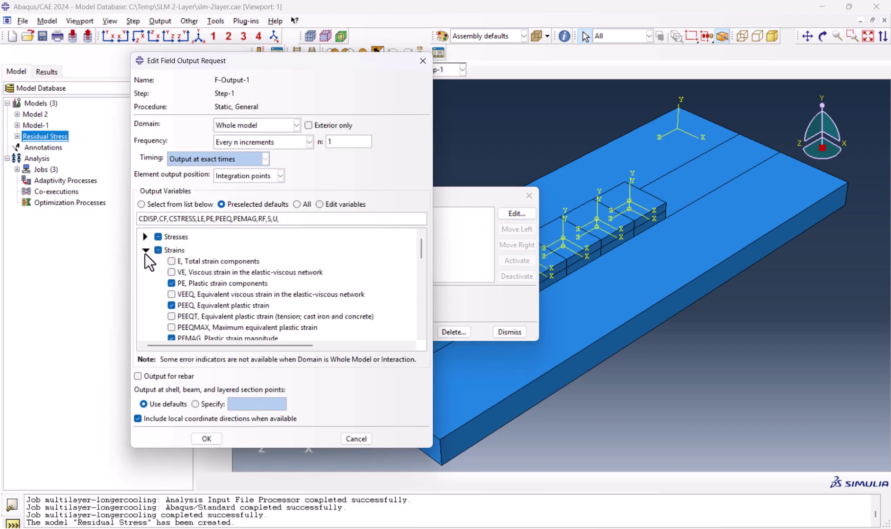
pyautogui.click(145, 250)
pyautogui.click(145, 263)
pyautogui.click(171, 274)
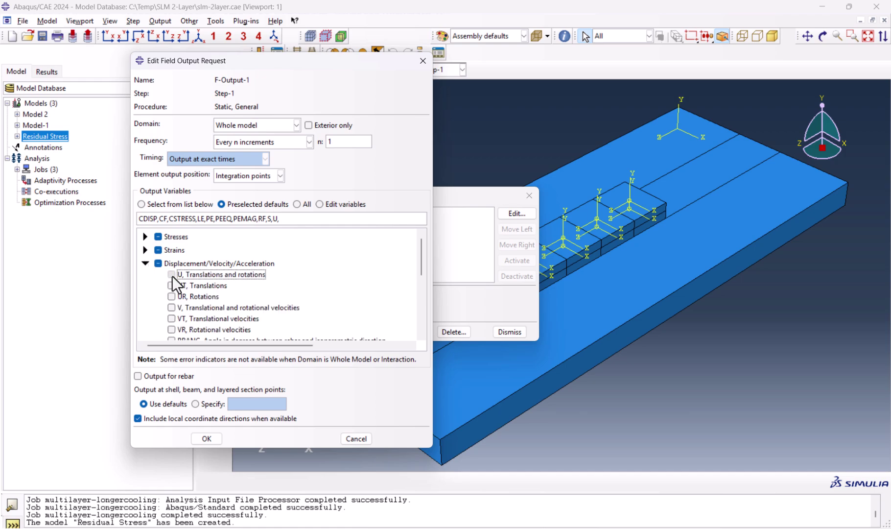
pyautogui.click(145, 262)
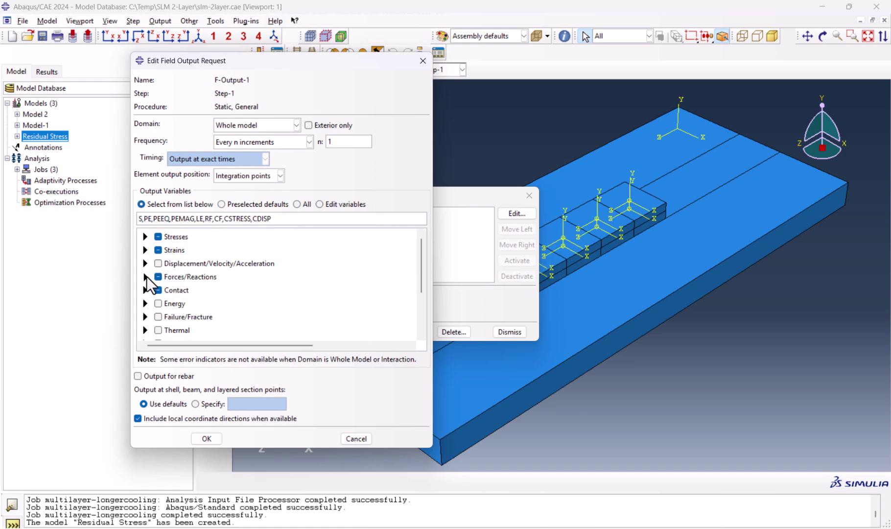
# Also remove RF, CF, contact and strain output so only stresses S remain
pyautogui.click(145, 276)
pyautogui.click(171, 287)
pyautogui.click(170, 320)
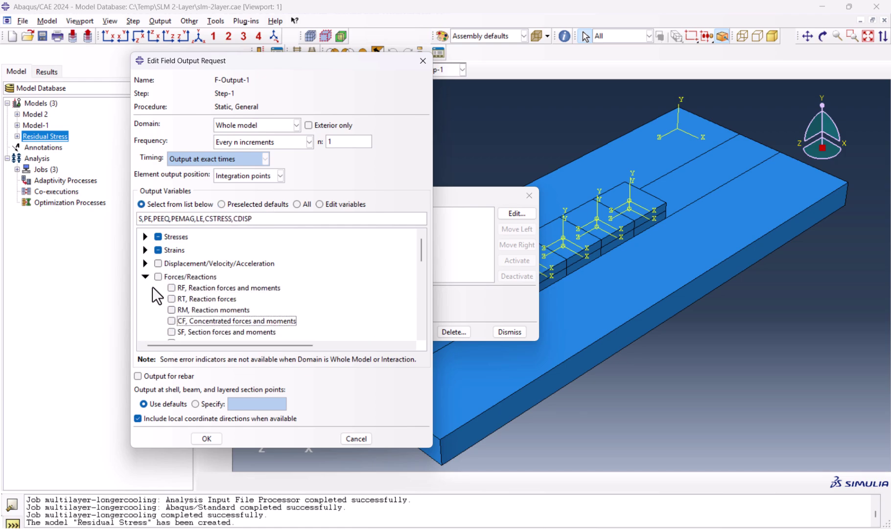
pyautogui.click(145, 276)
pyautogui.scroll(-2, 147, 278)
pyautogui.click(158, 283)
pyautogui.scroll(2, 163, 281)
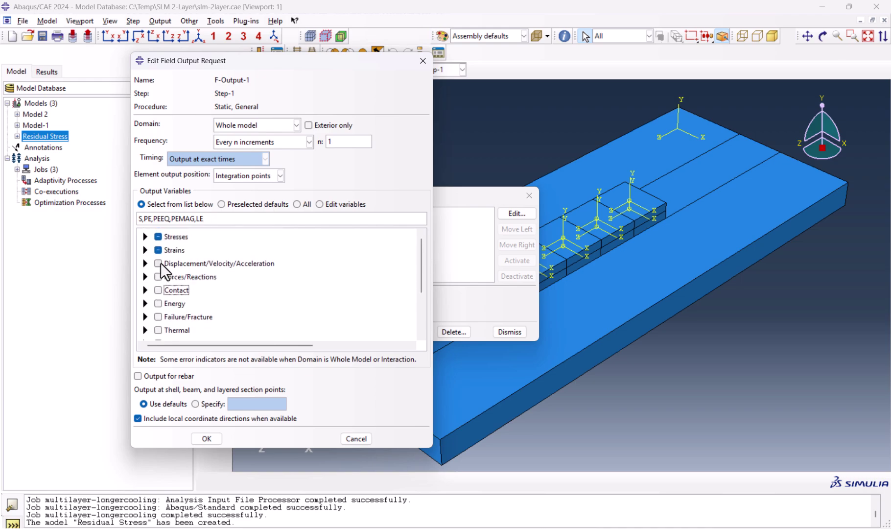
pyautogui.click(158, 249)
pyautogui.click(145, 218)
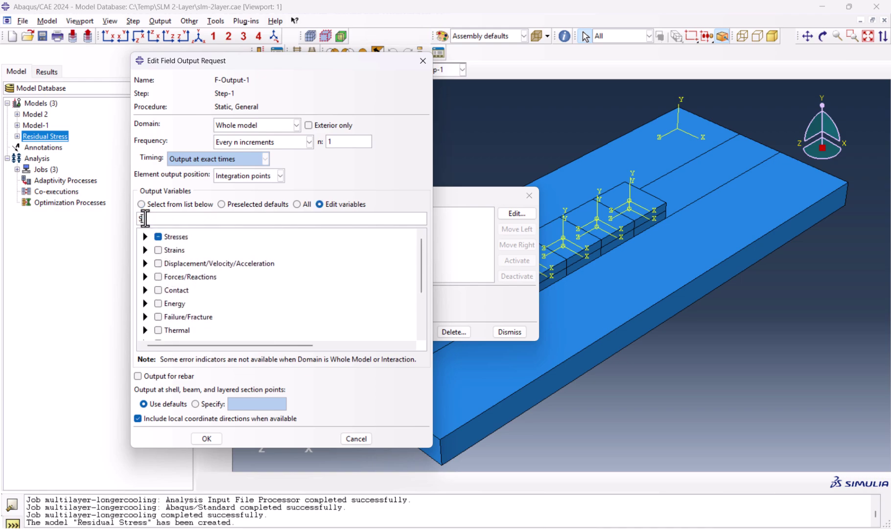
pyautogui.click(210, 436)
pyautogui.click(529, 195)
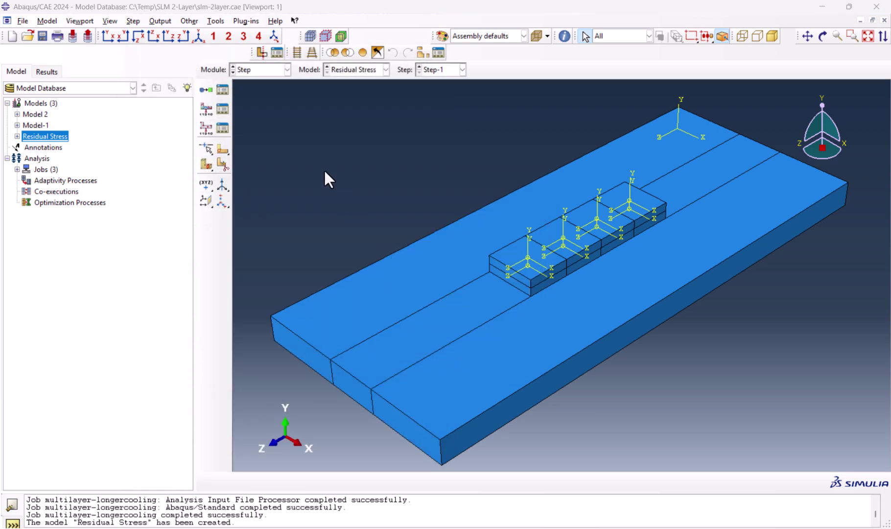
pyautogui.click(265, 71)
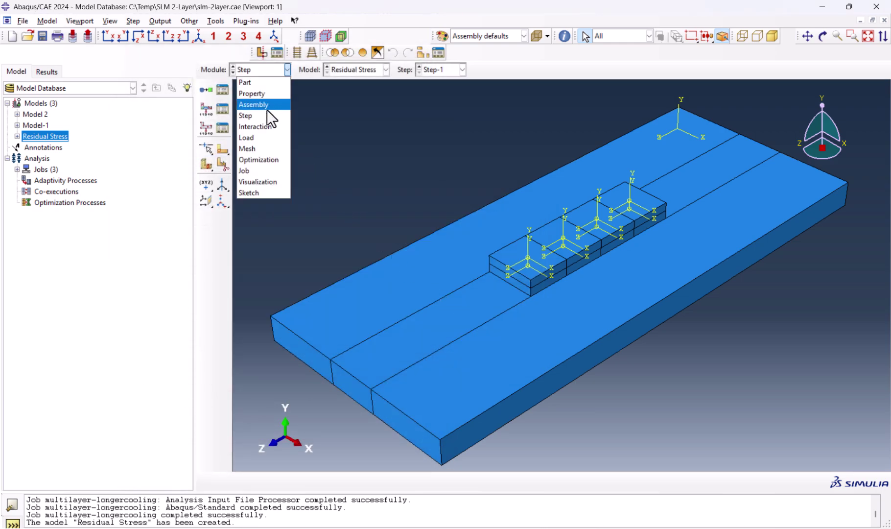
# In the Load module, check the empty load and BC lists, then view predefined fields
pyautogui.click(265, 137)
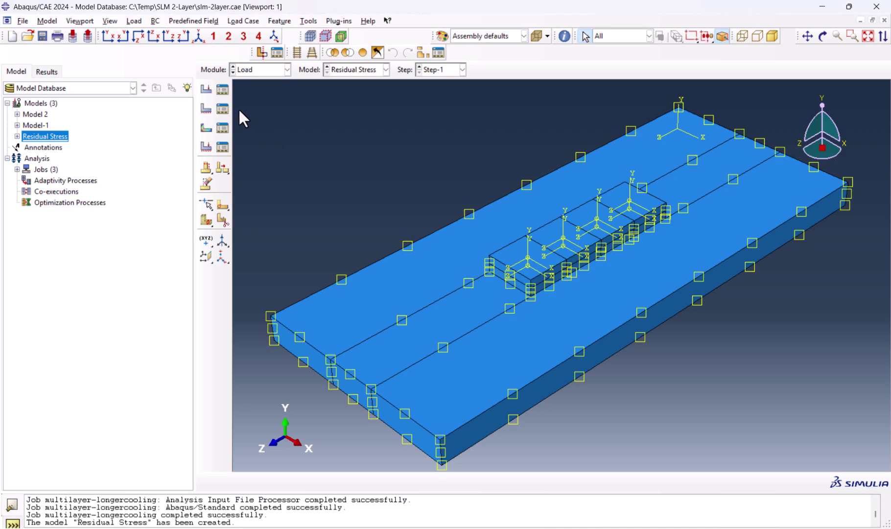
pyautogui.click(226, 88)
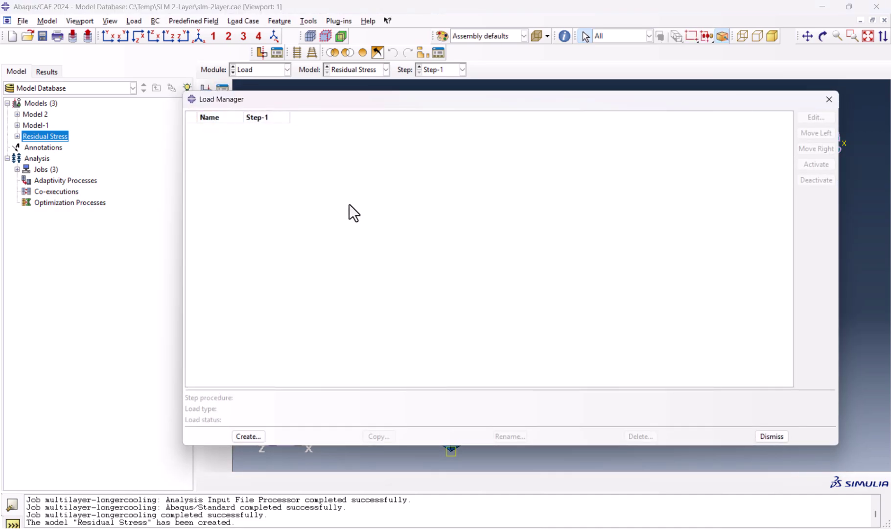
pyautogui.moveTo(189, 99); pyautogui.dragTo(329, 236)
pyautogui.click(785, 435)
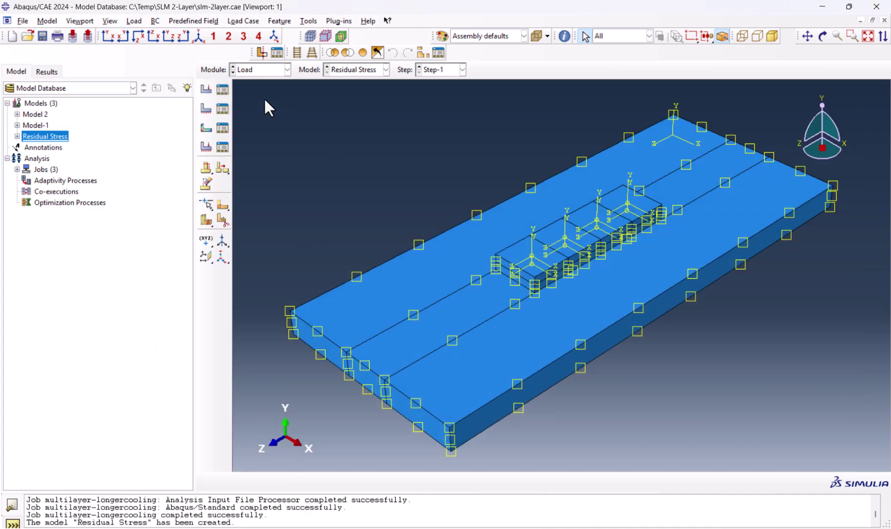
pyautogui.click(222, 109)
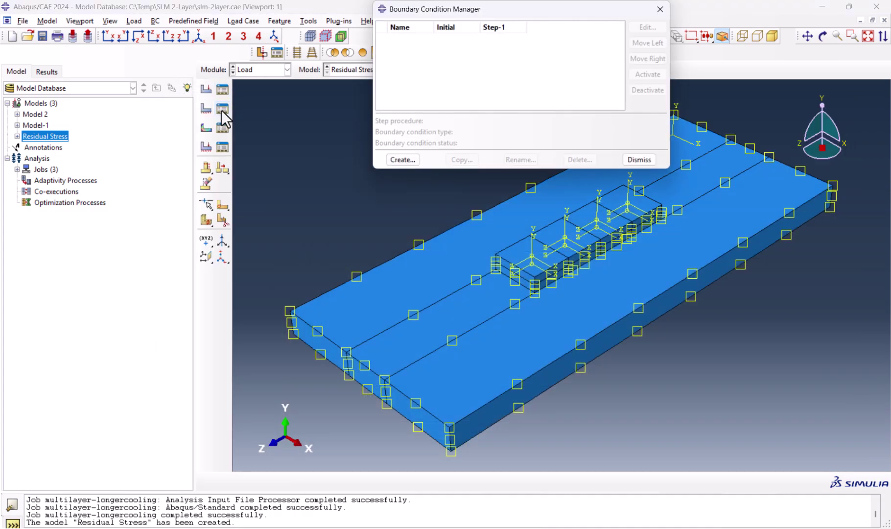
pyautogui.click(640, 161)
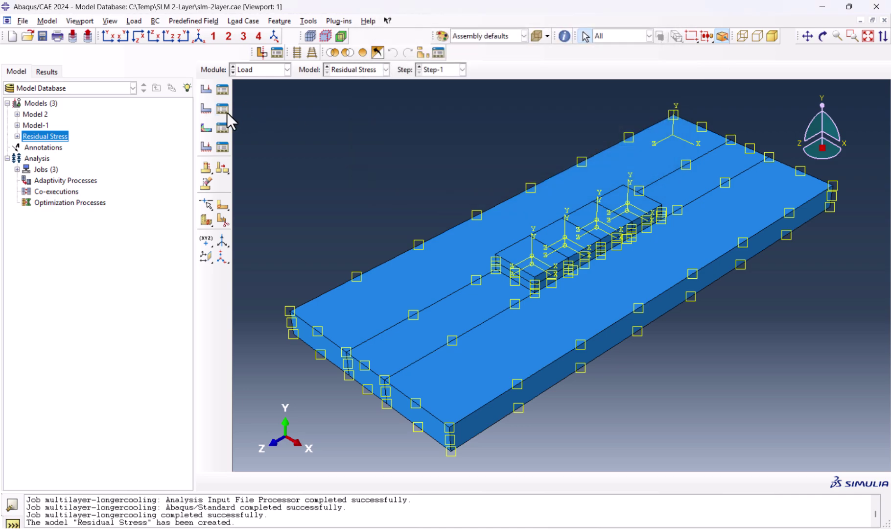
pyautogui.click(221, 129)
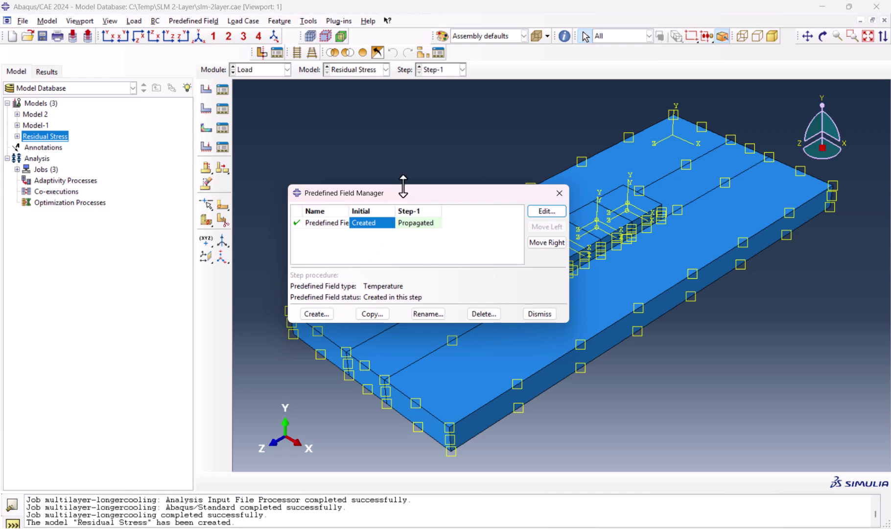
# Start a new Temperature predefined field and select the whole part as its region
pyautogui.moveTo(402, 191); pyautogui.dragTo(369, 102)
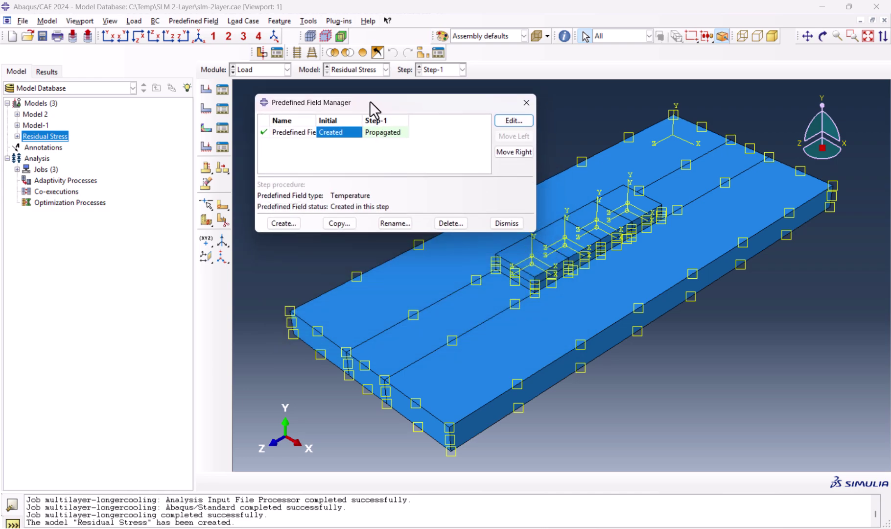
pyautogui.click(284, 223)
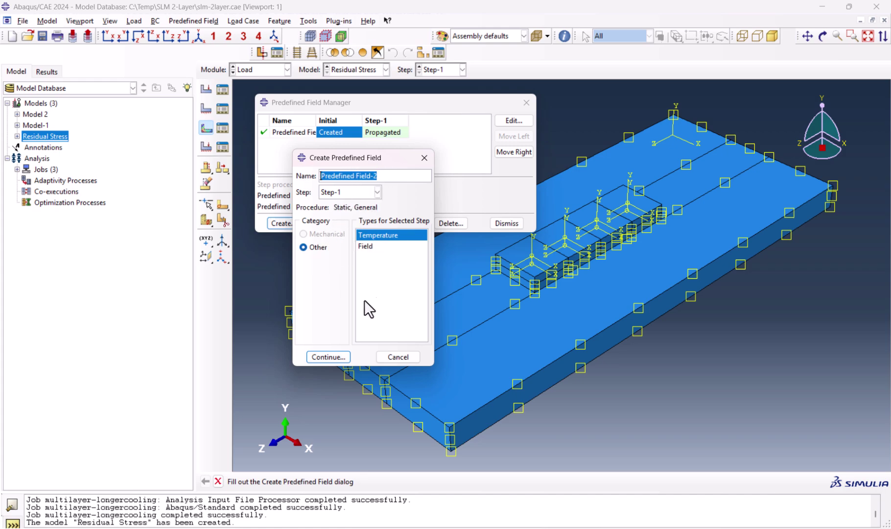
pyautogui.click(337, 358)
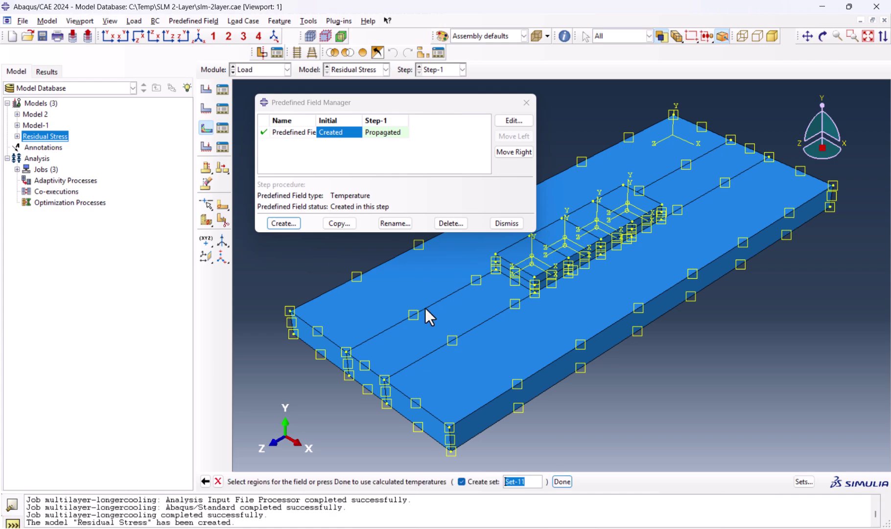
pyautogui.moveTo(803, 275); pyautogui.dragTo(342, 268)
pyautogui.scroll(-2, 536, 369)
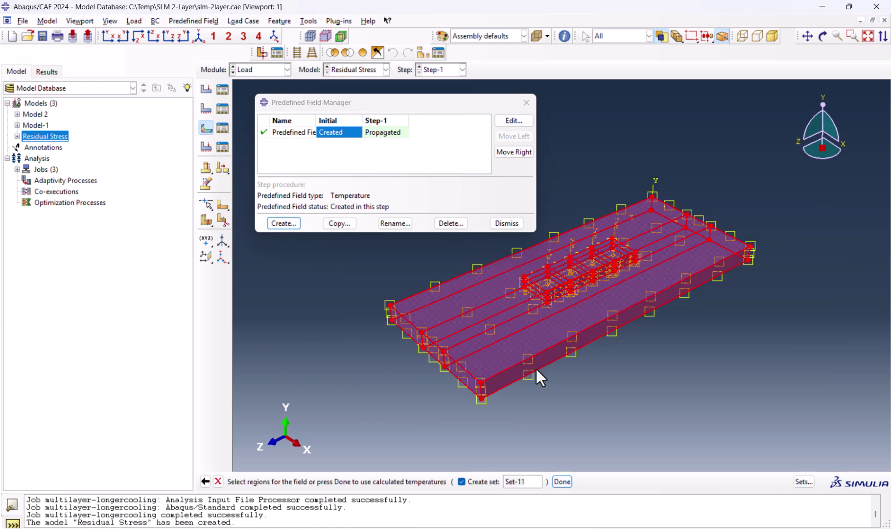
pyautogui.click(561, 481)
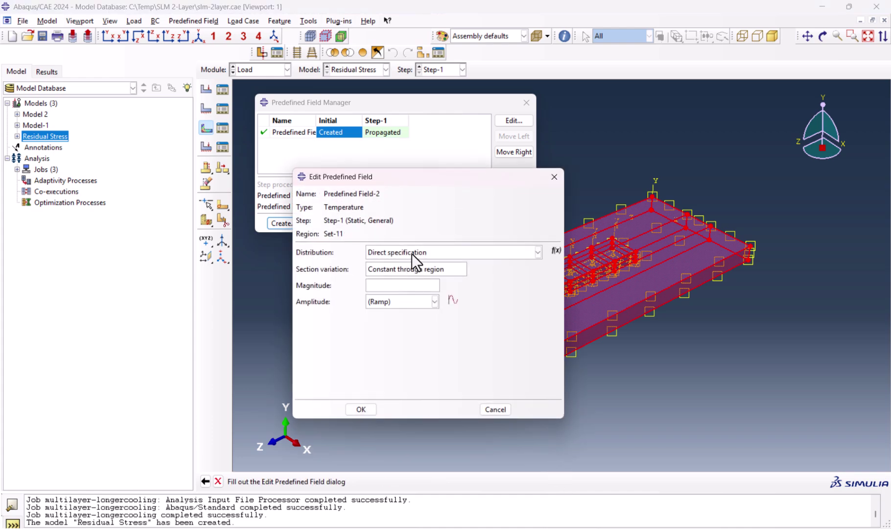
# Read the temperatures from multilayer-longercooling.odb, begin step 1 to end step 11
pyautogui.click(404, 254)
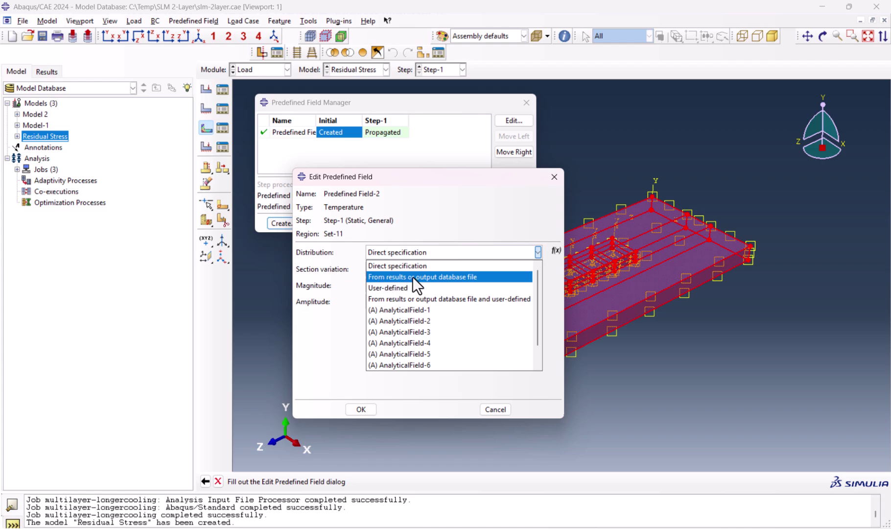
pyautogui.click(441, 277)
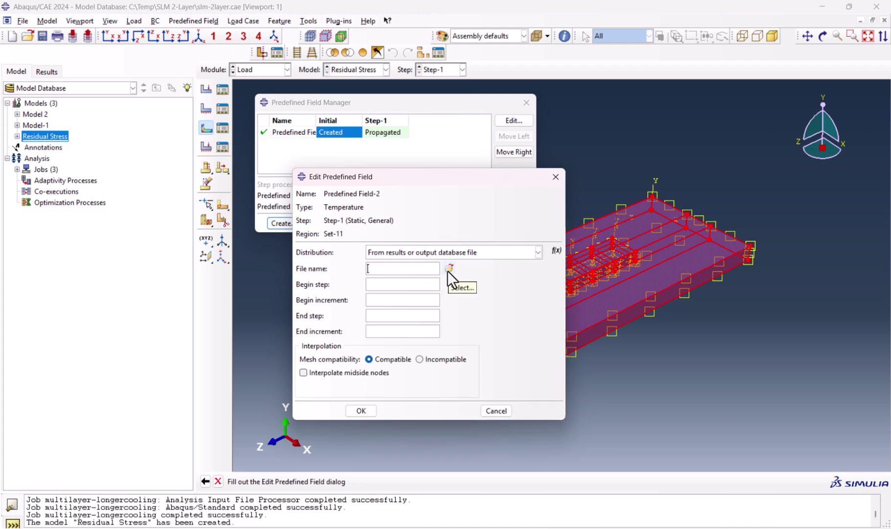
pyautogui.click(448, 268)
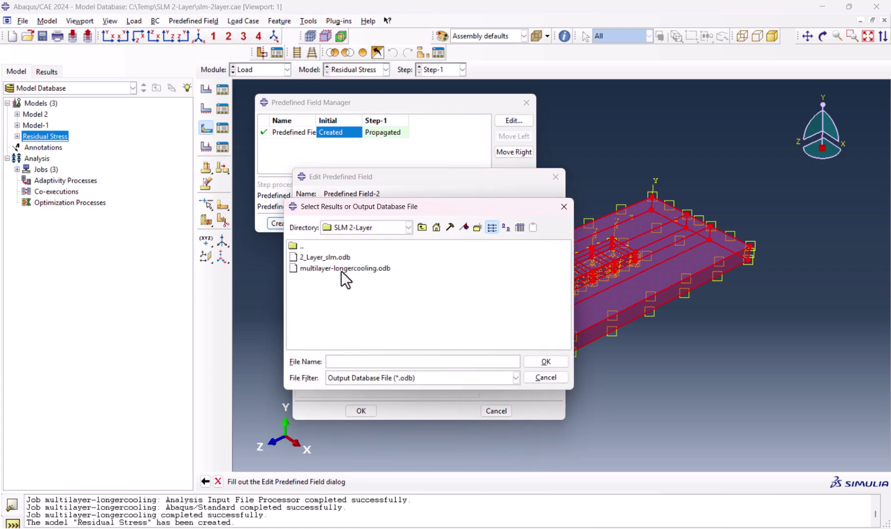
pyautogui.click(313, 270)
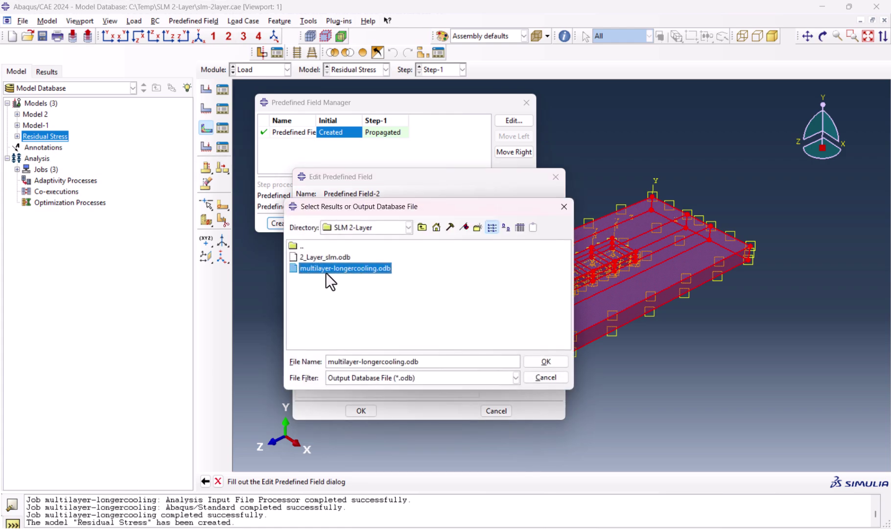
pyautogui.doubleClick(368, 269)
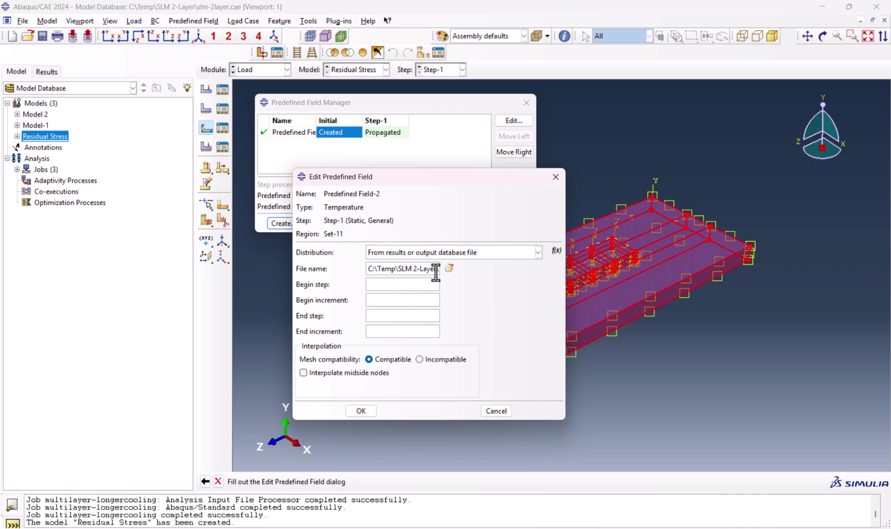
pyautogui.click(412, 285)
pyautogui.write('1')
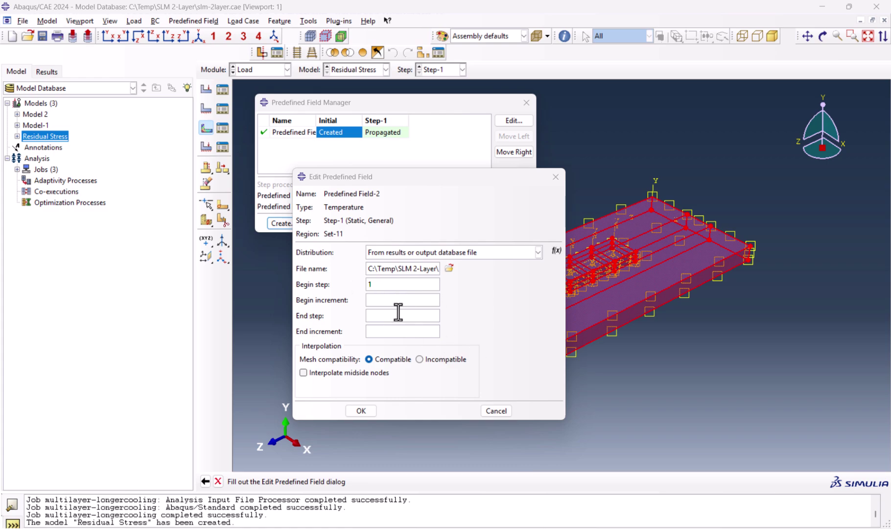
pyautogui.click(398, 313)
pyautogui.write('11')
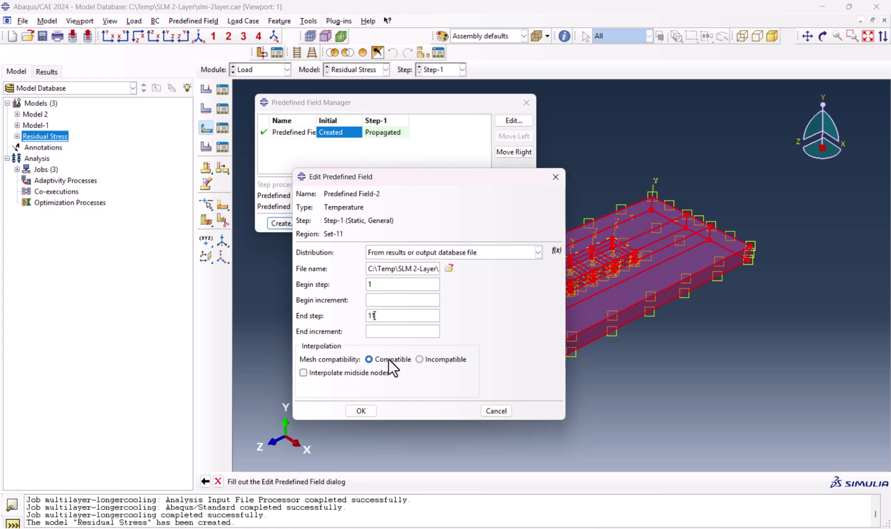
pyautogui.click(361, 410)
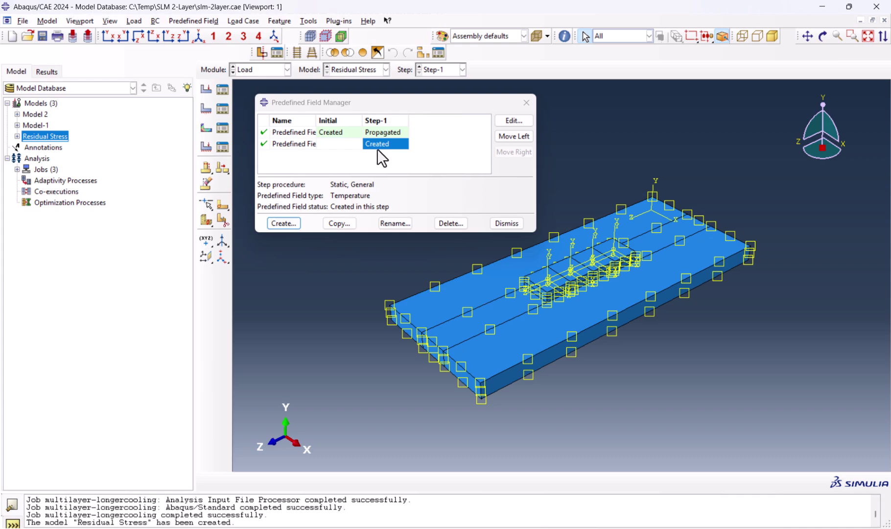
# Start a Symmetry/Antisymmetry/Encastre condition BC-1 and pick the two plate faces
pyautogui.click(505, 223)
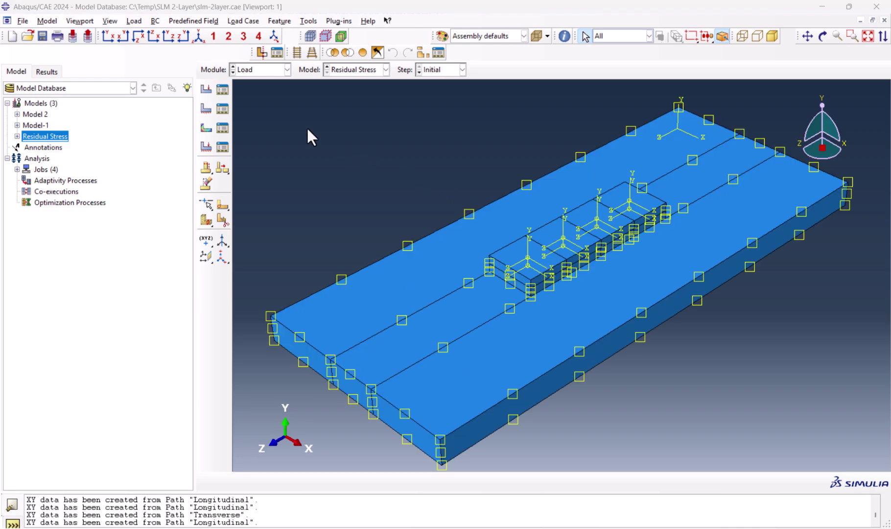
pyautogui.click(221, 109)
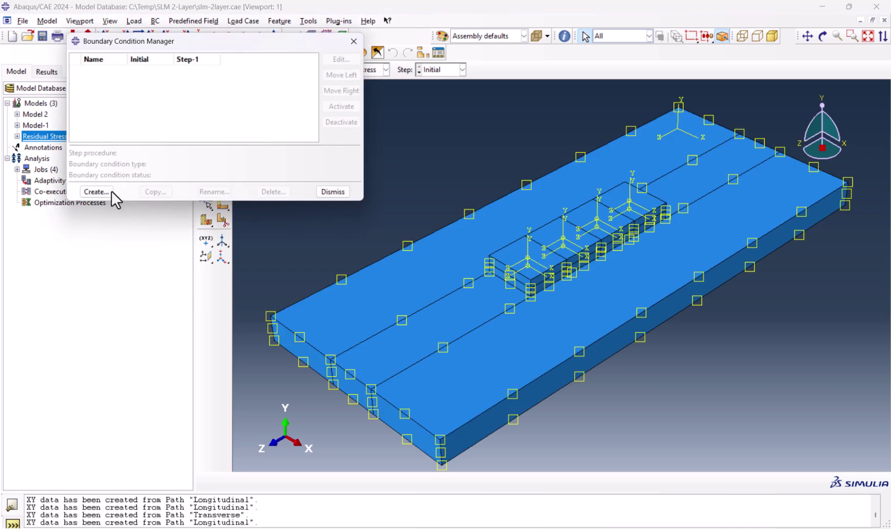
pyautogui.click(96, 192)
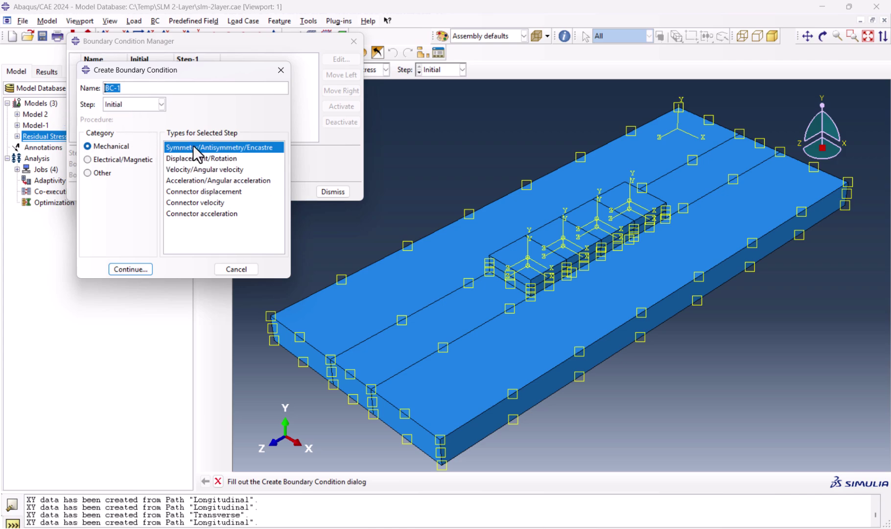
pyautogui.click(146, 272)
pyautogui.scroll(-2, 544, 264)
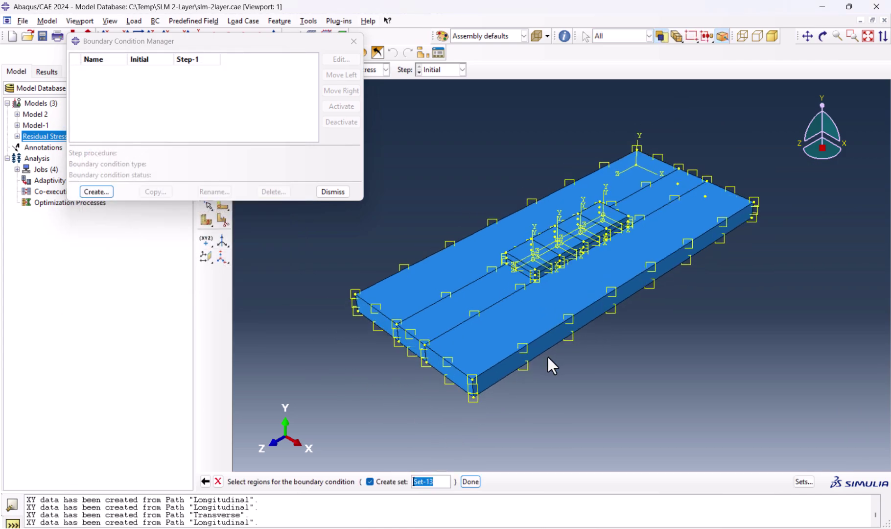
pyautogui.keyDown('ctrl'); pyautogui.keyDown('alt'); pyautogui.moveTo(600, 272); pyautogui.dragTo(569, 224); pyautogui.keyUp('alt'); pyautogui.keyUp('ctrl')
pyautogui.click(565, 254)
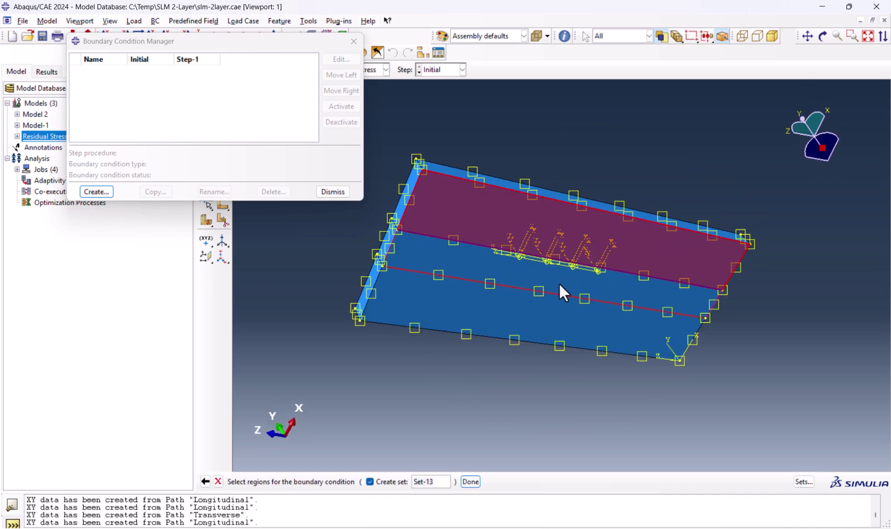
pyautogui.keyDown('shift'); pyautogui.click(549, 313); pyautogui.keyUp('shift')
pyautogui.keyDown('ctrl'); pyautogui.keyDown('alt'); pyautogui.moveTo(600, 278); pyautogui.dragTo(584, 380); pyautogui.keyUp('alt'); pyautogui.keyUp('ctrl')
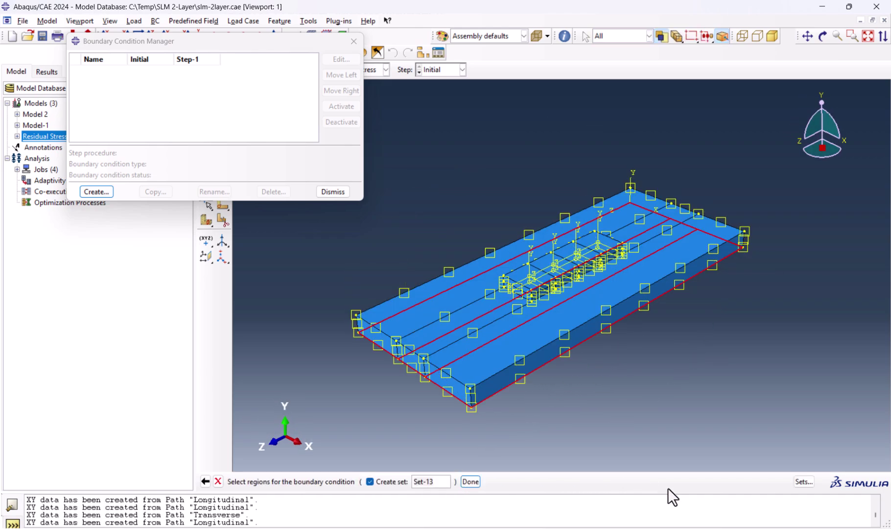
# Fix the picked faces as ENCASTRE and inspect the supports
pyautogui.middleClick(569, 412)
pyautogui.click(385, 418)
pyautogui.middleClick(568, 304)
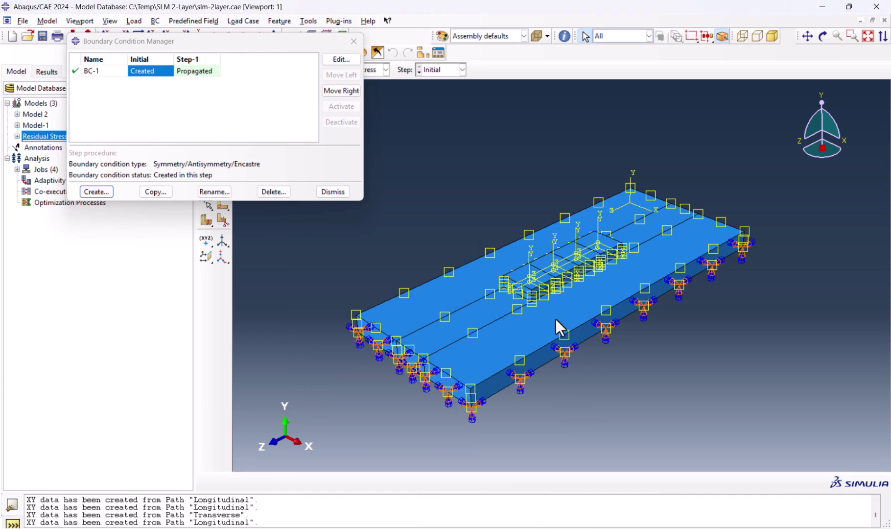
pyautogui.keyDown('ctrl'); pyautogui.keyDown('alt'); pyautogui.moveTo(556, 319); pyautogui.dragTo(577, 318); pyautogui.keyUp('alt'); pyautogui.keyUp('ctrl')
pyautogui.keyDown('ctrl'); pyautogui.keyDown('alt'); pyautogui.moveTo(632, 288); pyautogui.dragTo(544, 326); pyautogui.keyUp('alt'); pyautogui.keyUp('ctrl')
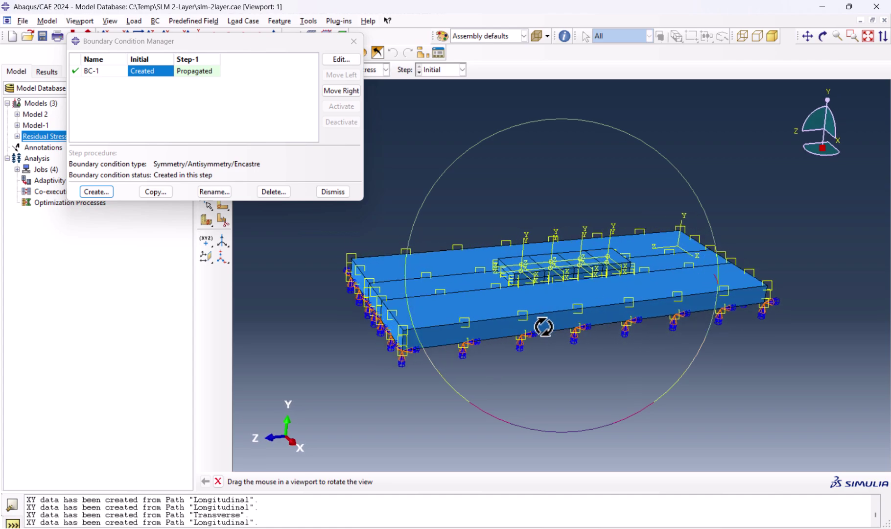
pyautogui.scroll(3, 449, 357)
pyautogui.scroll(-3, 426, 386)
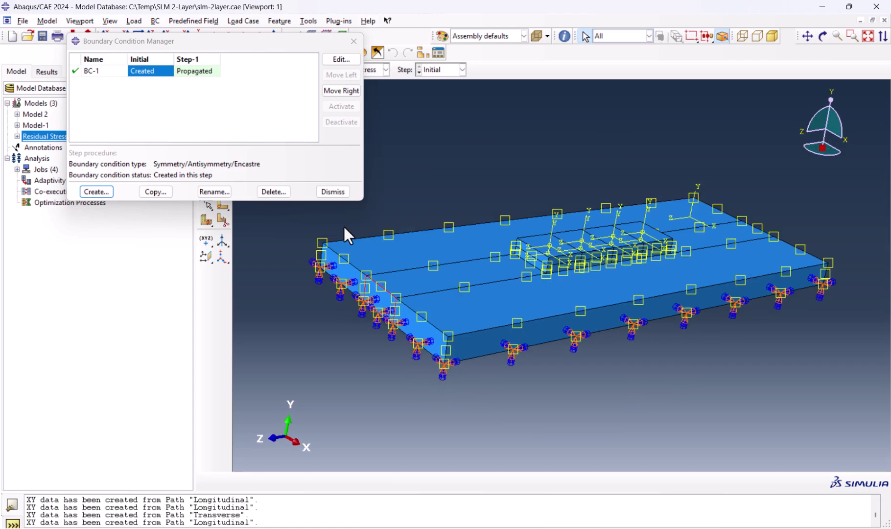
pyautogui.click(338, 192)
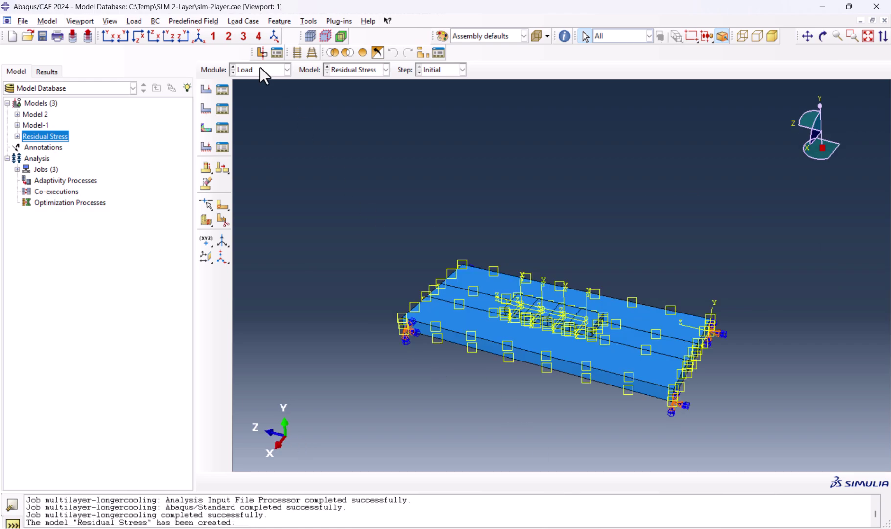
# Switch to the Mesh module and dismiss the dependent-instance element type error
pyautogui.click(260, 69)
pyautogui.click(264, 149)
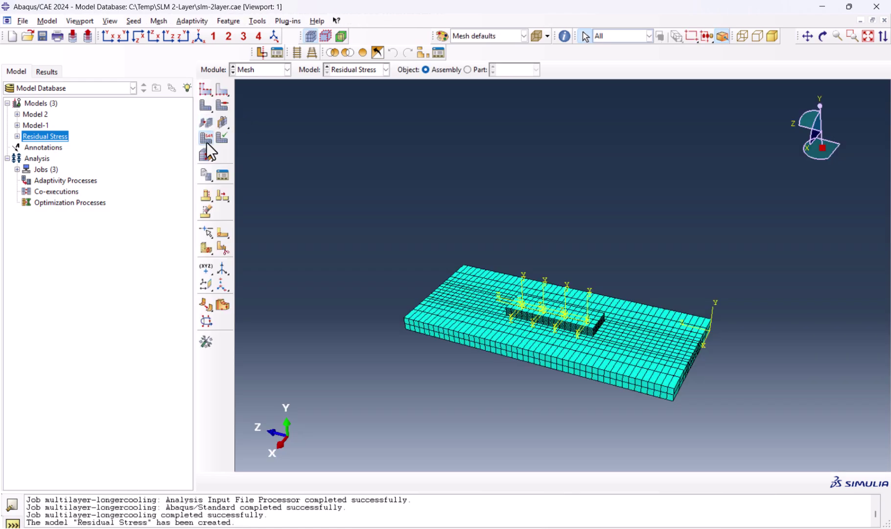
pyautogui.click(206, 141)
pyautogui.click(449, 294)
# Assign 3D Stress elements to every cell of the layer part
pyautogui.click(208, 137)
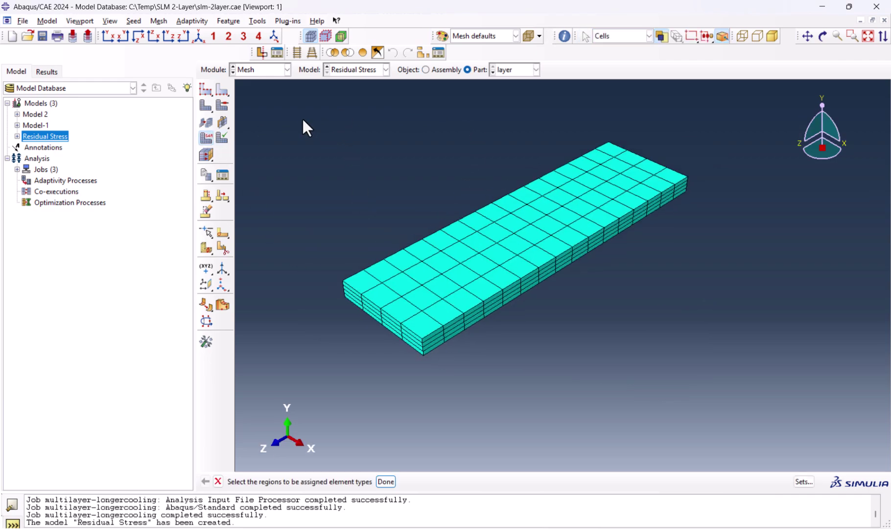
pyautogui.moveTo(302, 117); pyautogui.dragTo(777, 378)
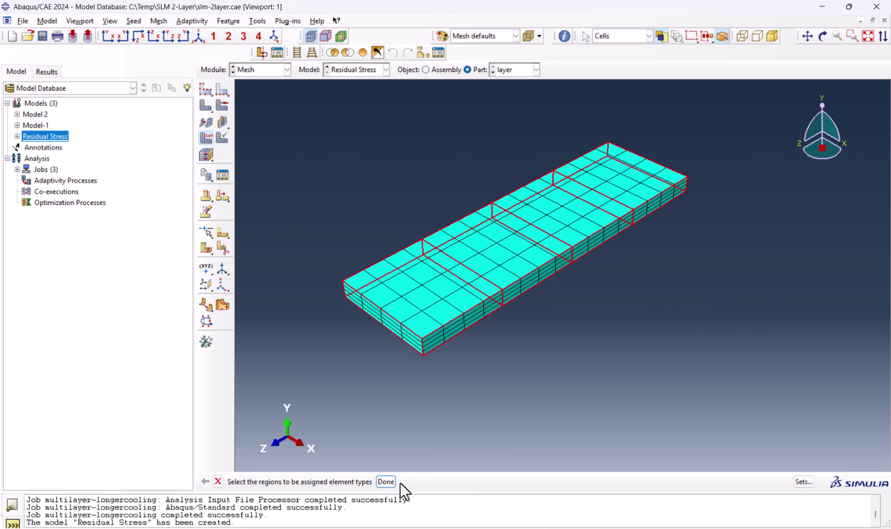
pyautogui.click(382, 482)
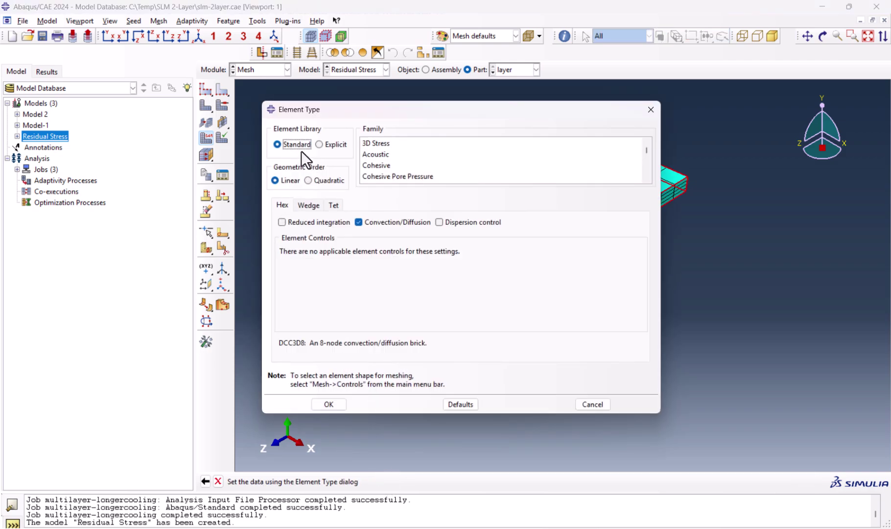
pyautogui.click(377, 143)
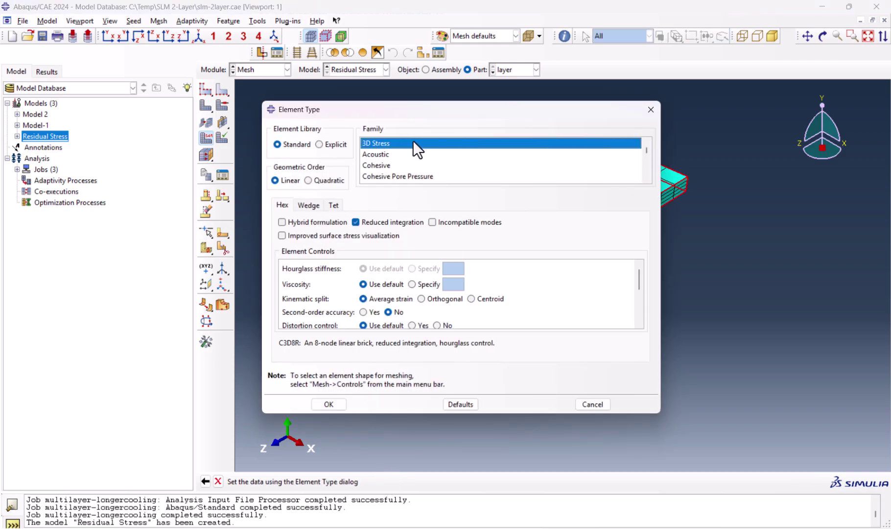
pyautogui.click(341, 404)
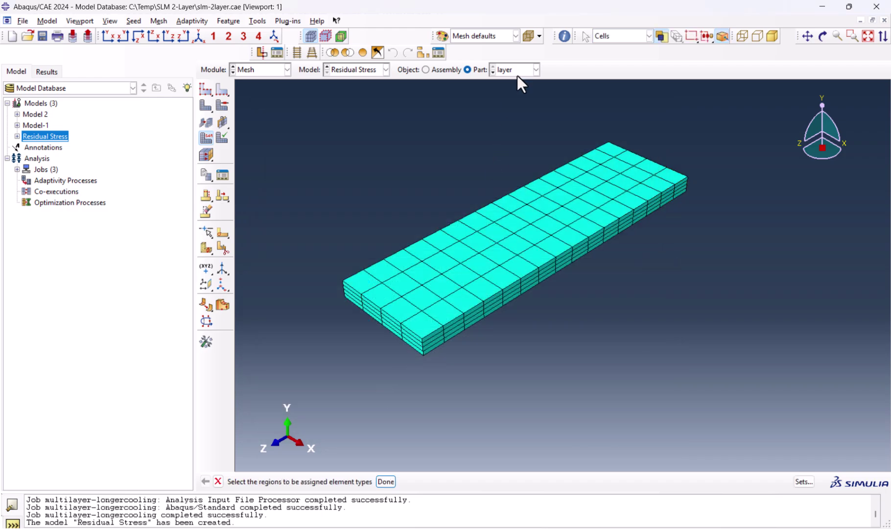
# Assign 3D Stress elements to the whole substrate part as well
pyautogui.click(493, 73)
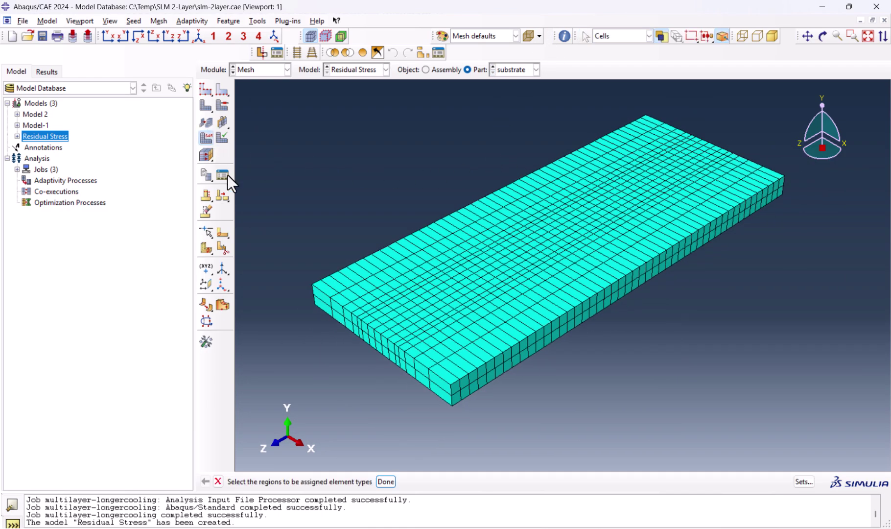
pyautogui.moveTo(280, 86); pyautogui.dragTo(840, 414)
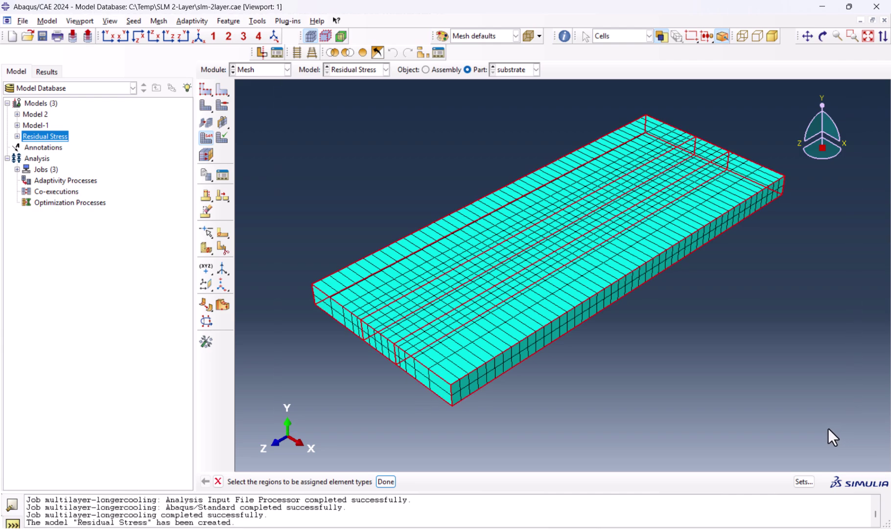
pyautogui.click(387, 481)
pyautogui.click(377, 143)
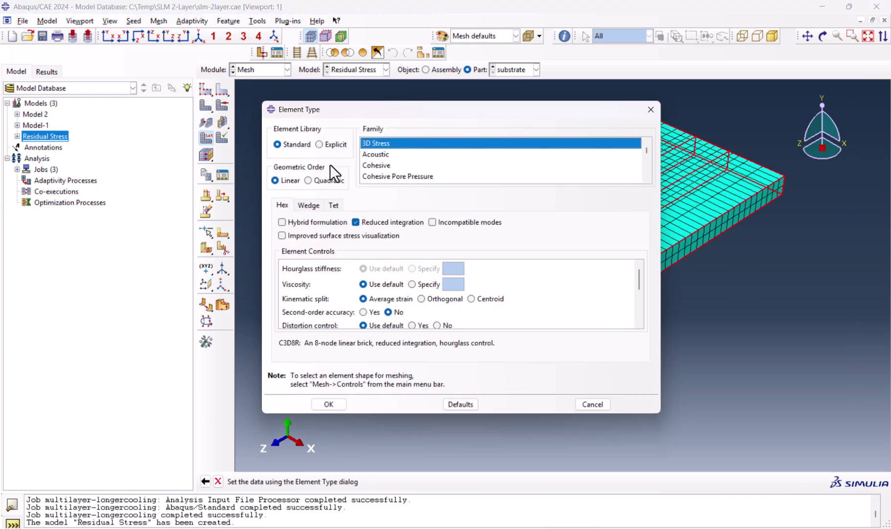
pyautogui.click(328, 404)
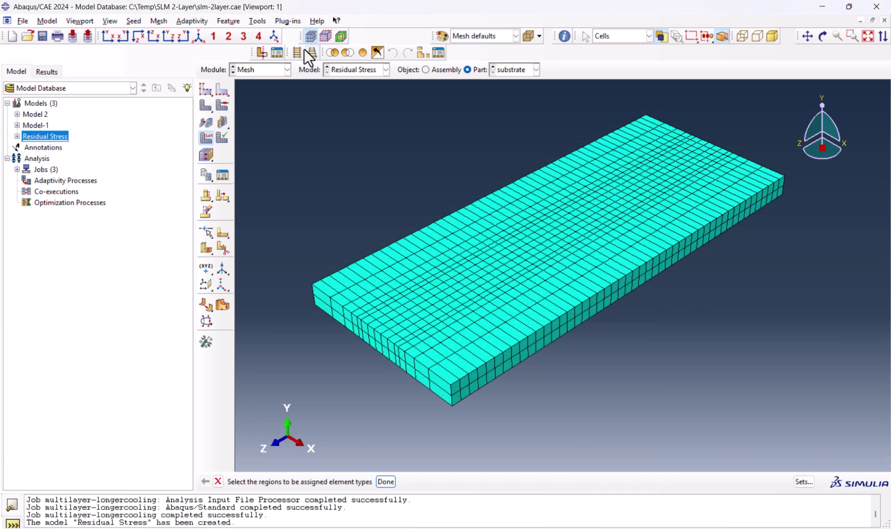
pyautogui.click(257, 71)
# Create a job named ResidualStress with default settings
pyautogui.click(265, 169)
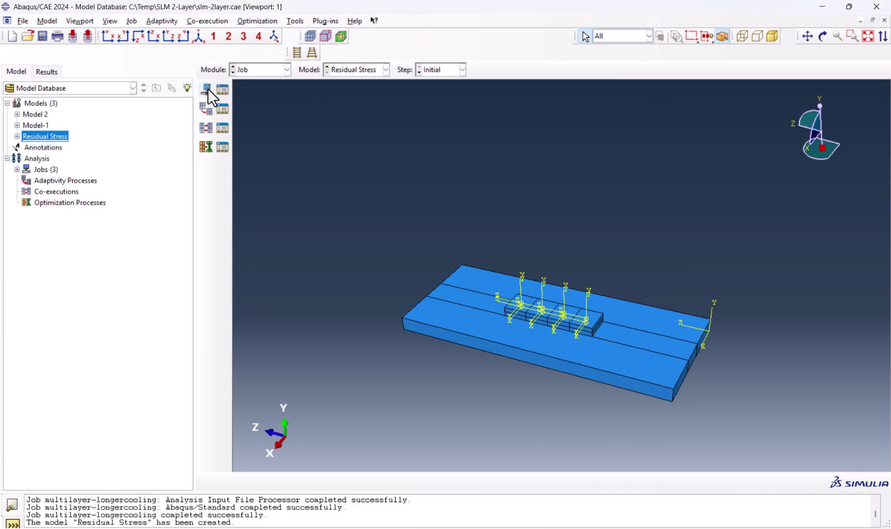
pyautogui.click(208, 89)
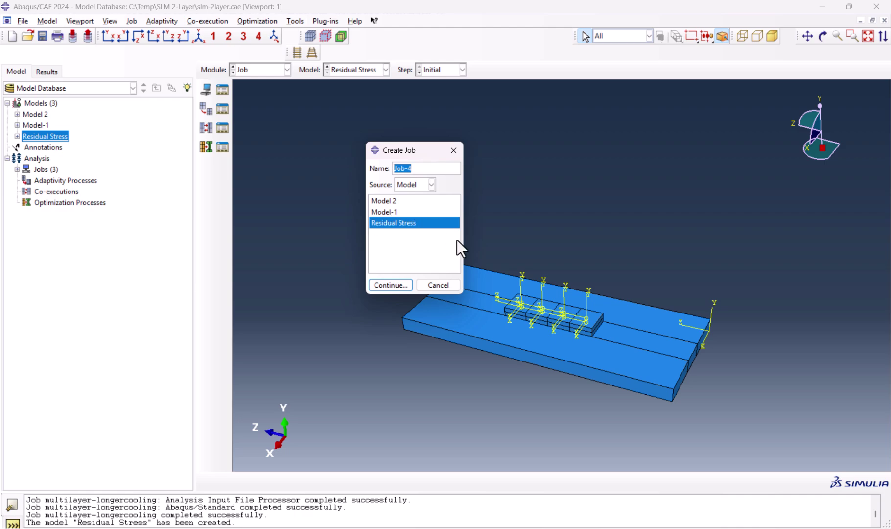
pyautogui.write('Residual Stress')
pyautogui.hotkey('ctrl', 'Left')
pyautogui.press('BackSpace')
pyautogui.click(394, 284)
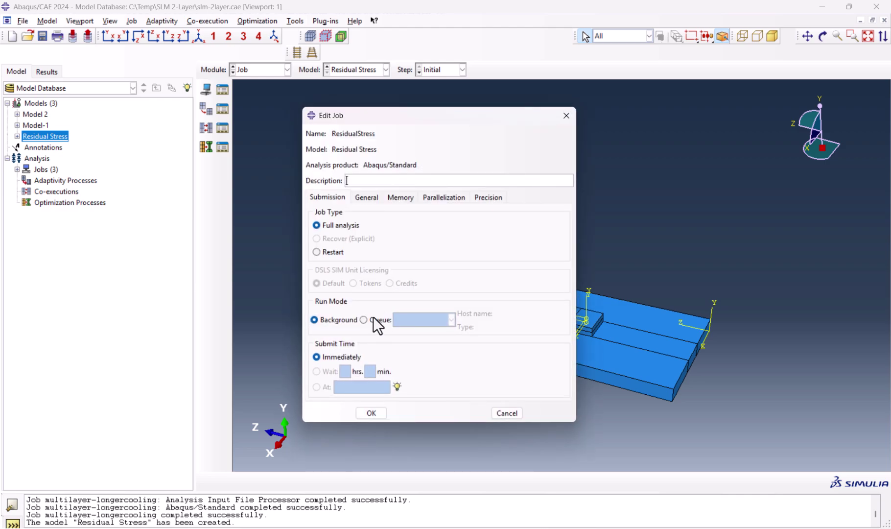
pyautogui.click(371, 412)
# Submit the ResidualStress job, monitor it to completion and open its results
pyautogui.click(223, 89)
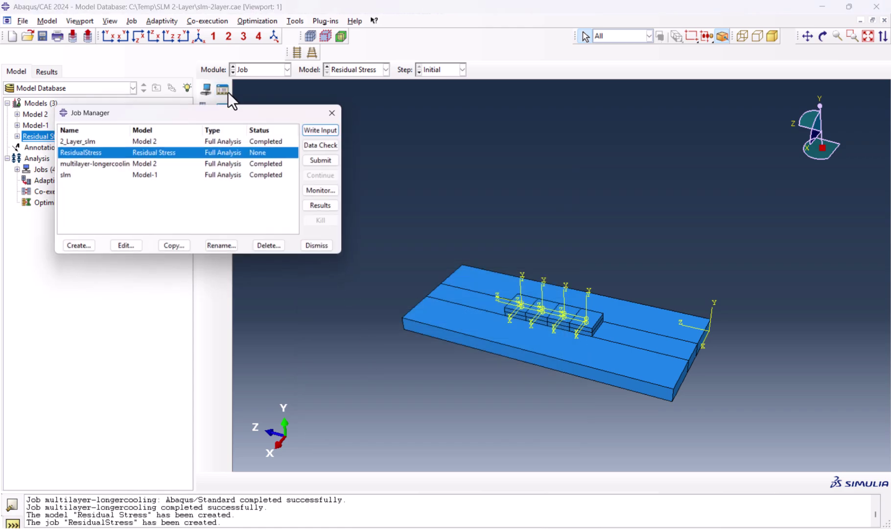
pyautogui.click(323, 163)
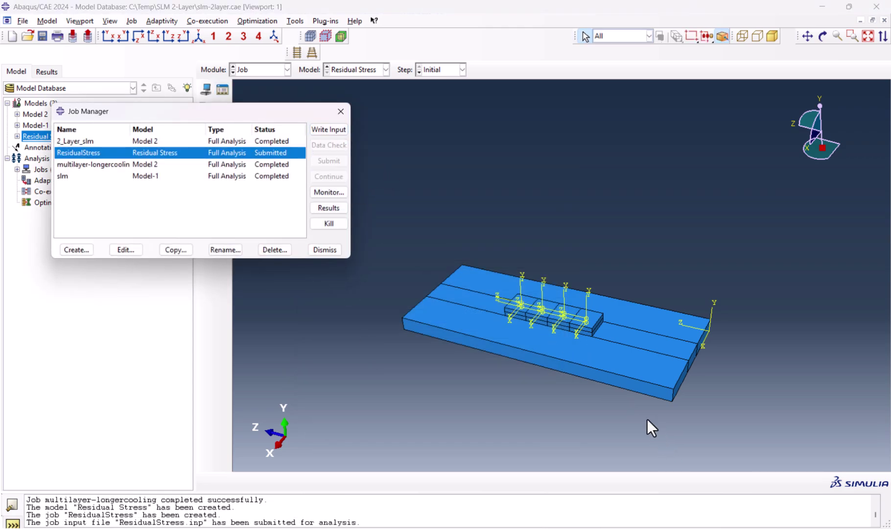
pyautogui.click(332, 191)
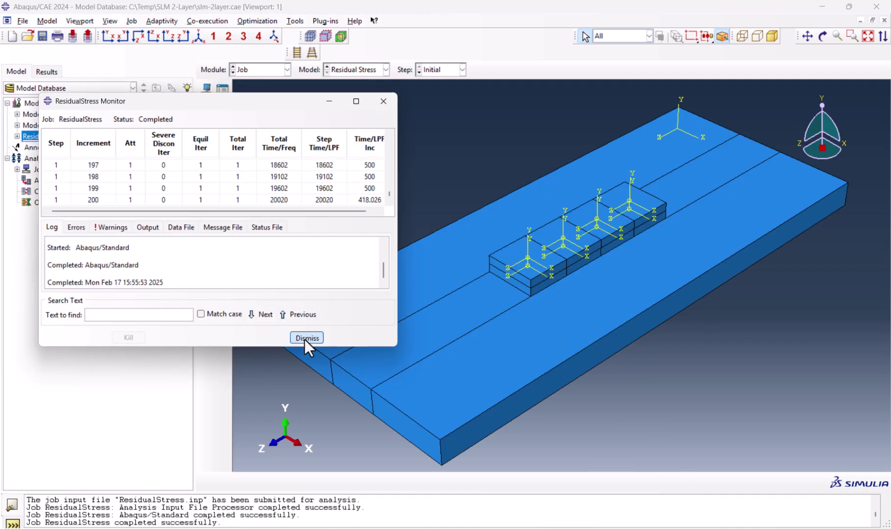
pyautogui.click(306, 338)
pyautogui.click(313, 202)
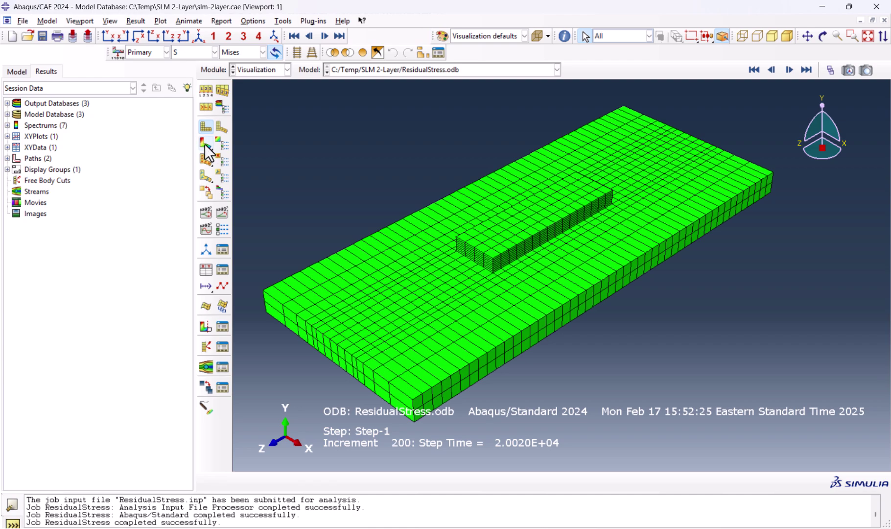
# Plot the Mises contour and mark its maximum, +7.967e+08 at node 88
pyautogui.click(205, 144)
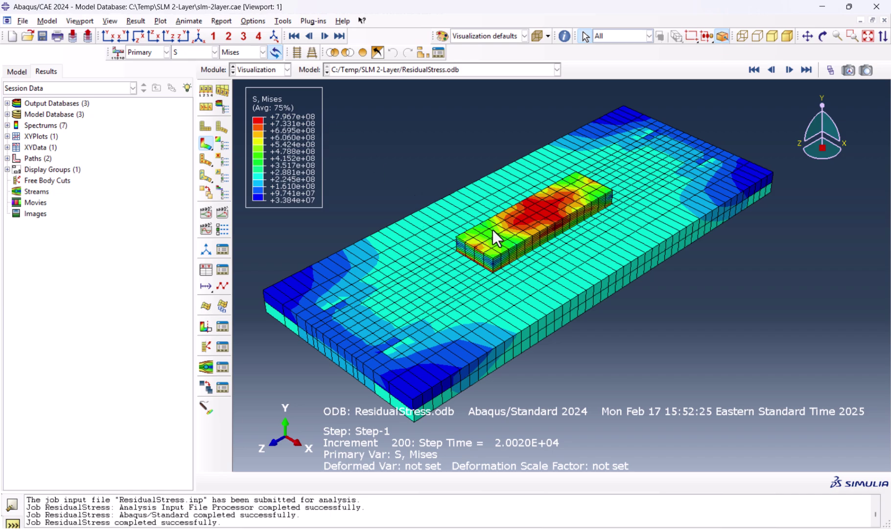
pyautogui.scroll(3, 534, 219)
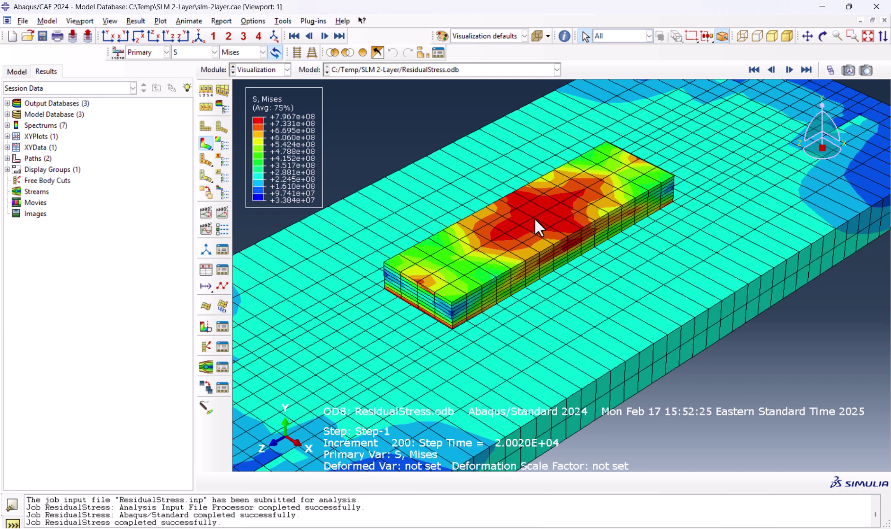
pyautogui.scroll(-3, 534, 220)
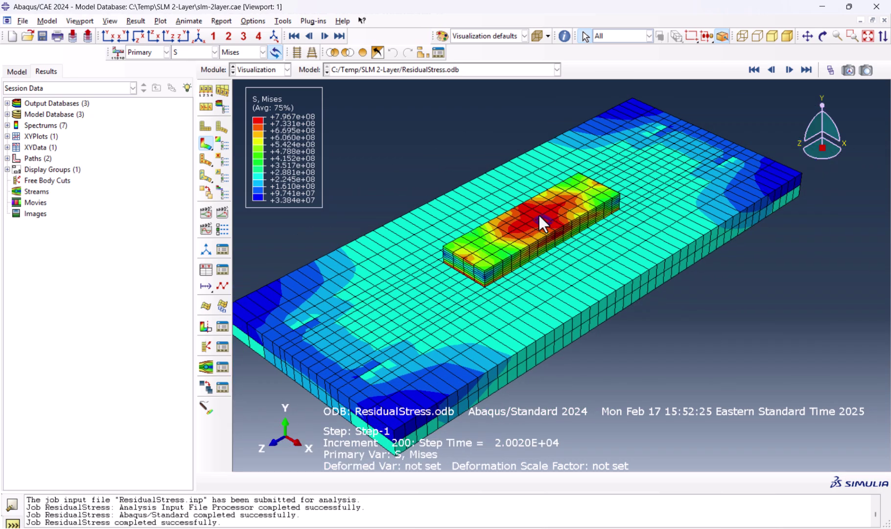
pyautogui.click(223, 146)
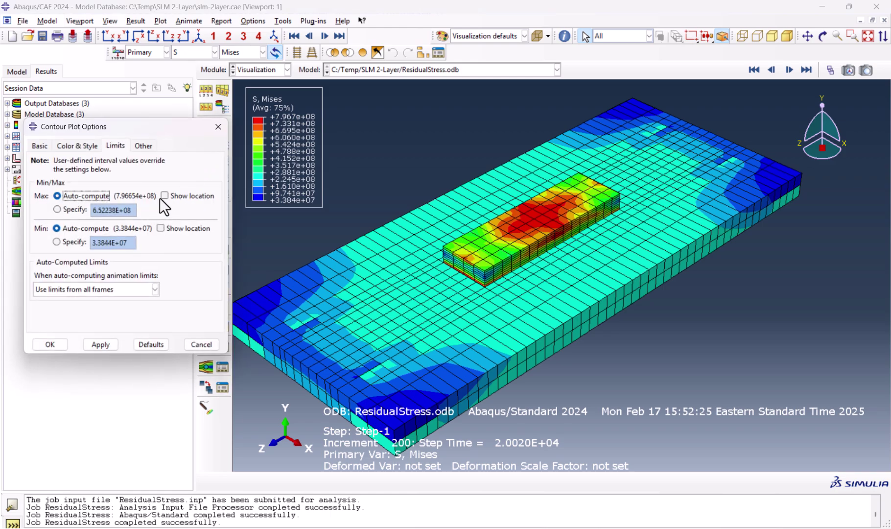
pyautogui.click(164, 196)
pyautogui.click(50, 344)
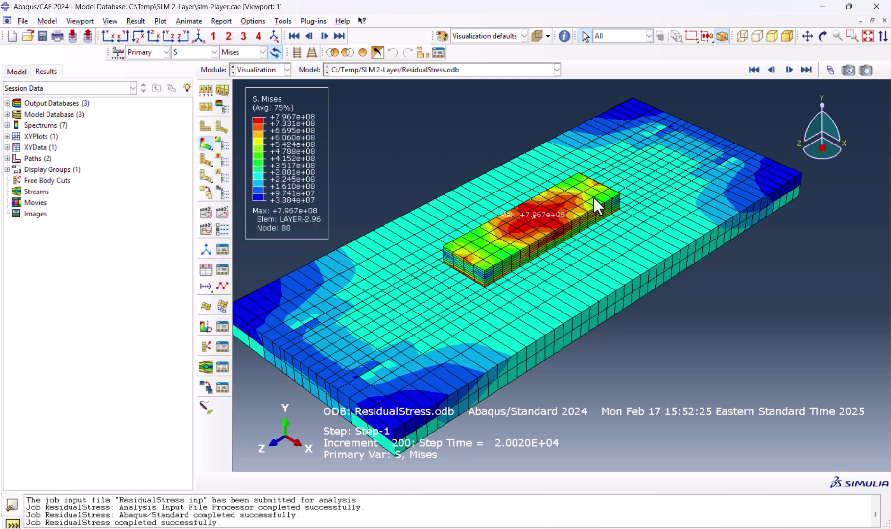
pyautogui.scroll(5, 509, 233)
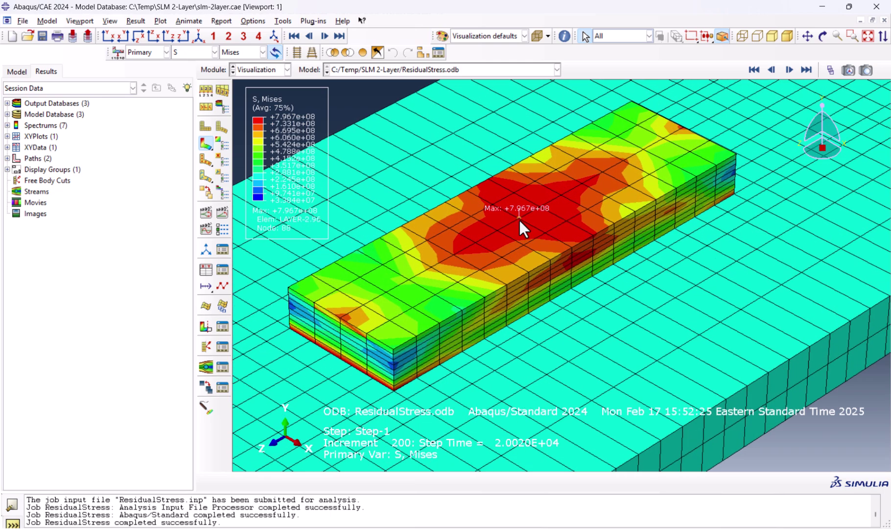
pyautogui.scroll(-6, 520, 220)
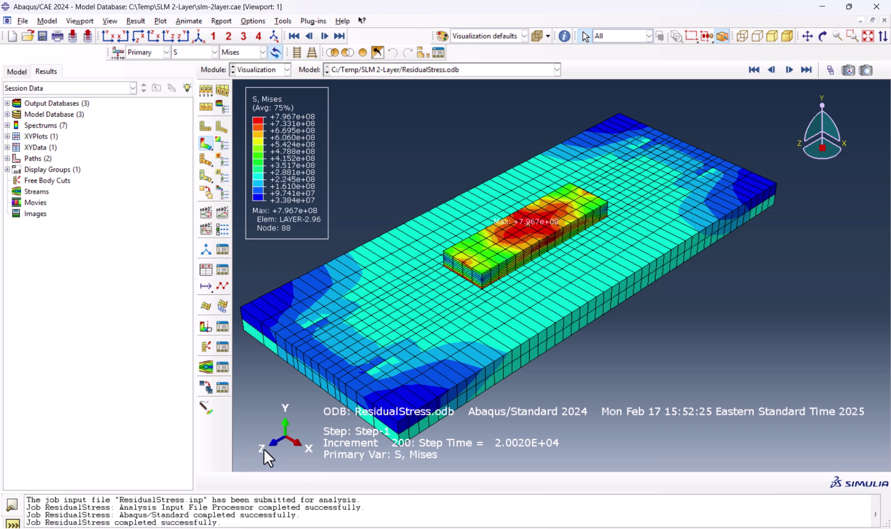
# Switch the contour to S11 and rotate to inspect the layer block
pyautogui.click(390, 420)
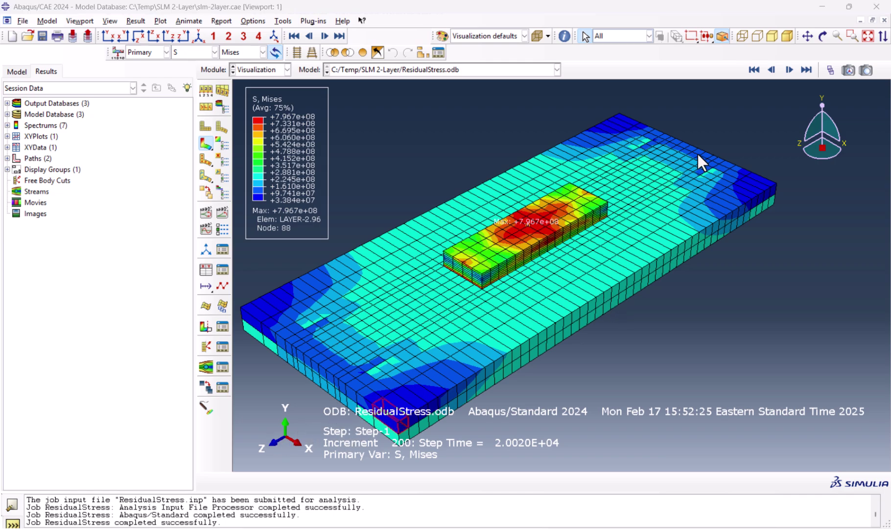
pyautogui.click(241, 51)
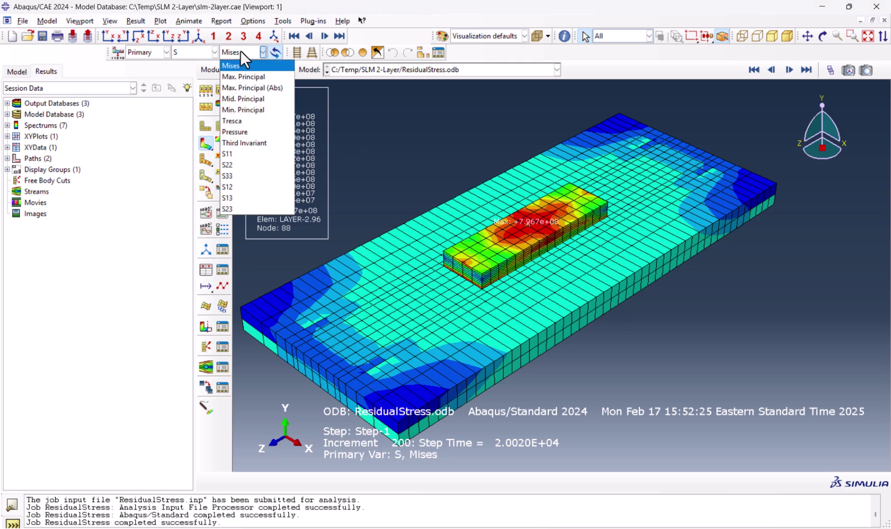
pyautogui.click(246, 156)
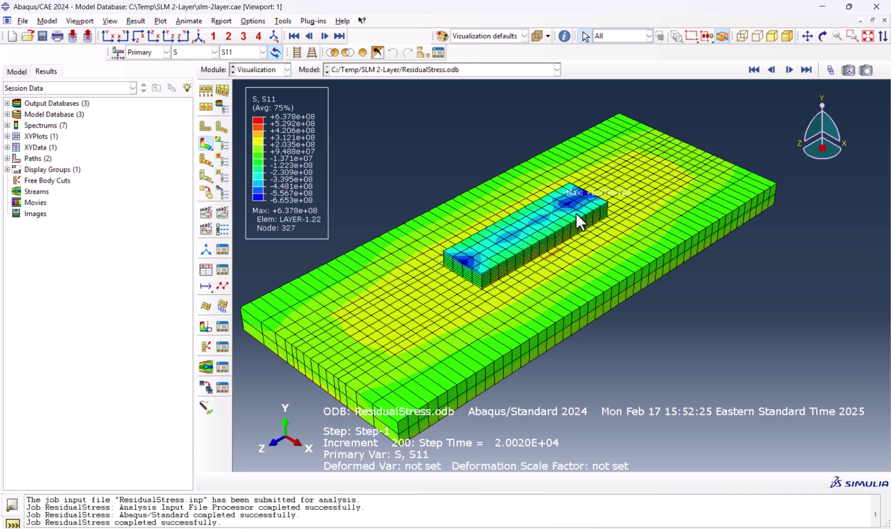
pyautogui.scroll(5, 600, 213)
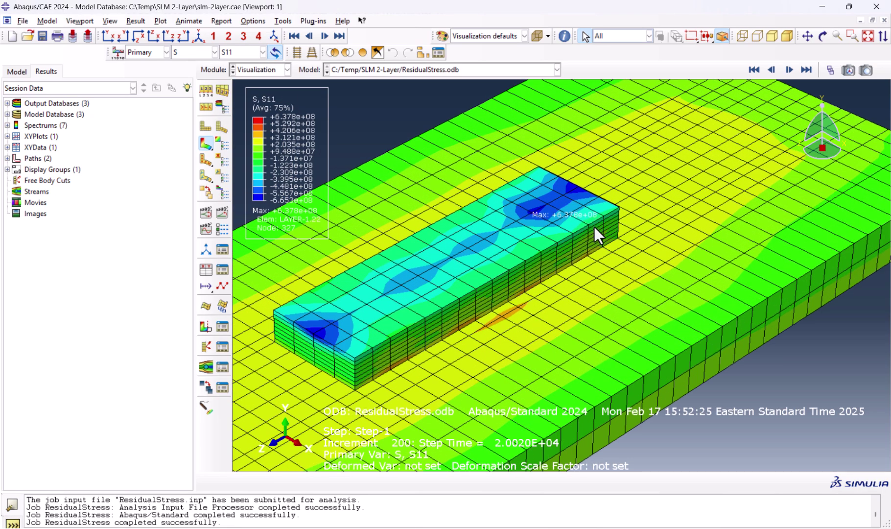
pyautogui.keyDown('ctrl'); pyautogui.keyDown('alt'); pyautogui.moveTo(593, 226); pyautogui.dragTo(549, 275); pyautogui.keyUp('alt'); pyautogui.keyUp('ctrl')
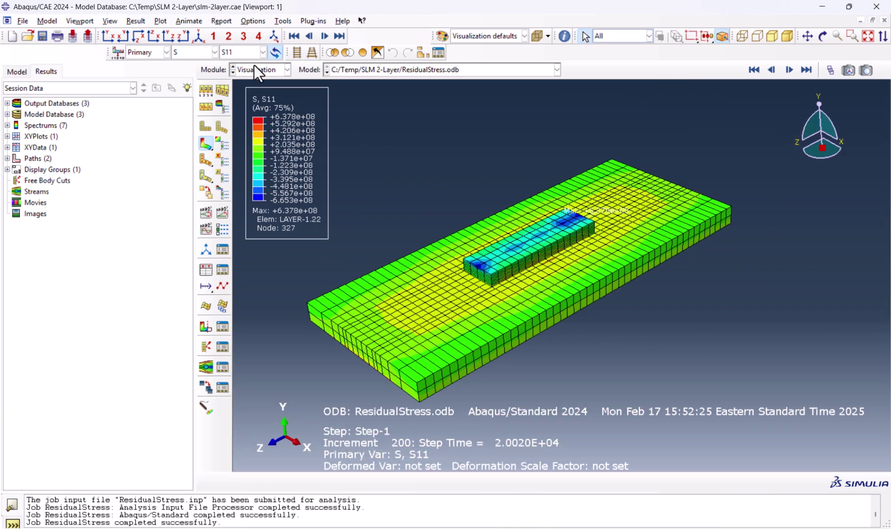
# Switch the contour to S33, peaking at +9.094e+08 at node 304
pyautogui.click(236, 55)
pyautogui.click(253, 174)
pyautogui.scroll(5, 552, 241)
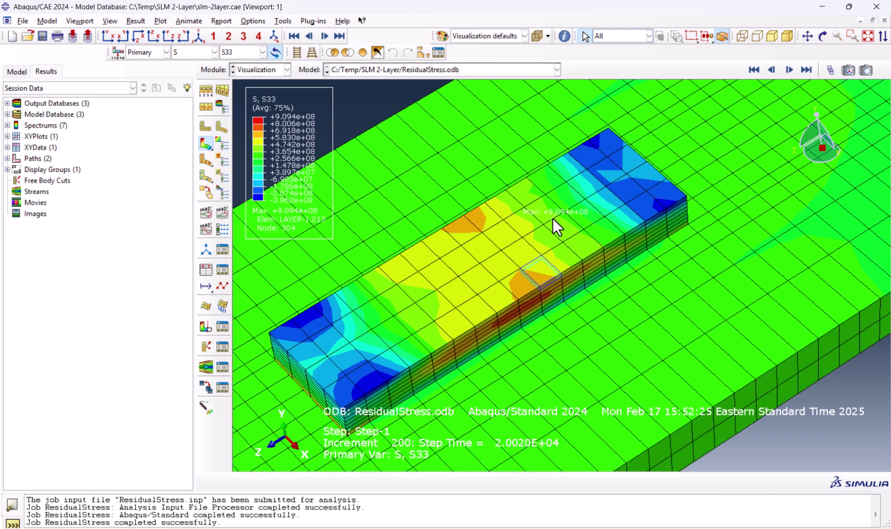
pyautogui.scroll(-5, 552, 225)
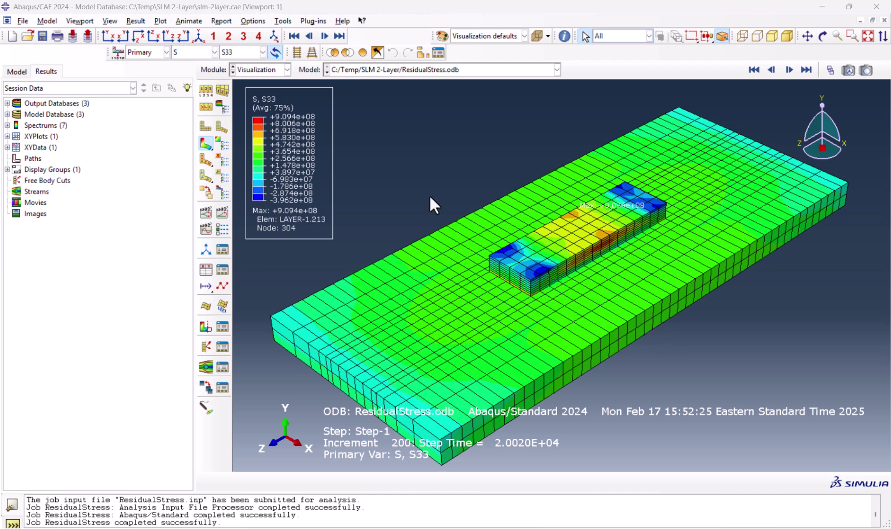
# Start a new node-list path named Longitudinal from the Path Manager
pyautogui.click(289, 23)
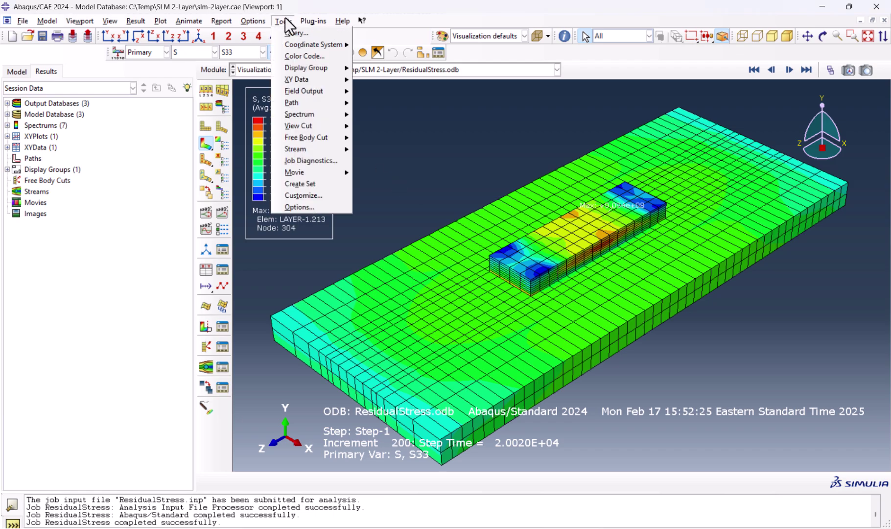
pyautogui.moveTo(322, 103)
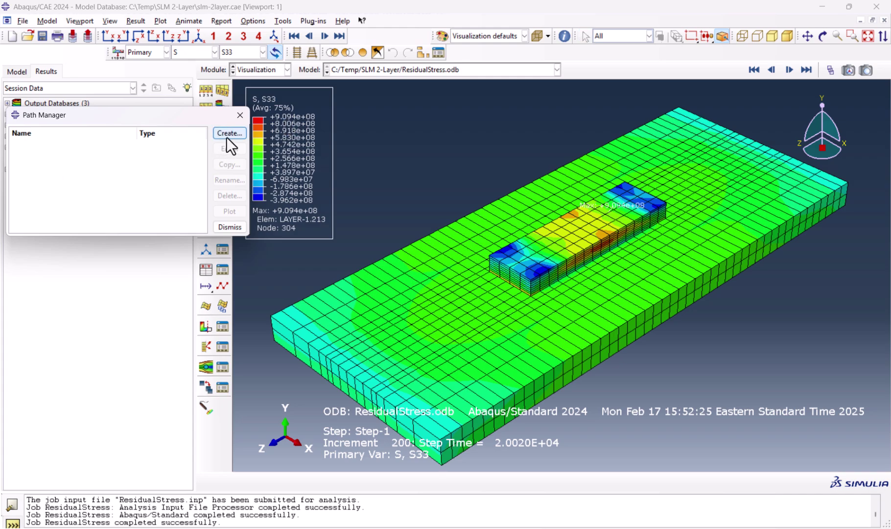
pyautogui.click(228, 134)
pyautogui.write('Tra')
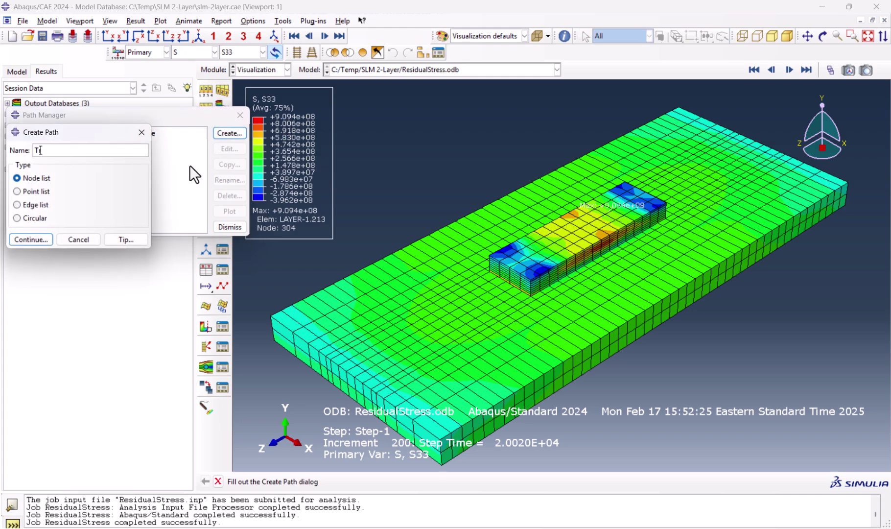
pyautogui.write('Longitudinal')
pyautogui.click(31, 240)
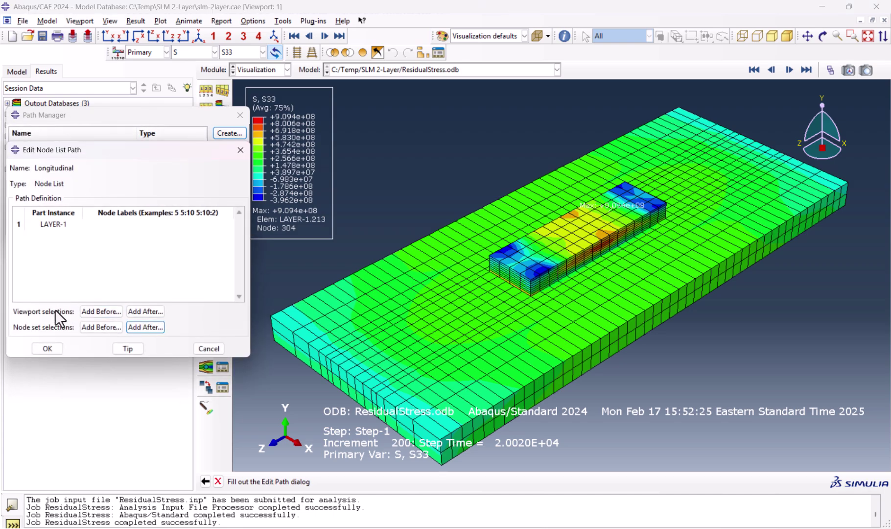
# Pick path nodes along the top of the deposited layers, through nodes 514, 269, 213, 305, 303 and 301
pyautogui.click(139, 313)
pyautogui.scroll(5, 506, 290)
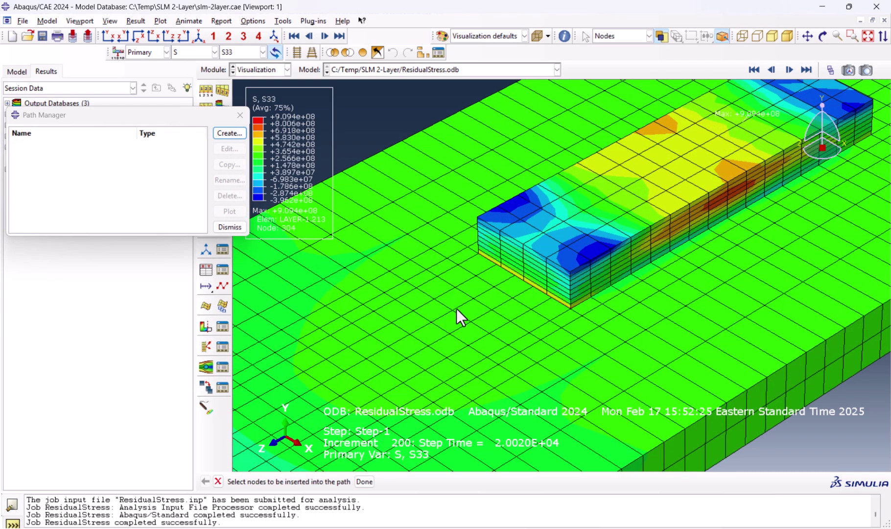
pyautogui.click(473, 298)
pyautogui.click(515, 275)
pyautogui.click(525, 245)
pyautogui.scroll(2, 493, 260)
pyautogui.scroll(-4, 557, 225)
pyautogui.click(485, 266)
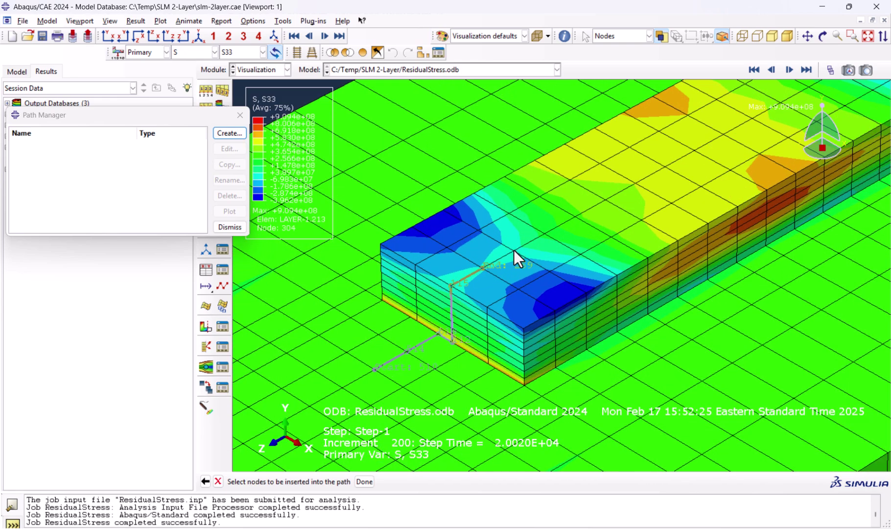
pyautogui.click(576, 216)
pyautogui.click(605, 200)
pyautogui.scroll(3, 384, 369)
pyautogui.scroll(-2, 727, 166)
pyautogui.scroll(-2, 542, 230)
pyautogui.scroll(-2, 361, 315)
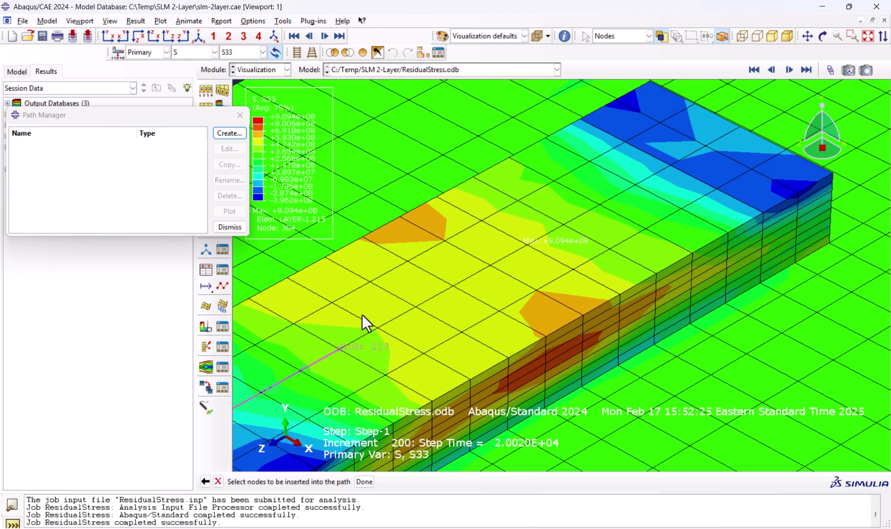
pyautogui.click(415, 305)
pyautogui.click(453, 284)
pyautogui.click(490, 264)
pyautogui.click(564, 225)
pyautogui.click(669, 164)
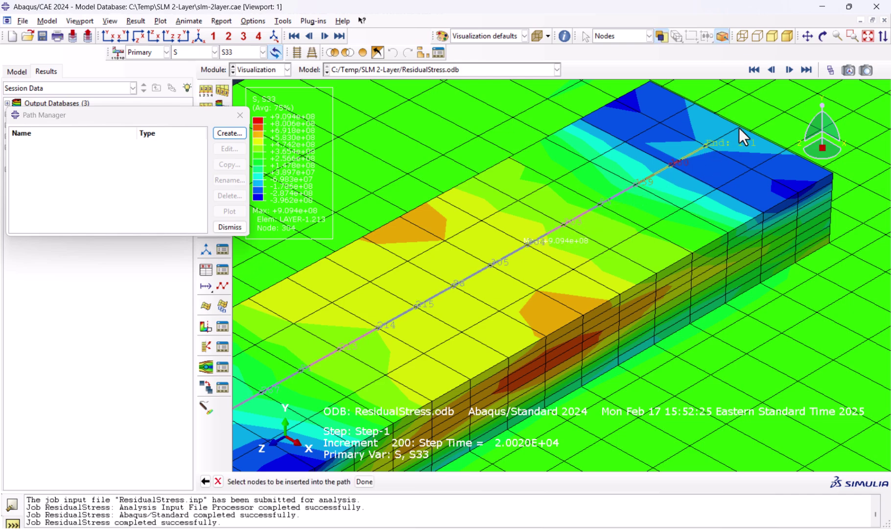
# Extend the path down the block's side (nodes 179, 178, 177, 46) into the substrate, then save it
pyautogui.moveTo(700, 296)
pyautogui.keyDown('ctrl'); pyautogui.keyDown('alt'); pyautogui.mouseDown()
pyautogui.moveTo(576, 315)
pyautogui.moveTo(461, 314)
pyautogui.moveTo(397, 258)
pyautogui.moveTo(699, 280)
pyautogui.mouseUp(); pyautogui.keyUp('alt'); pyautogui.keyUp('ctrl')
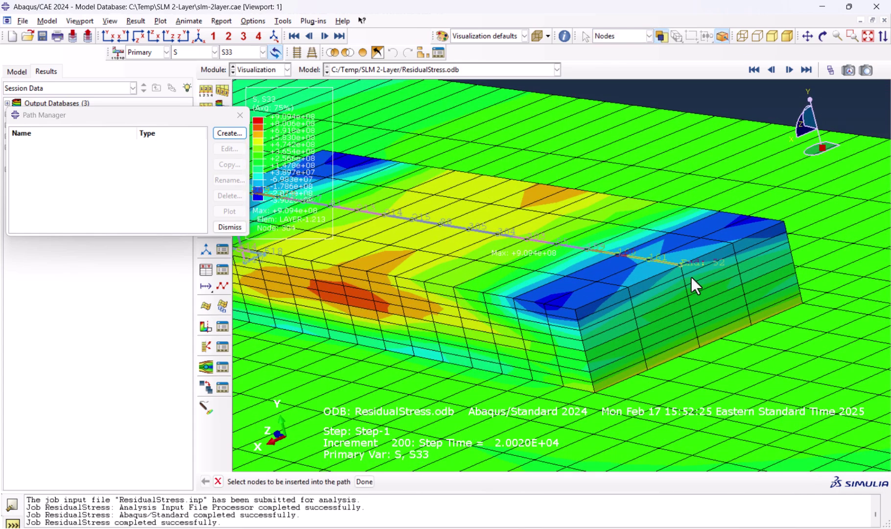
pyautogui.click(683, 274)
pyautogui.click(686, 284)
pyautogui.click(690, 304)
pyautogui.click(693, 317)
pyautogui.click(692, 317)
pyautogui.click(697, 329)
pyautogui.click(697, 337)
pyautogui.click(699, 347)
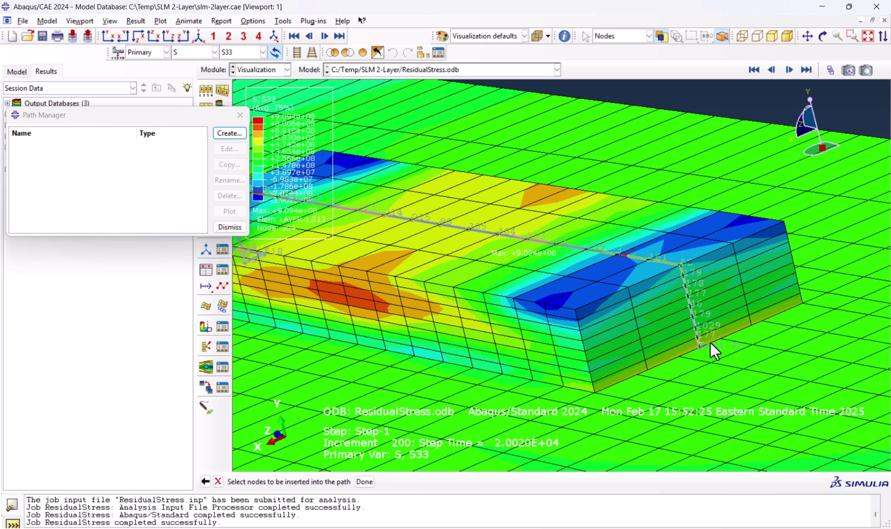
pyautogui.click(721, 338)
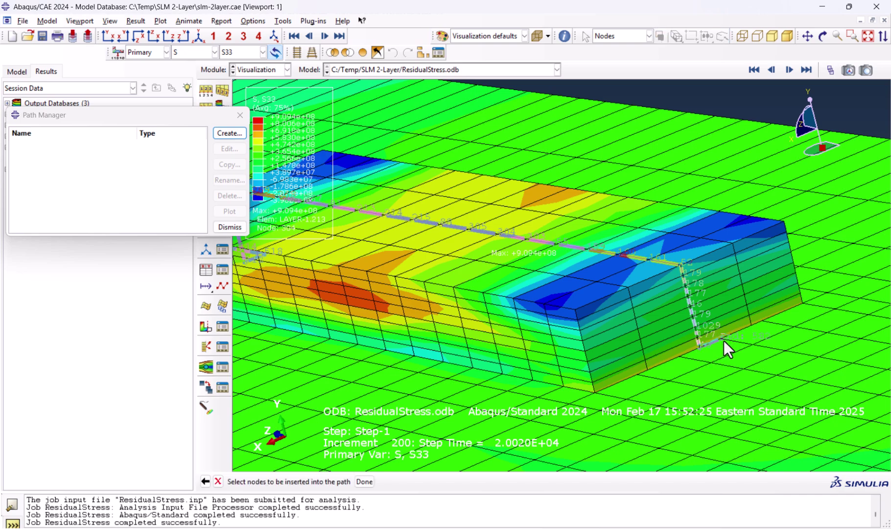
pyautogui.click(753, 343)
pyautogui.scroll(-5, 781, 349)
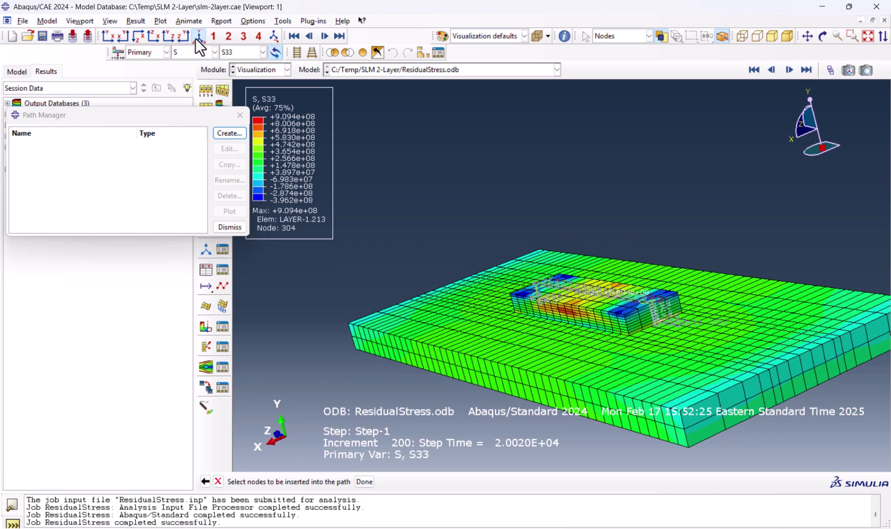
pyautogui.click(195, 35)
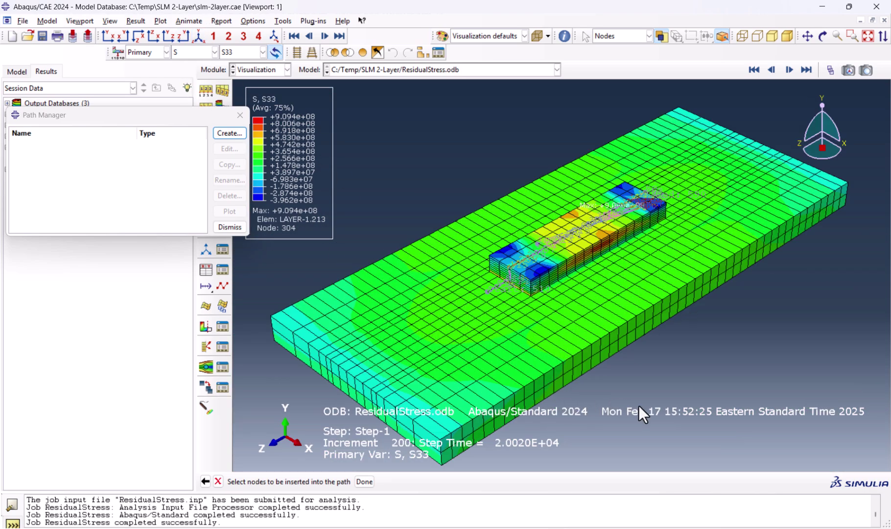
pyautogui.click(364, 481)
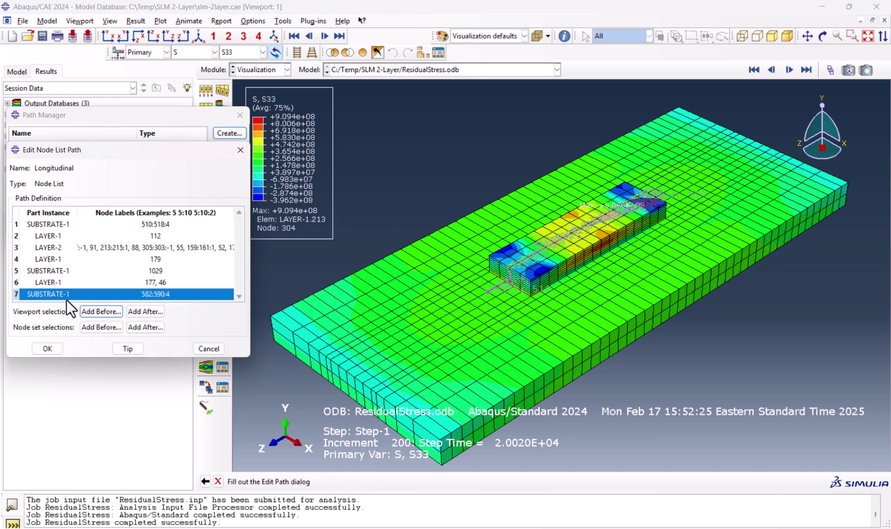
pyautogui.click(46, 347)
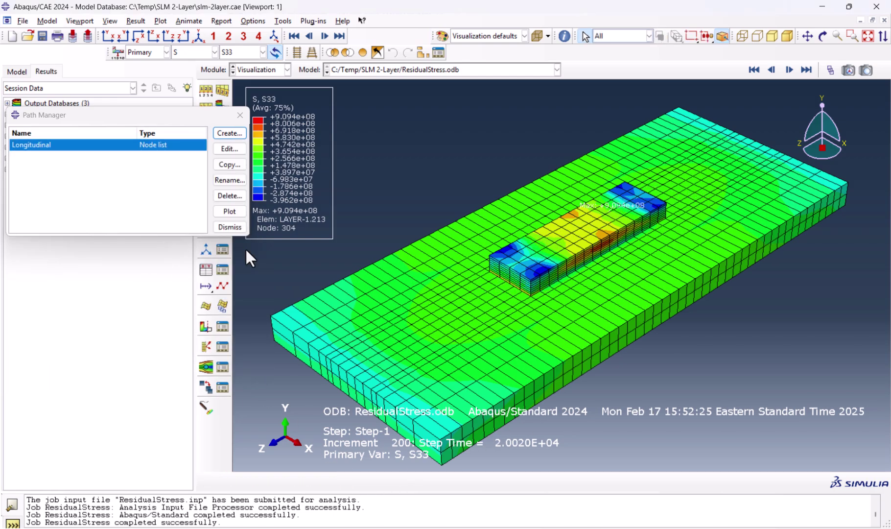
# Start a second node-list path named Transverse
pyautogui.click(228, 133)
pyautogui.write('T')
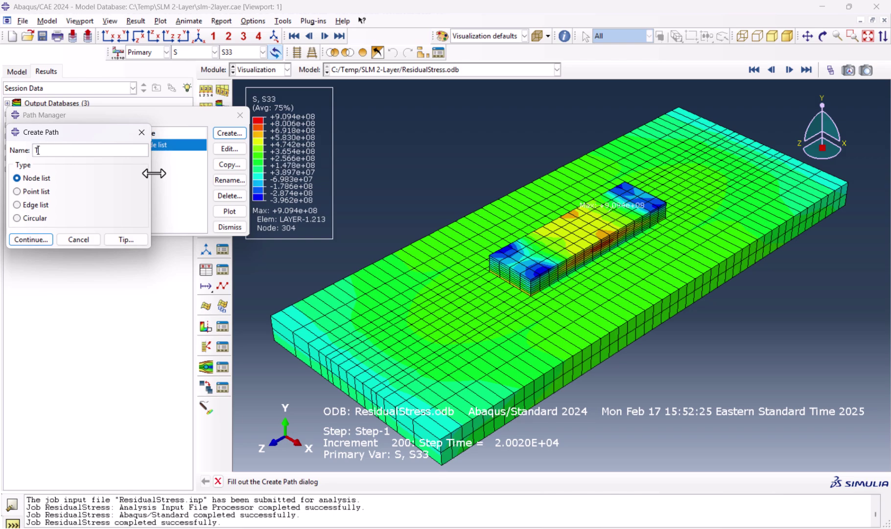
pyautogui.write('ransverse')
pyautogui.click(42, 237)
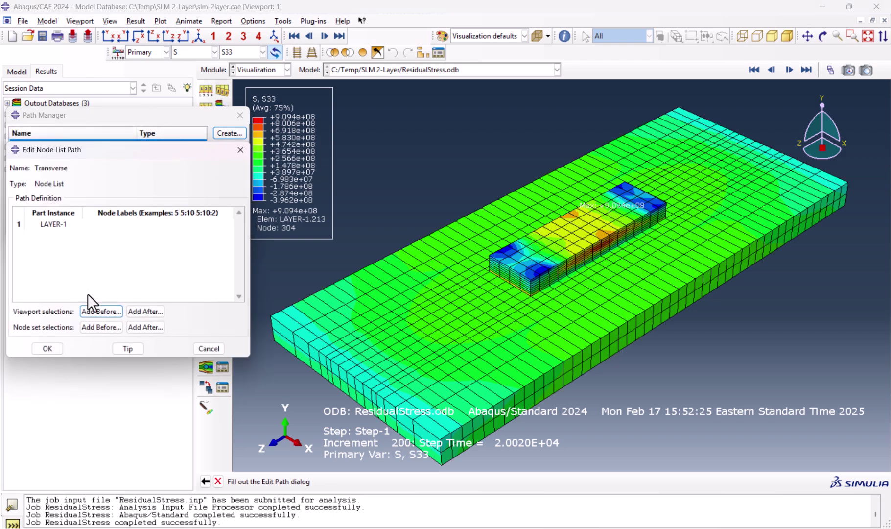
pyautogui.click(143, 311)
# Pick Transverse path nodes up the block's side, including nodes 302, 305 and 308
pyautogui.keyDown('ctrl'); pyautogui.keyDown('alt'); pyautogui.moveTo(447, 322); pyautogui.dragTo(654, 236); pyautogui.keyUp('alt'); pyautogui.keyUp('ctrl')
pyautogui.scroll(5, 544, 293)
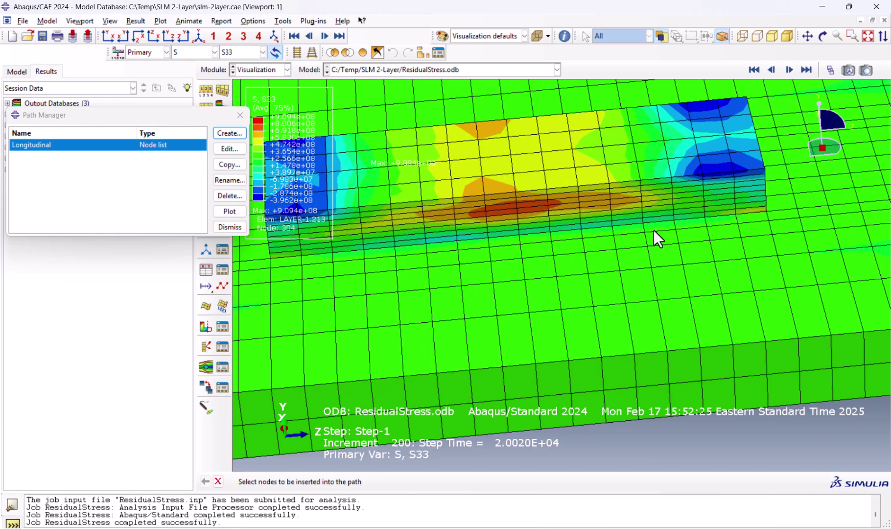
pyautogui.keyDown('ctrl'); pyautogui.keyDown('alt'); pyautogui.moveTo(507, 228); pyautogui.dragTo(505, 231); pyautogui.keyUp('alt'); pyautogui.keyUp('ctrl')
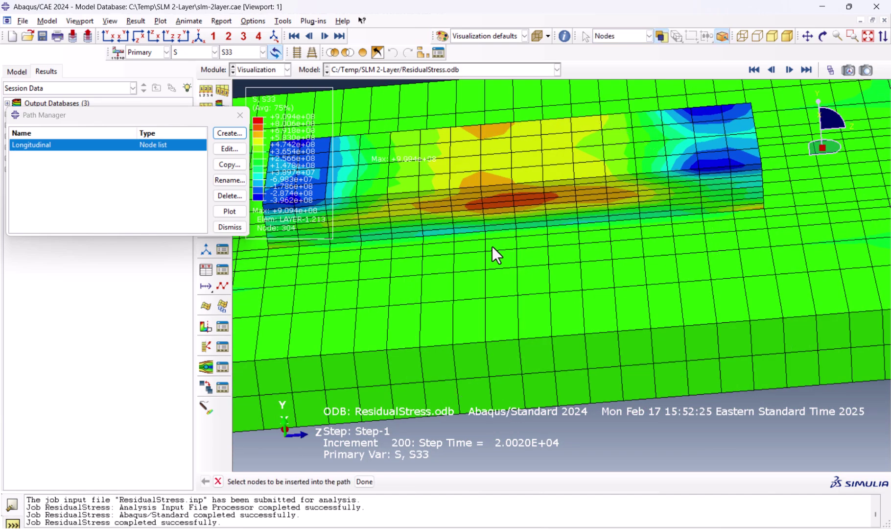
pyautogui.click(485, 240)
pyautogui.scroll(3, 485, 230)
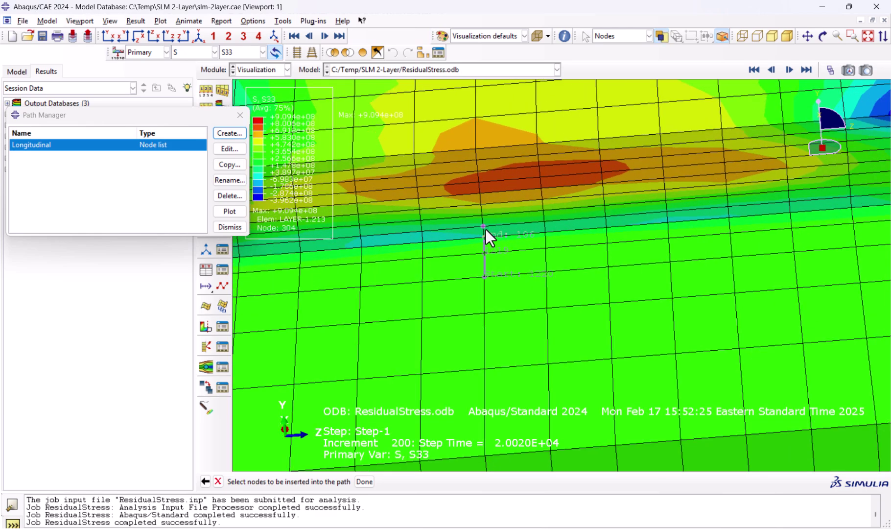
pyautogui.click(482, 202)
pyautogui.click(477, 161)
pyautogui.click(476, 147)
pyautogui.click(477, 119)
pyautogui.scroll(-4, 490, 293)
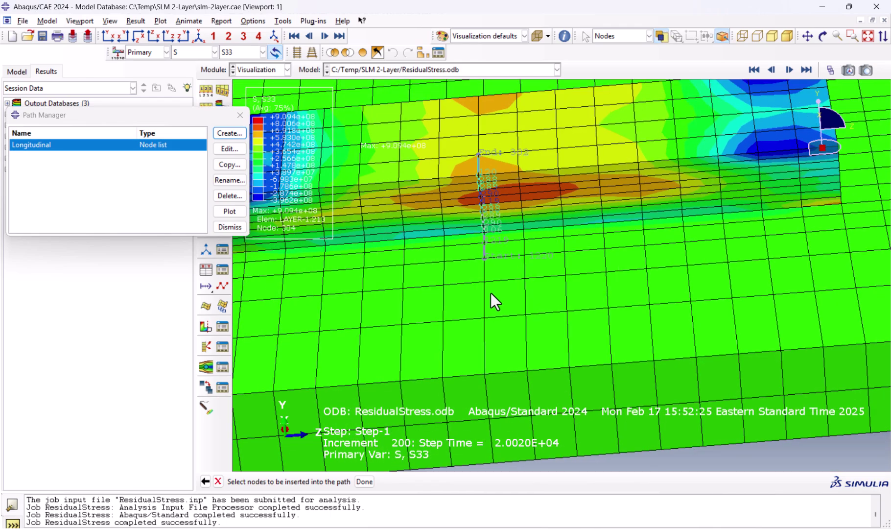
pyautogui.scroll(4, 477, 180)
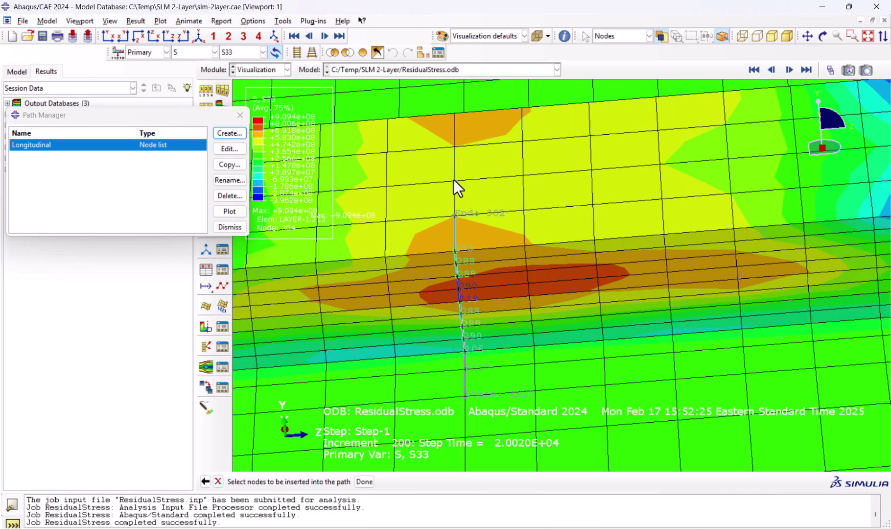
pyautogui.click(453, 179)
pyautogui.click(457, 146)
# Extend the path down the layer edge and across the substrate to end node 360, then confirm it
pyautogui.keyDown('ctrl'); pyautogui.keyDown('alt'); pyautogui.moveTo(595, 211); pyautogui.dragTo(609, 170); pyautogui.keyUp('alt'); pyautogui.keyUp('ctrl')
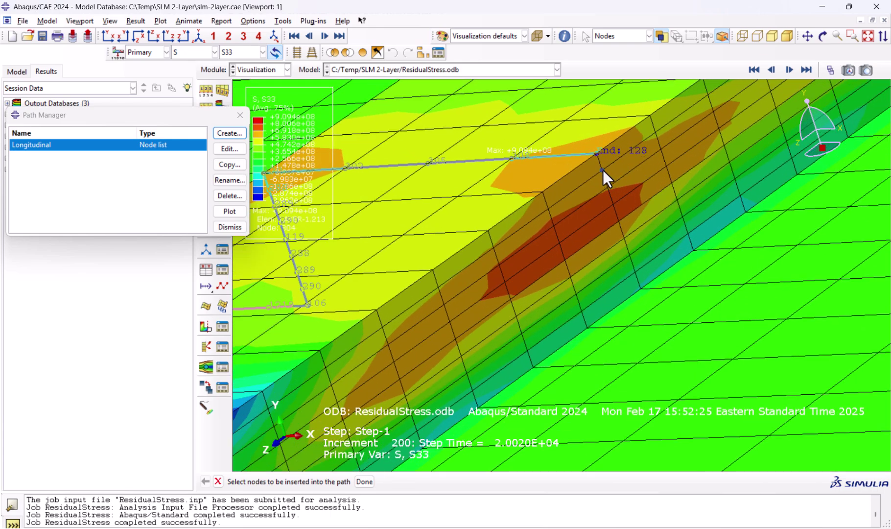
pyautogui.click(602, 170)
pyautogui.click(607, 186)
pyautogui.click(614, 203)
pyautogui.click(619, 220)
pyautogui.click(624, 238)
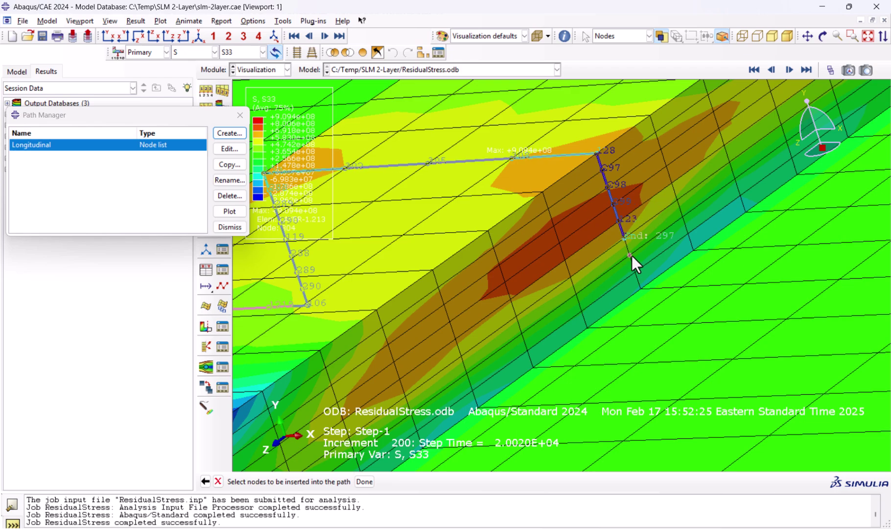
pyautogui.click(629, 252)
pyautogui.click(635, 270)
pyautogui.scroll(-5, 602, 285)
pyautogui.scroll(5, 688, 358)
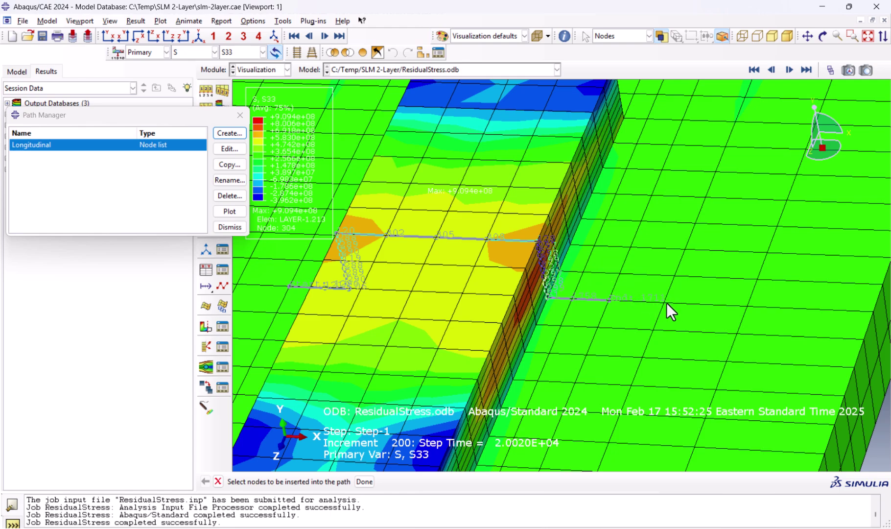
pyautogui.click(664, 303)
pyautogui.click(747, 304)
pyautogui.scroll(-2, 603, 283)
pyautogui.click(812, 306)
pyautogui.scroll(-2, 697, 274)
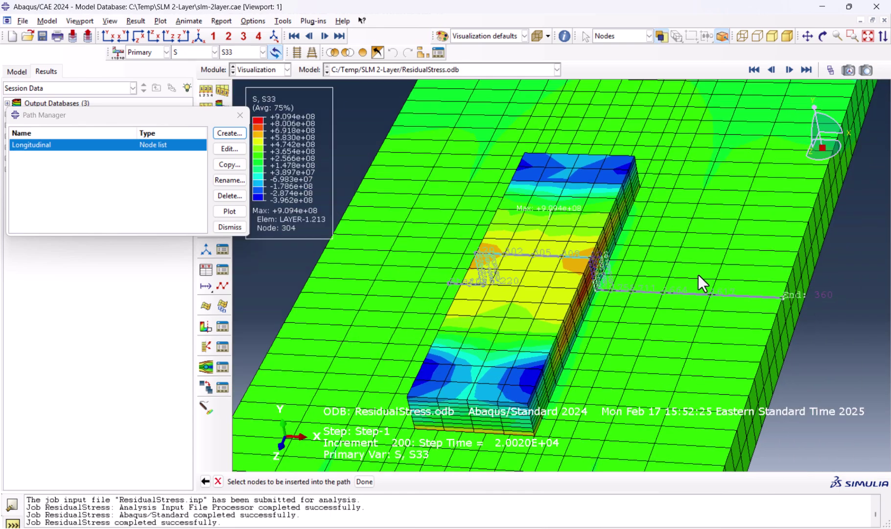
pyautogui.middleClick(599, 251)
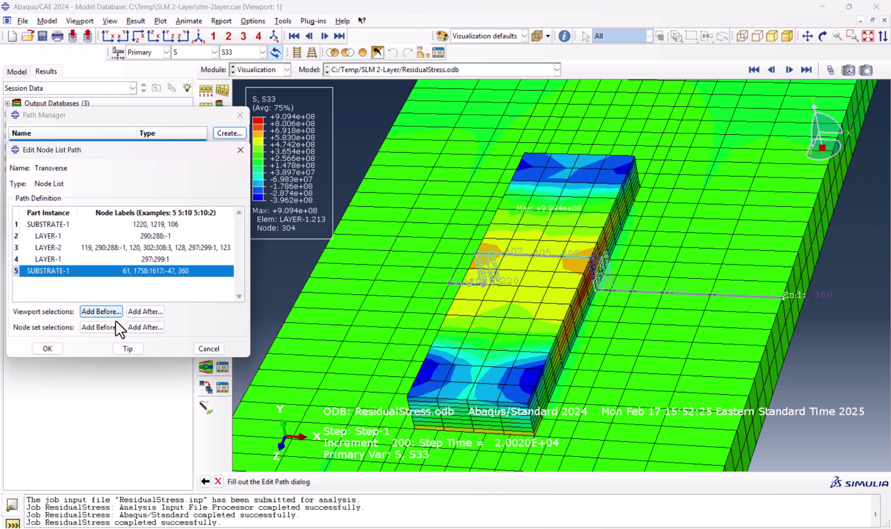
pyautogui.click(52, 349)
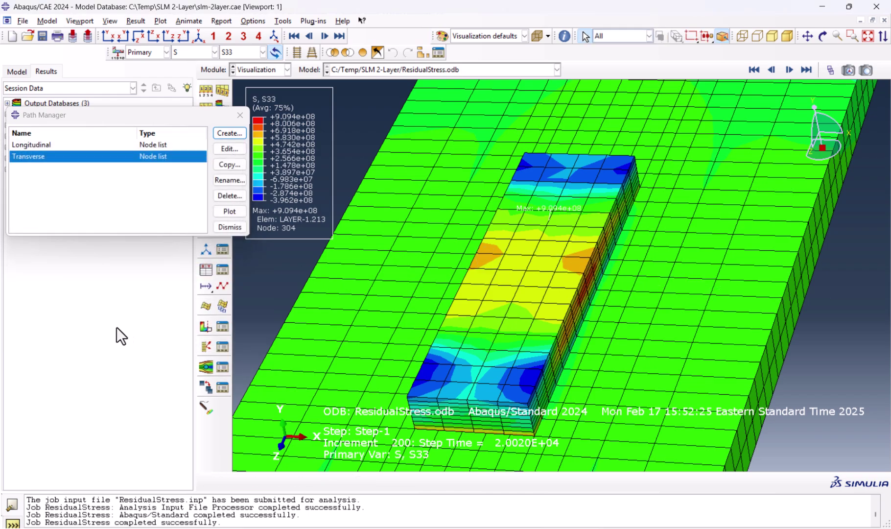
# Plot S33 against true distance along the Transverse path in the isometric view
pyautogui.click(239, 115)
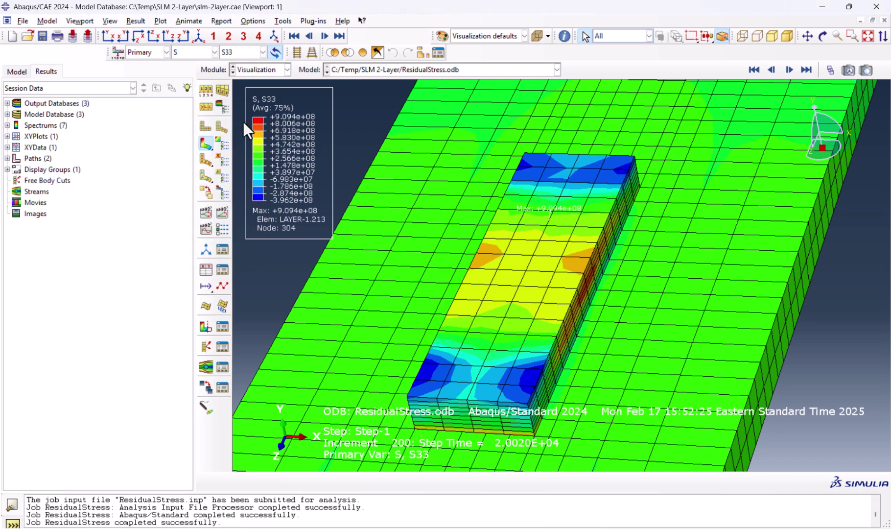
pyautogui.click(198, 35)
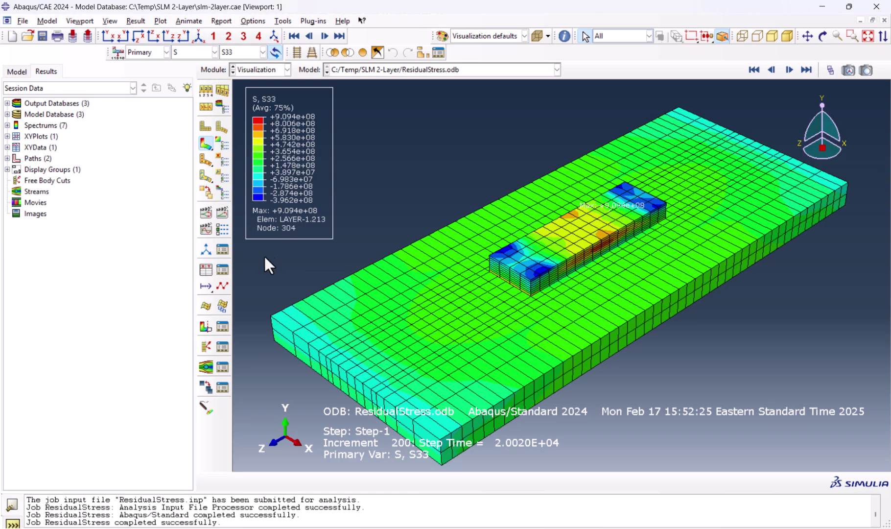
pyautogui.click(207, 272)
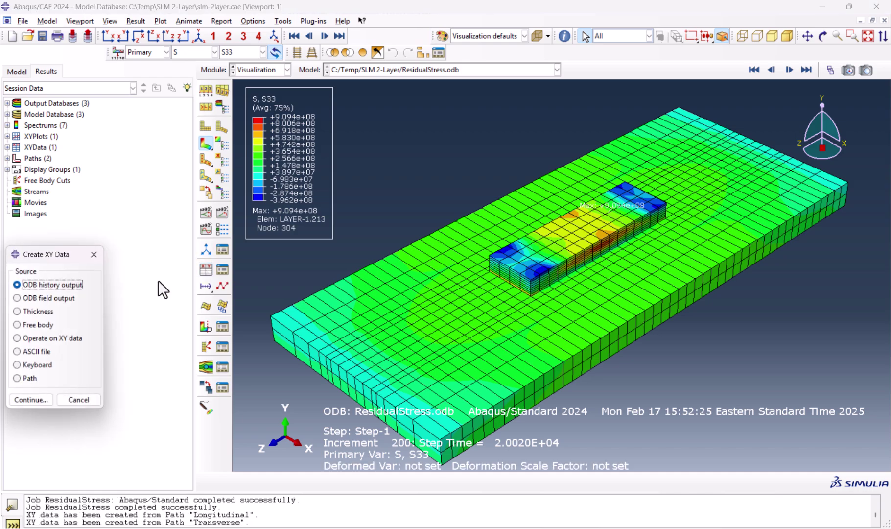
pyautogui.click(23, 379)
pyautogui.click(30, 399)
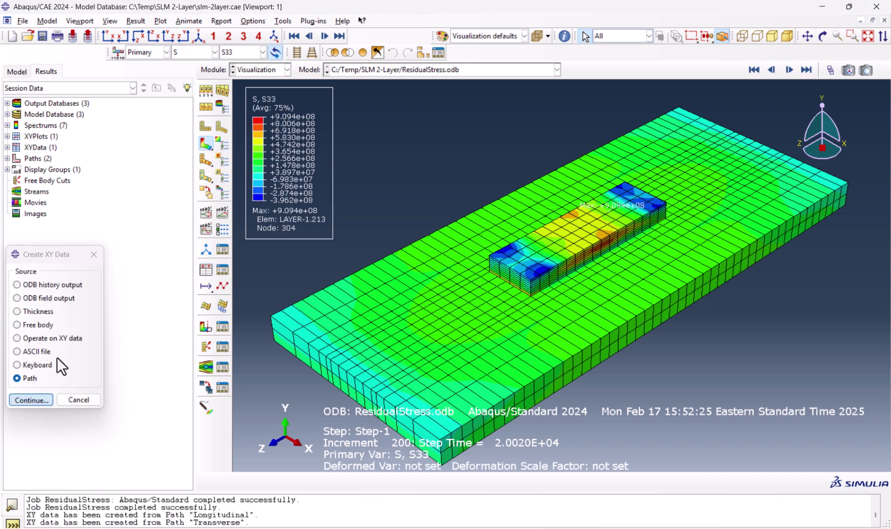
pyautogui.click(209, 112)
pyautogui.click(201, 137)
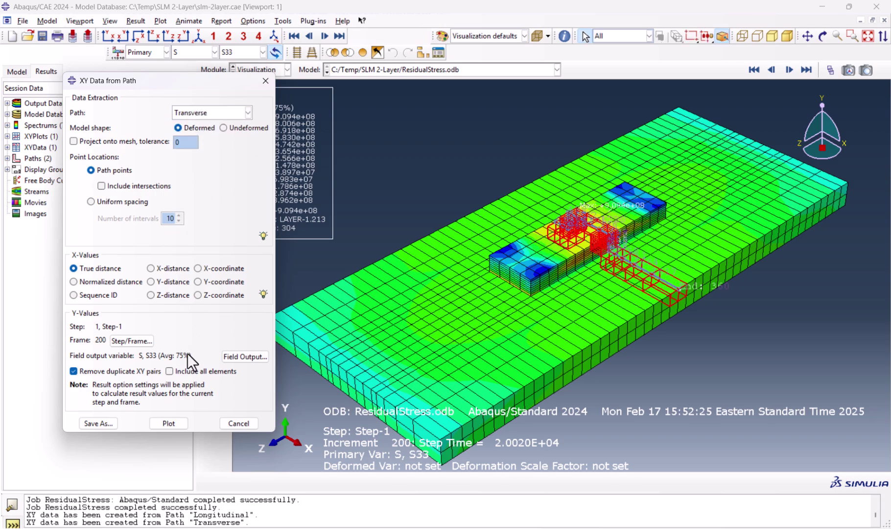
pyautogui.click(176, 423)
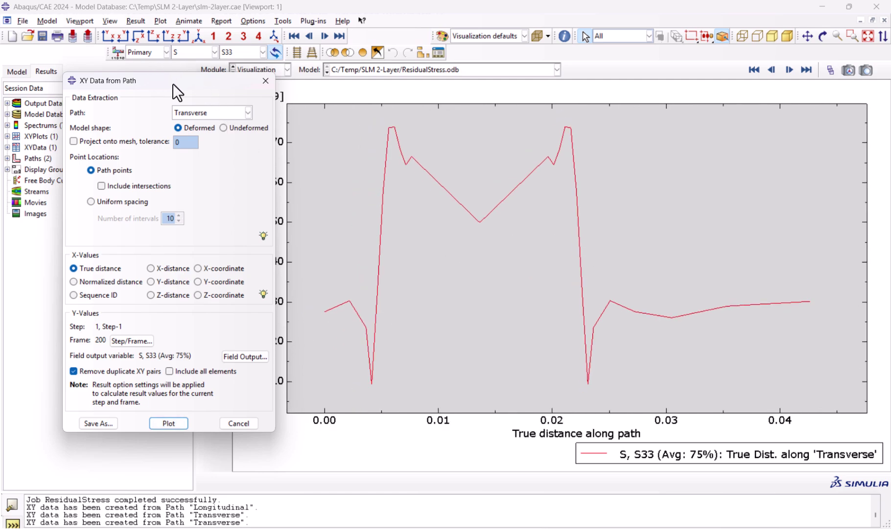
# Show page 3 of Residual_Stresses_in_Welded_Components_Following_P.pdf with its residual stress curves in Chrome
pyautogui.moveTo(173, 83); pyautogui.dragTo(93, 80)
pyautogui.hotkey('alt', 'Tab')
pyautogui.scroll(-20, 513, 274)
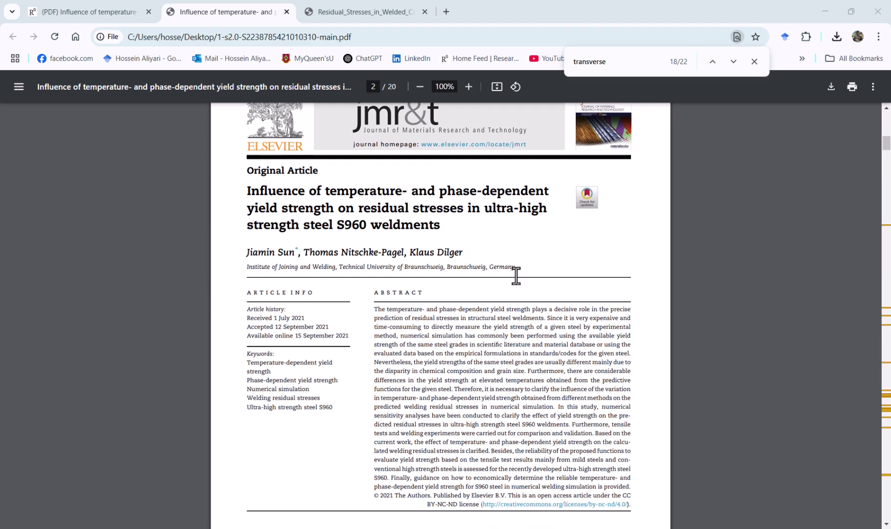
pyautogui.moveTo(885, 180); pyautogui.dragTo(887, 372)
pyautogui.hotkey('ctrl', 'Tab')
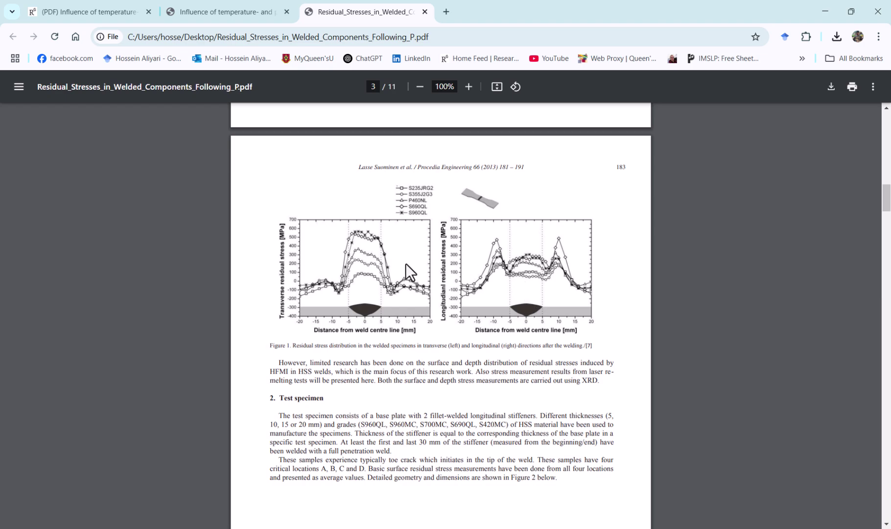
# Plot the S11 stress component along the Transverse path
pyautogui.moveTo(641, 526)
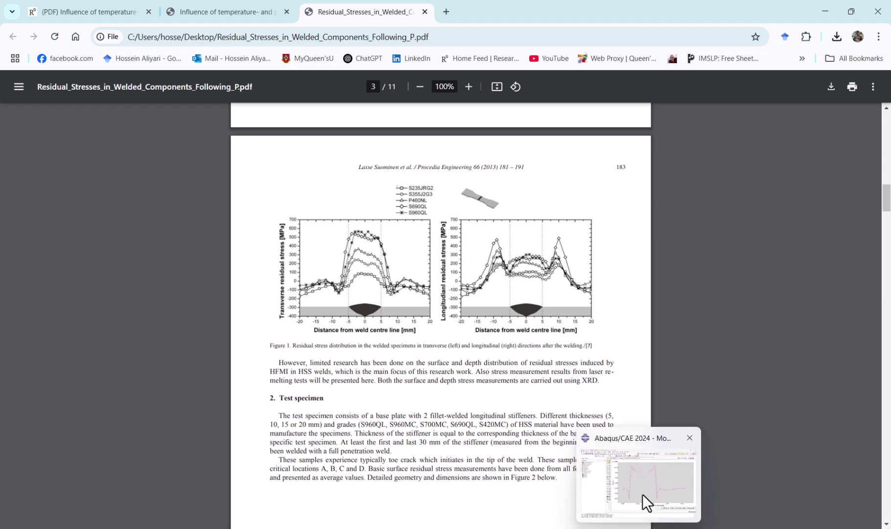
pyautogui.click(642, 495)
pyautogui.moveTo(159, 80); pyautogui.dragTo(215, 80)
pyautogui.click(211, 112)
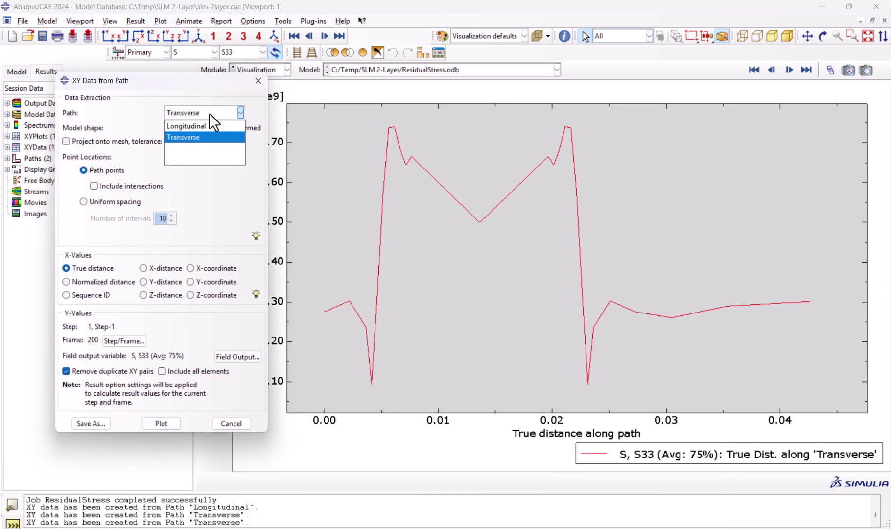
pyautogui.click(210, 113)
pyautogui.click(235, 356)
pyautogui.click(173, 327)
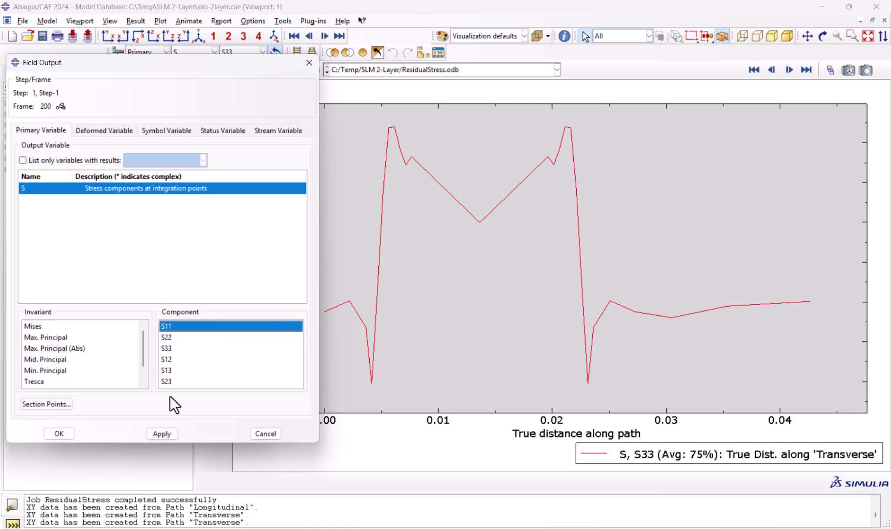
pyautogui.click(165, 432)
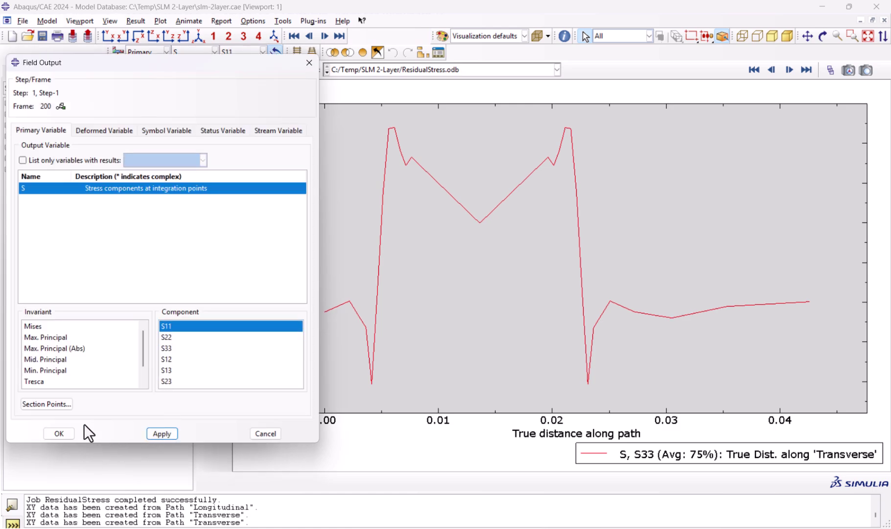
pyautogui.click(59, 432)
pyautogui.click(156, 422)
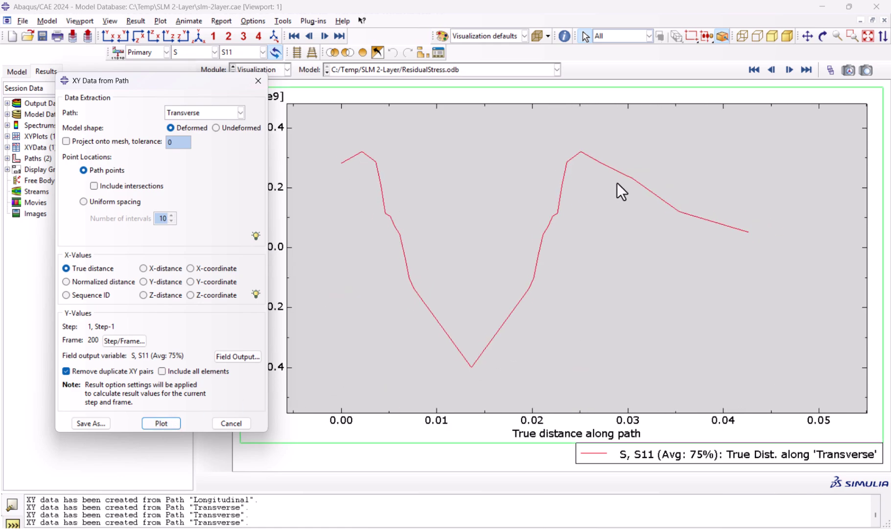
# Switch the output variable to Mises and plot it along the Transverse path
pyautogui.click(231, 359)
pyautogui.click(89, 327)
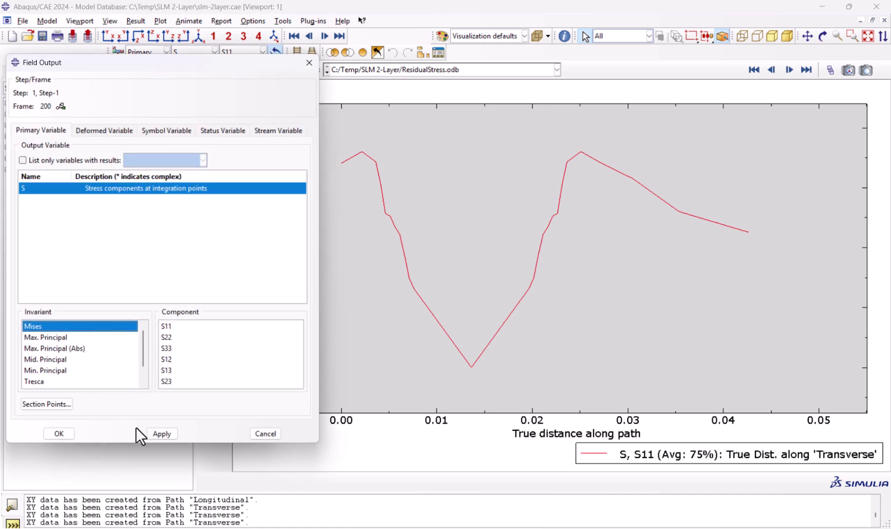
pyautogui.click(70, 433)
pyautogui.click(174, 422)
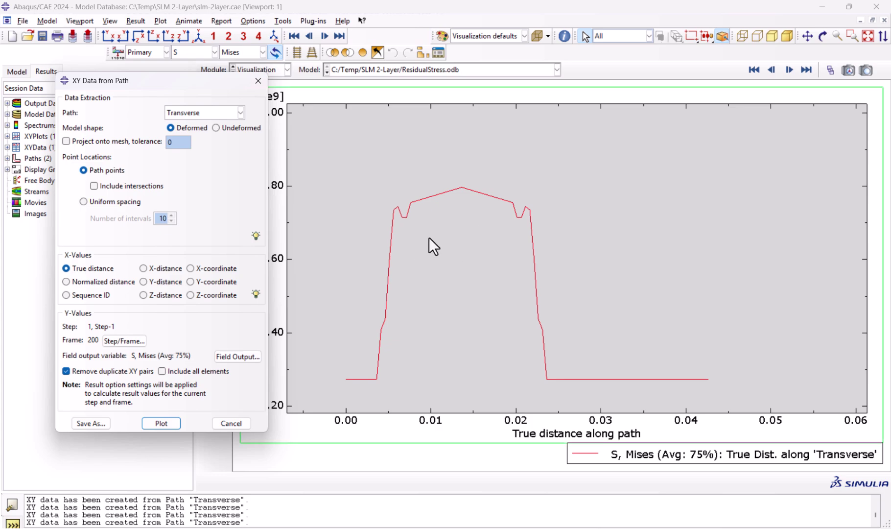
# Plot Mises stress along the Longitudinal path
pyautogui.click(218, 111)
pyautogui.click(218, 126)
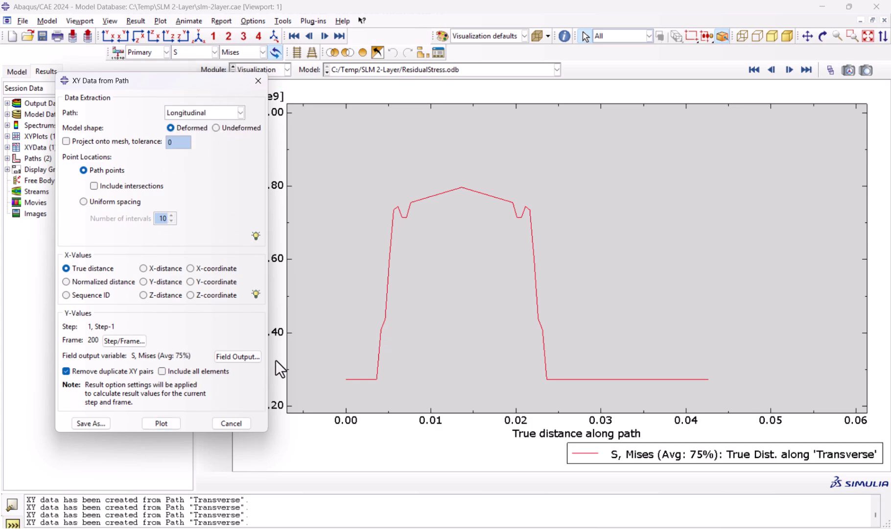
pyautogui.press('Return')
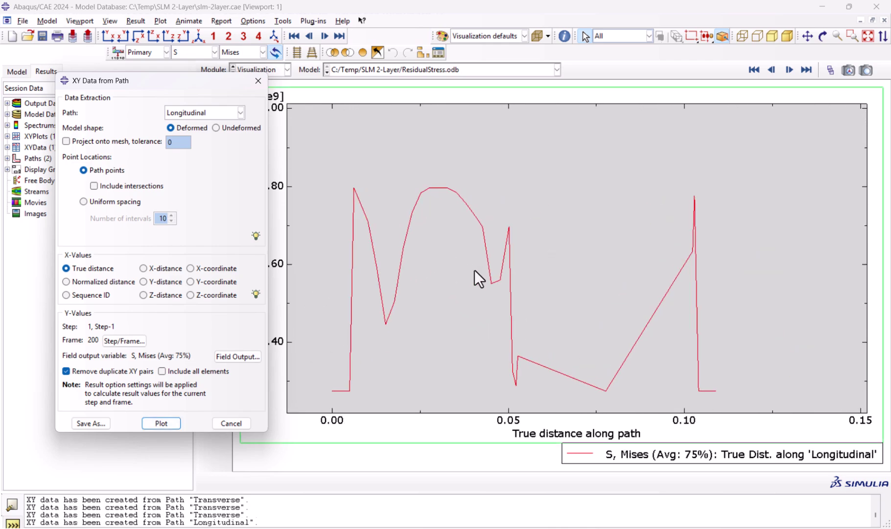
pyautogui.scroll(-1, 434, 287)
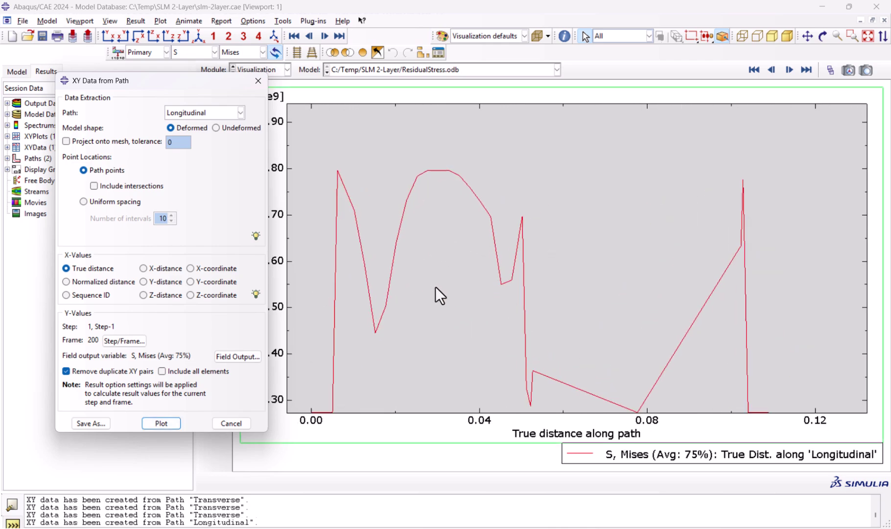
pyautogui.scroll(2, 456, 259)
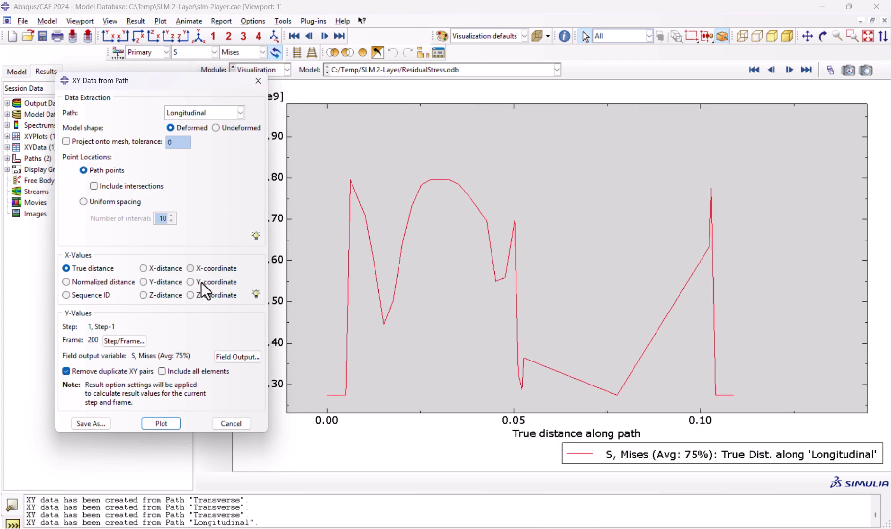
# Change the output variable to the S11 stress component
pyautogui.click(244, 356)
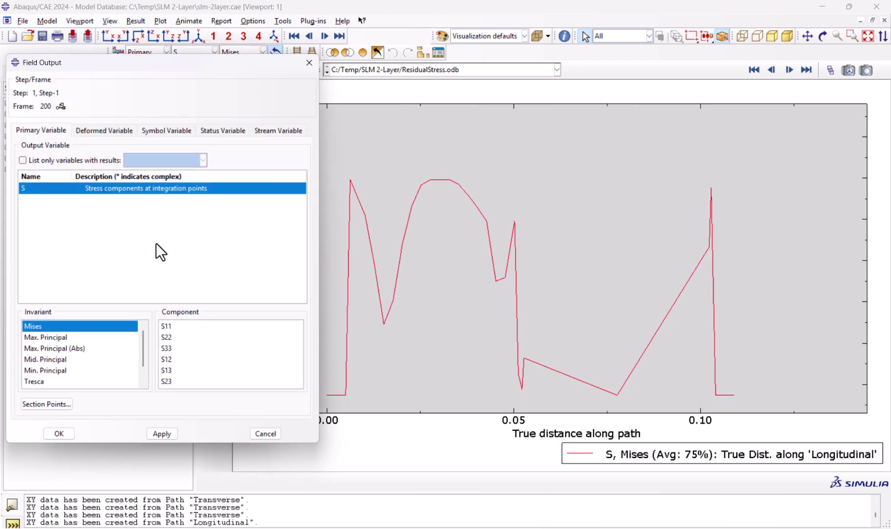
pyautogui.click(164, 326)
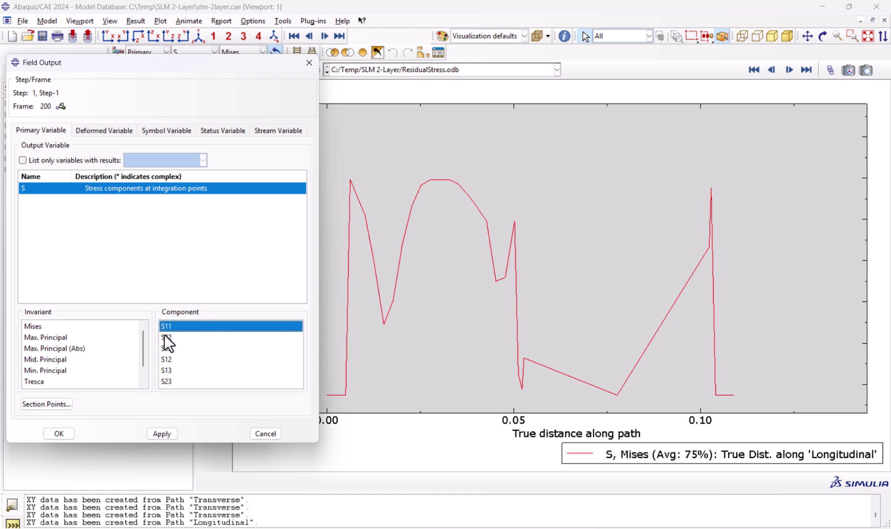
pyautogui.click(162, 433)
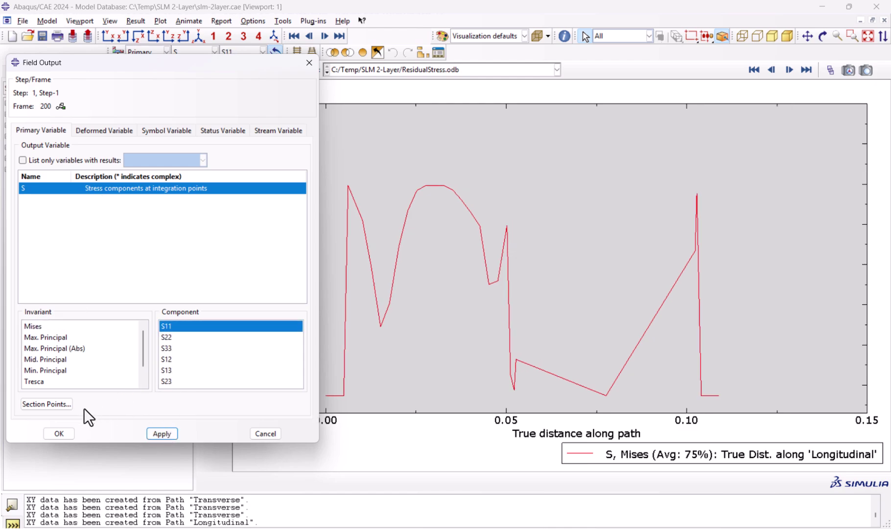
pyautogui.click(61, 433)
# Plot S11 against true distance along the Longitudinal path
pyautogui.click(159, 423)
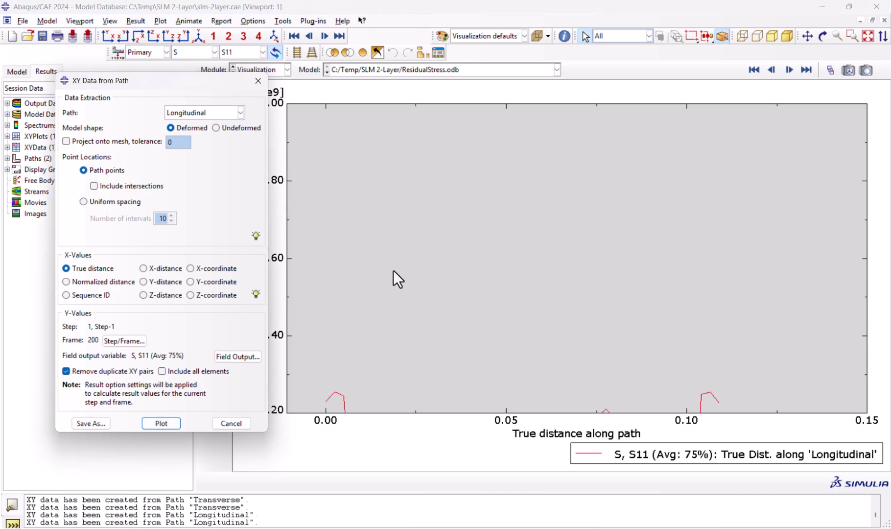